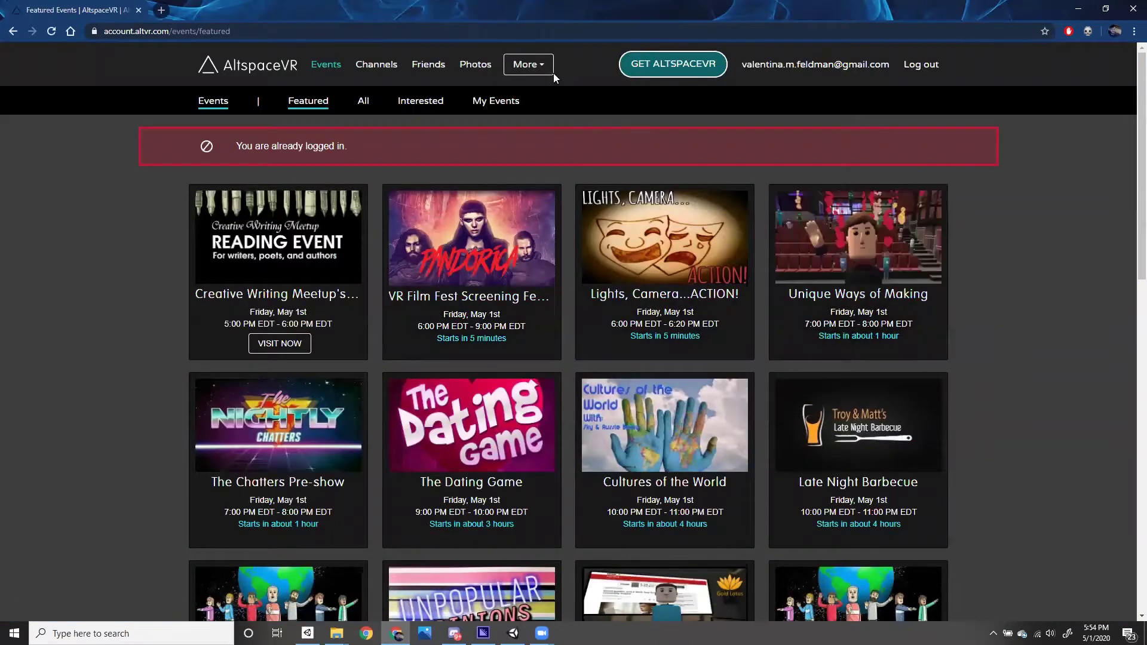
- Go to the Featured Worlds page, then load account.altvr.com/kits in the address bar
left_click(528, 64)
left_click(524, 106)
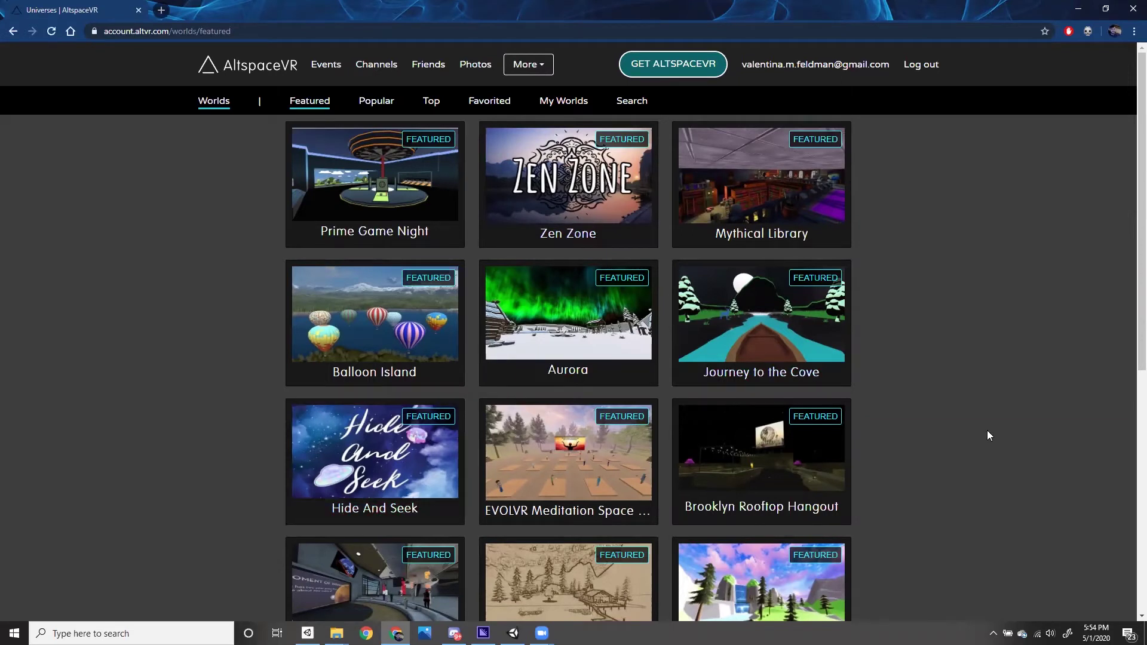
left_click(140, 38)
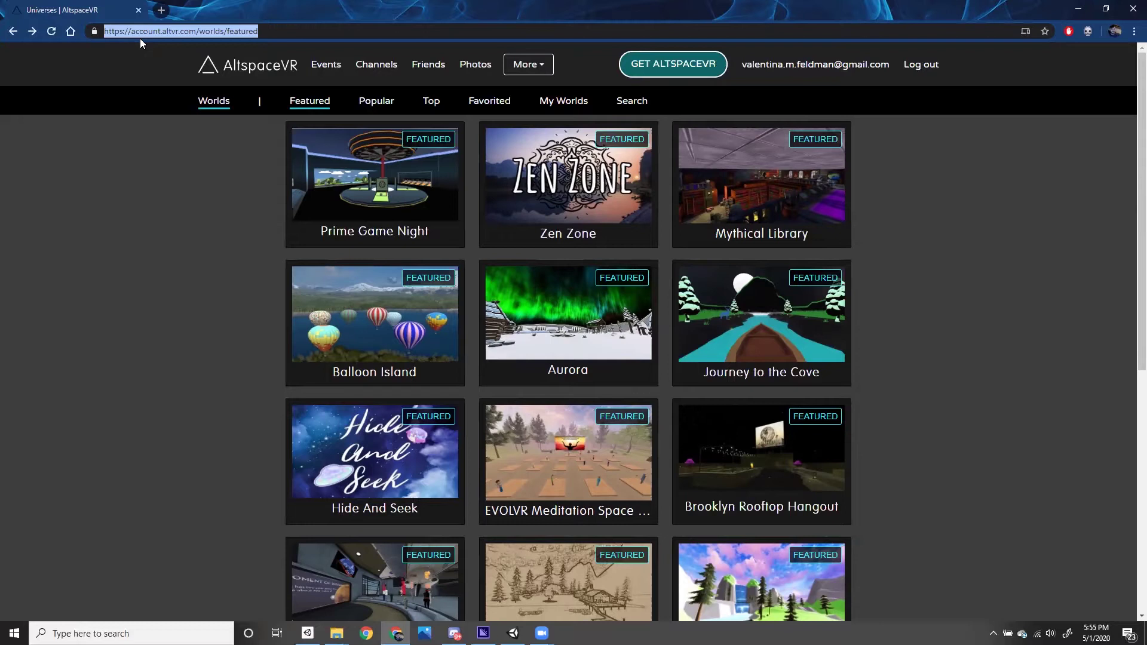
type("ac")
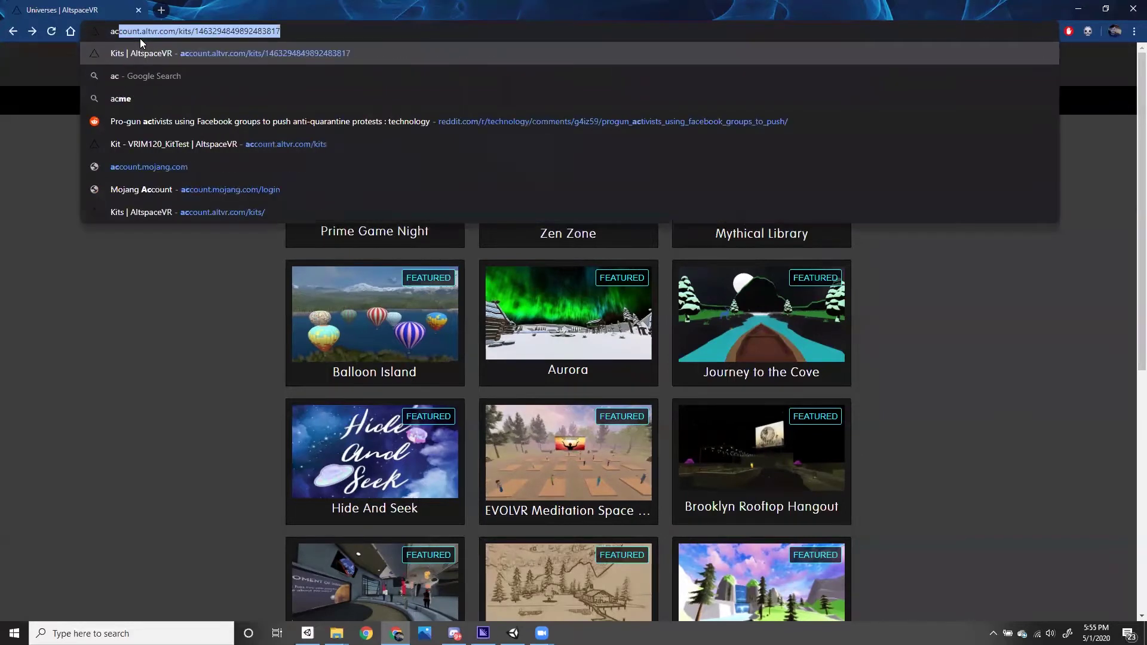
type("count.altvr.c")
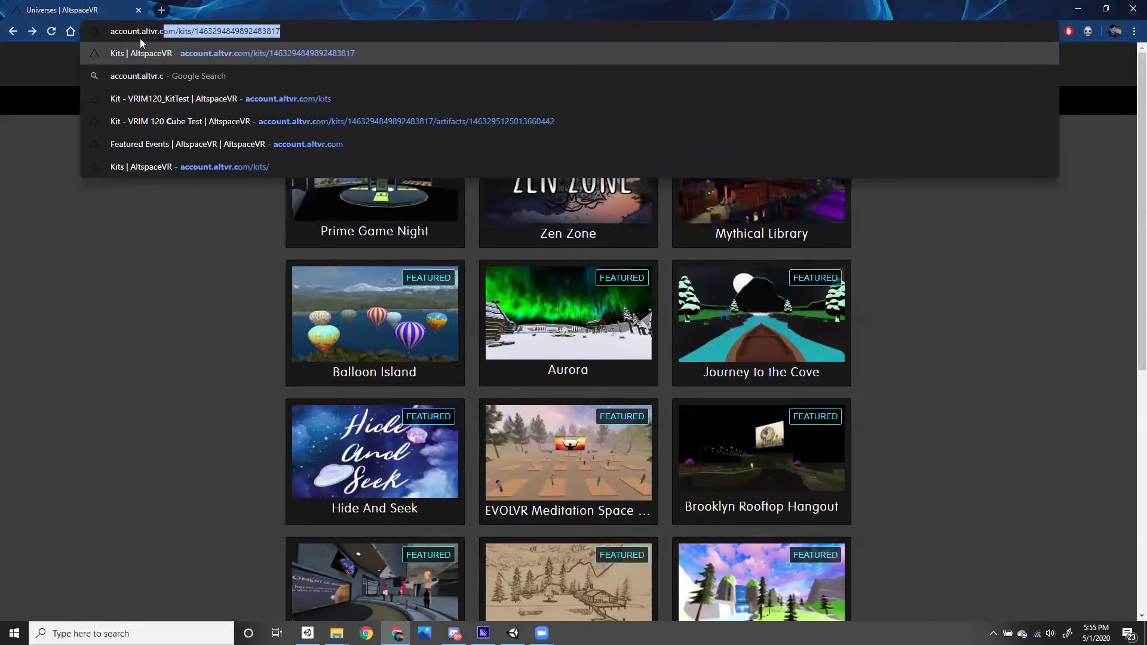
type("om/kits")
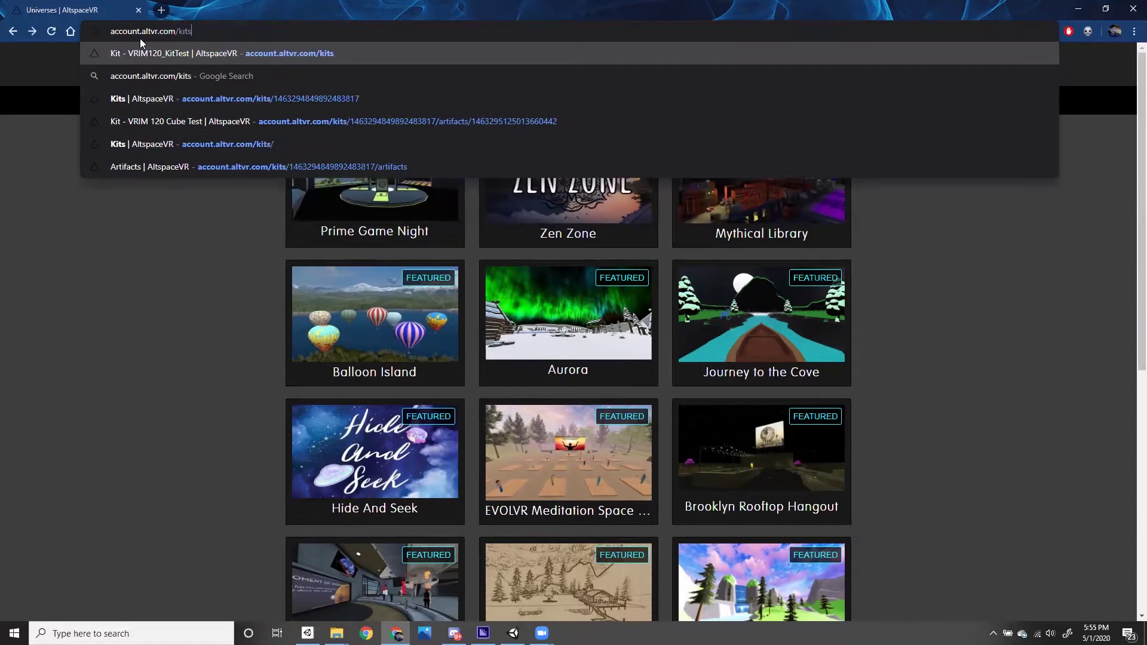
key("Return")
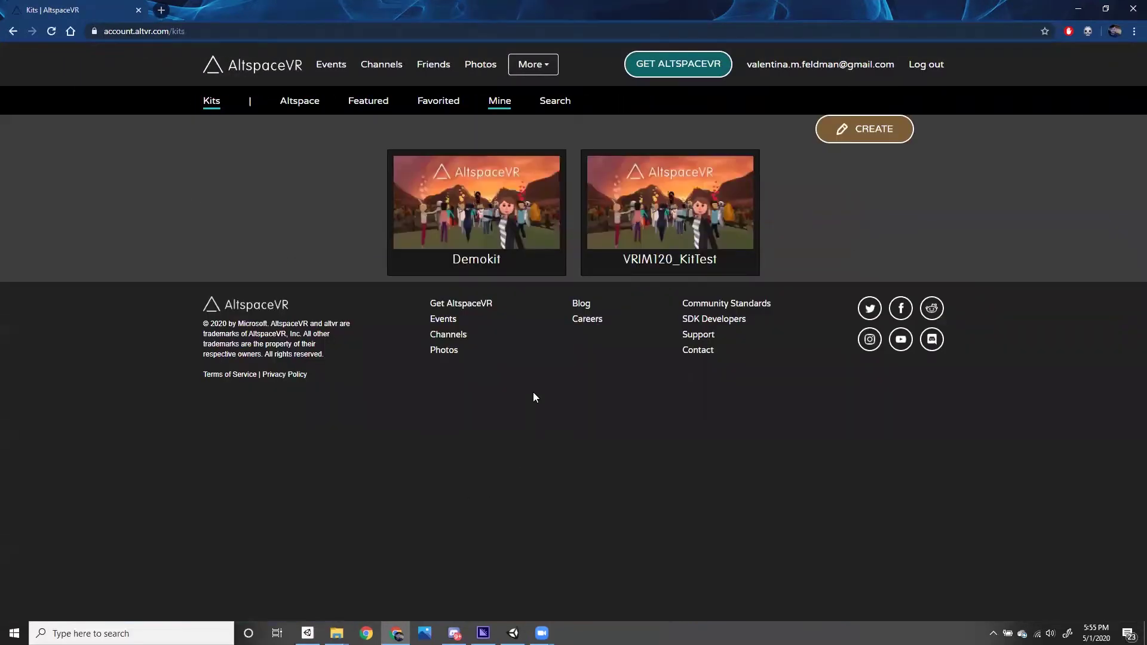
- Open the VRIM120_KitTest kit and scroll through its android/pc uploads and four artifacts
left_click(651, 258)
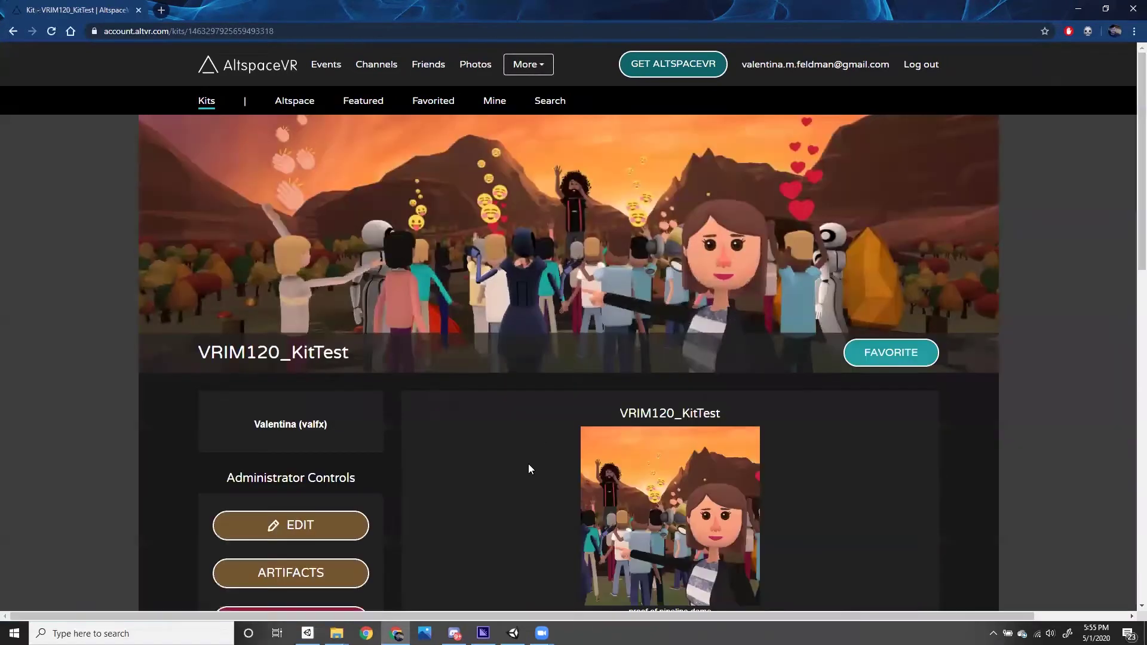
scroll(513, 467, "down", 2)
scroll(489, 393, "down", 3)
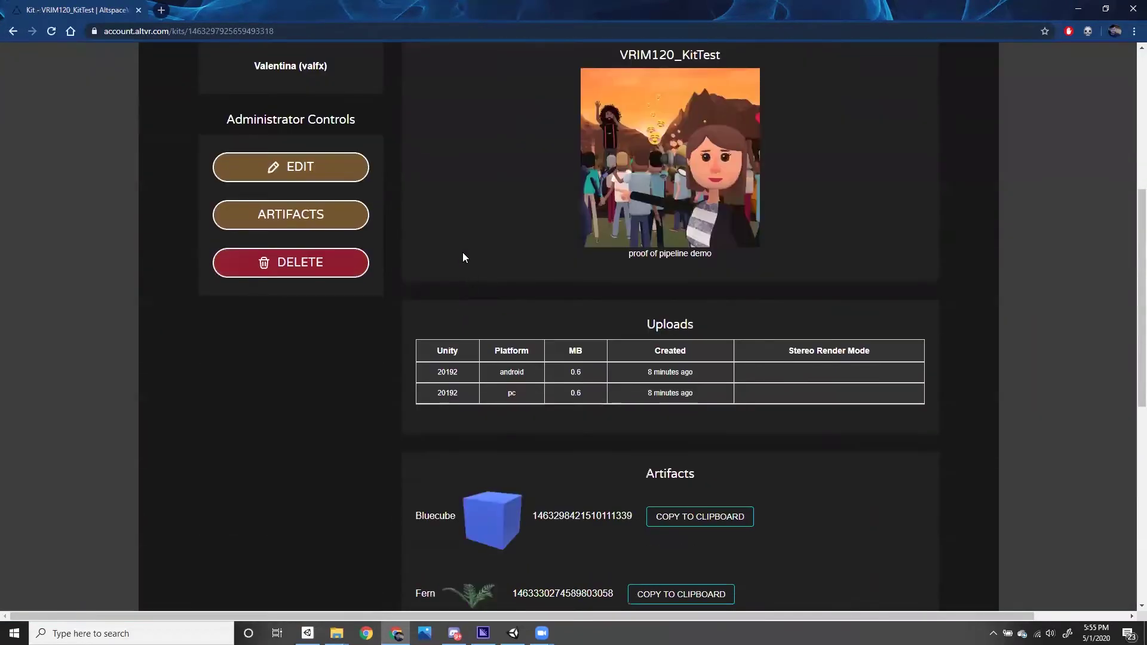
left_click_drag(631, 253, 724, 258)
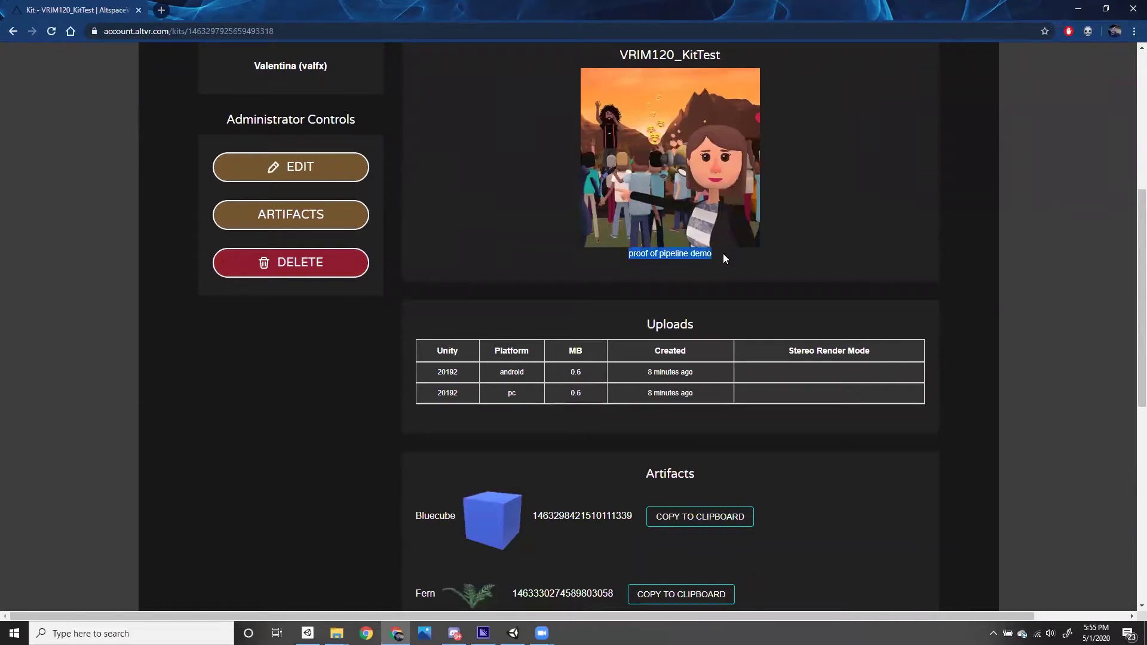
scroll(496, 376, "down", 4)
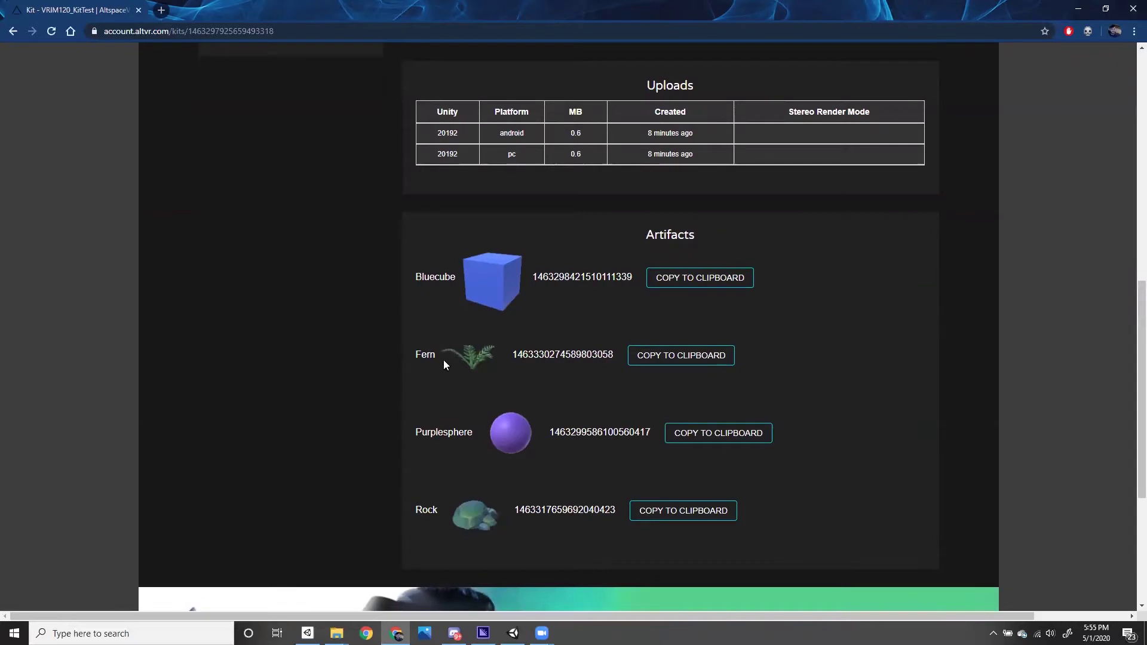
scroll(437, 474, "down", 2)
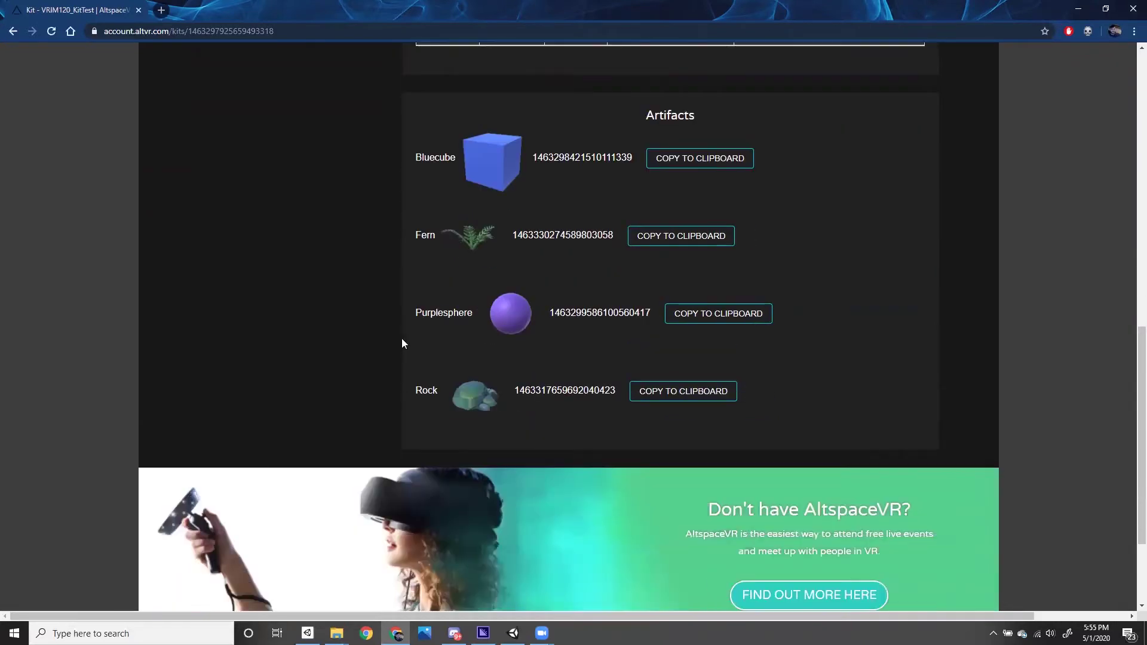
scroll(410, 308, "up", 10)
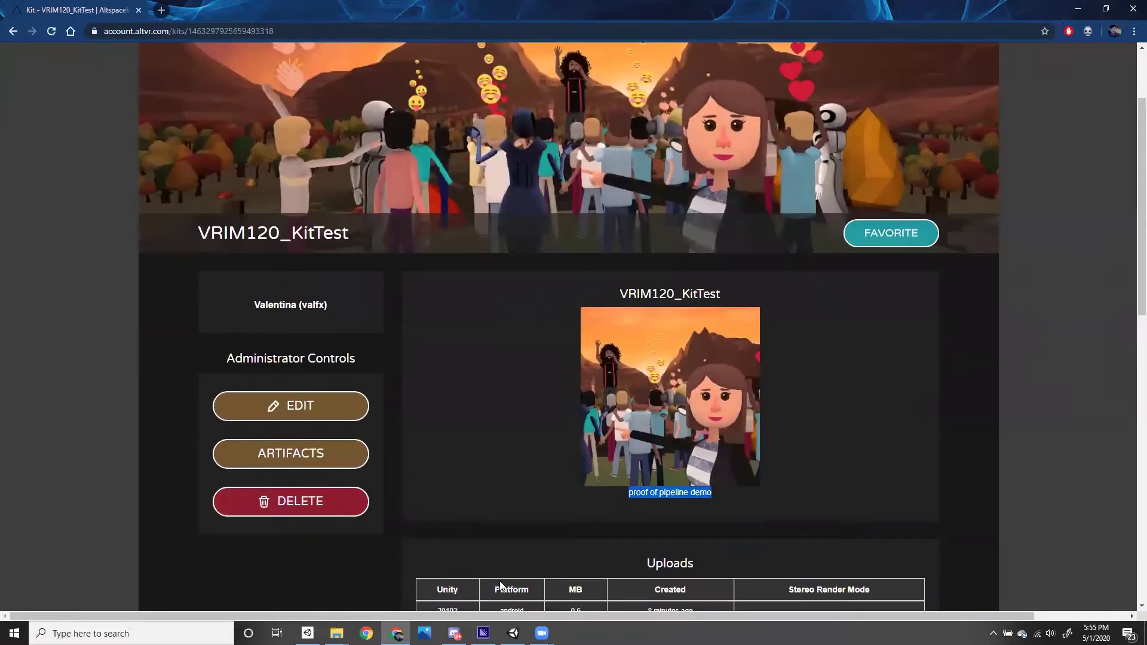
- Bring the Unity editor forward and close the AltspaceVR Build Settings window
mouse_move(512, 627)
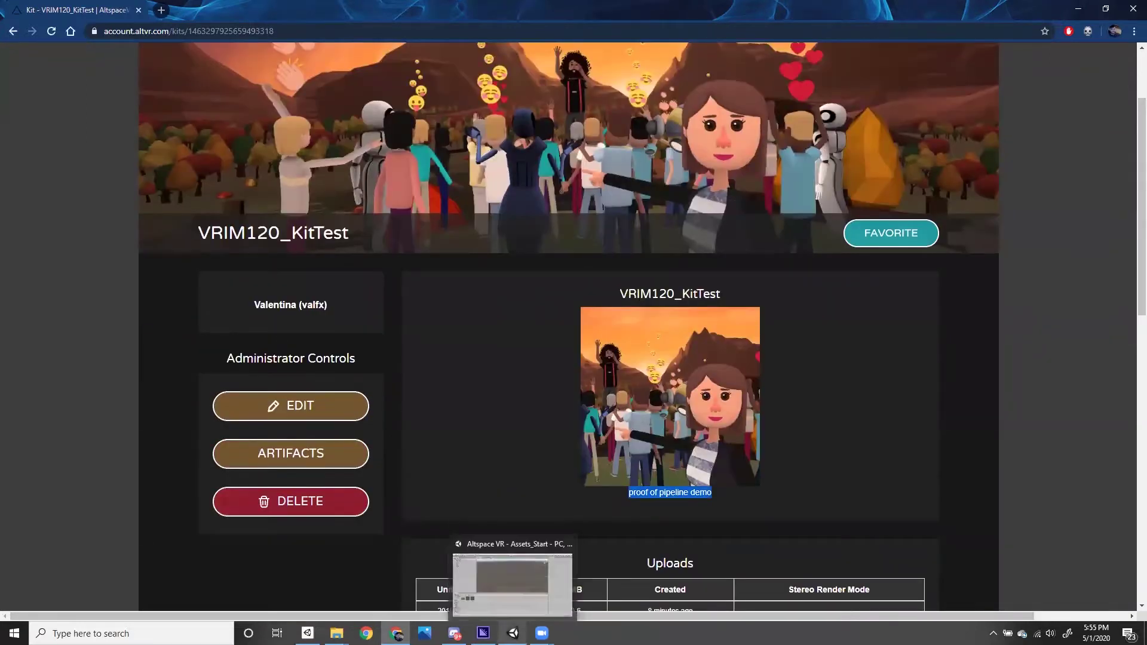
left_click(507, 601)
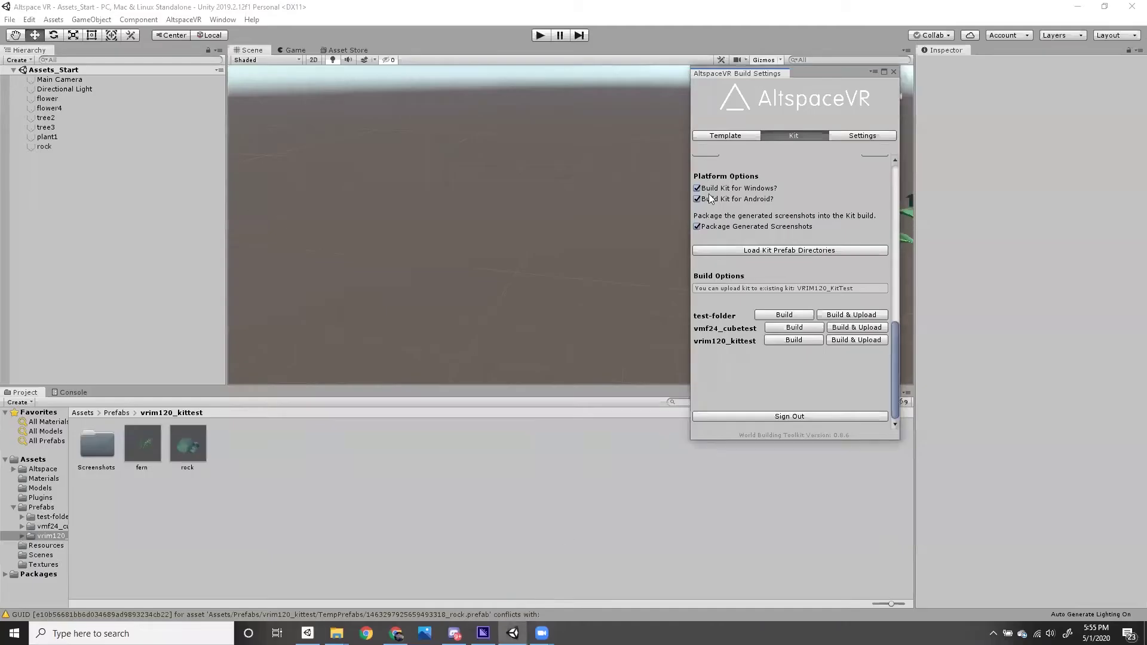
left_click(894, 72)
- Start a new project named AltspaceDemo using Unity version 2019.2.12f1
left_click(10, 20)
mouse_move(21, 21)
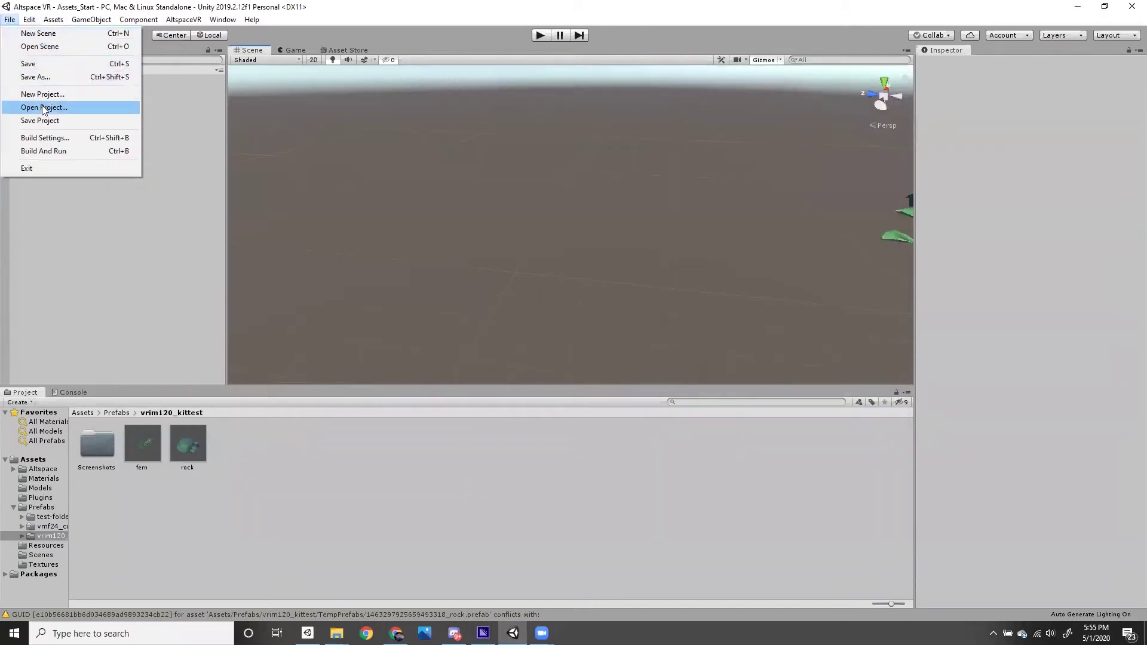
left_click(44, 107)
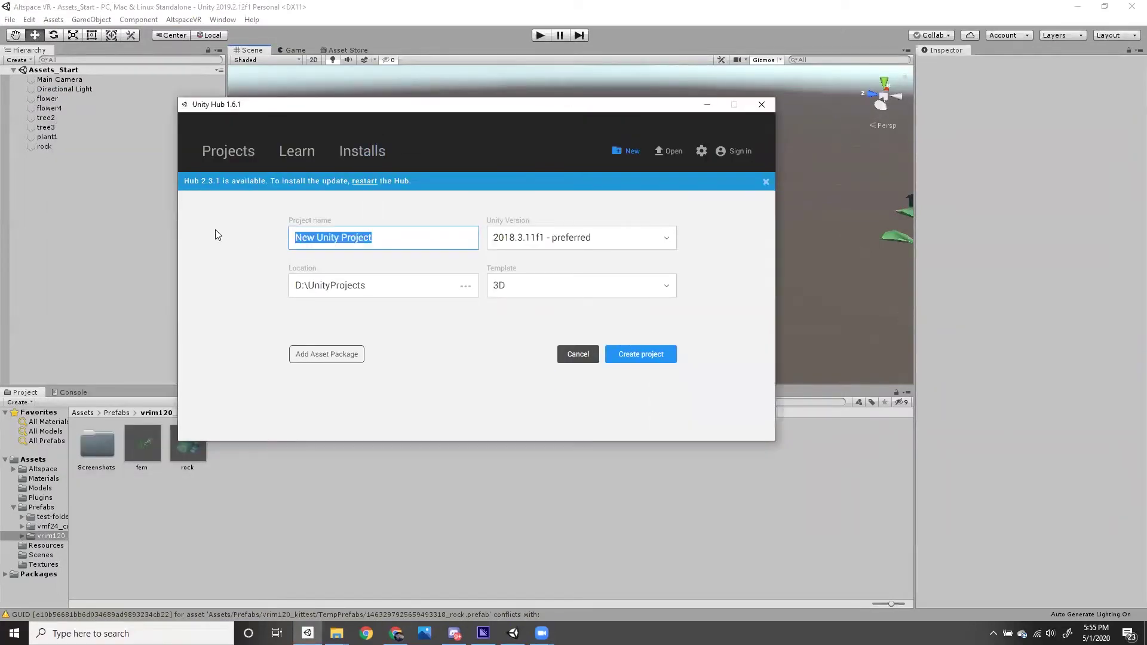
type("AltspaceDemo")
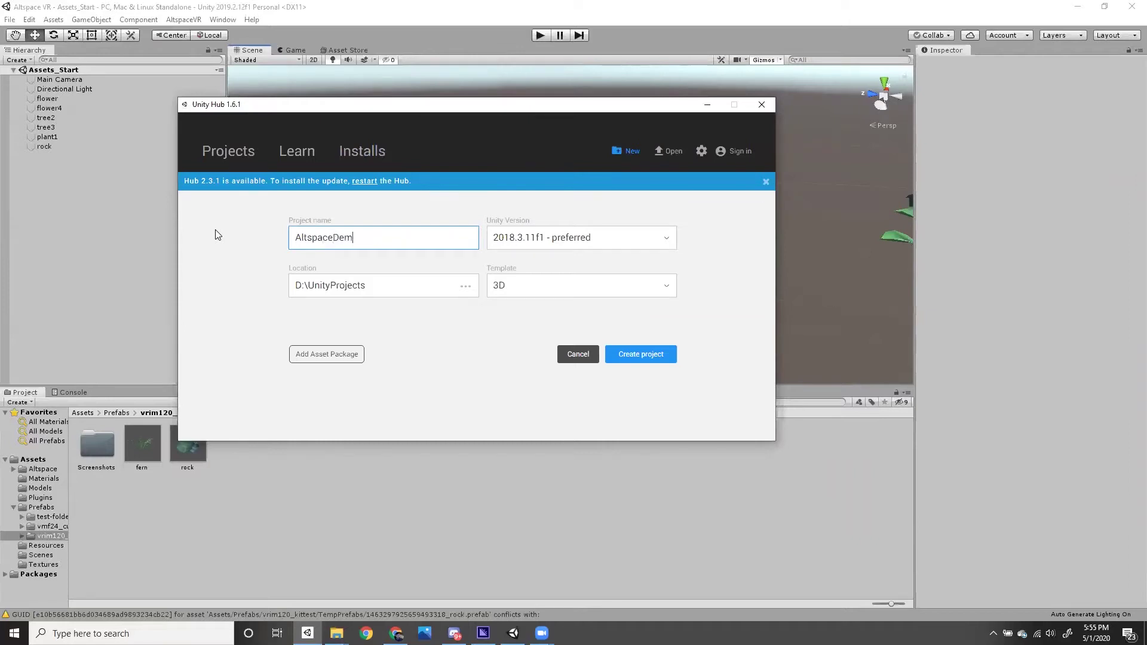
left_click(548, 251)
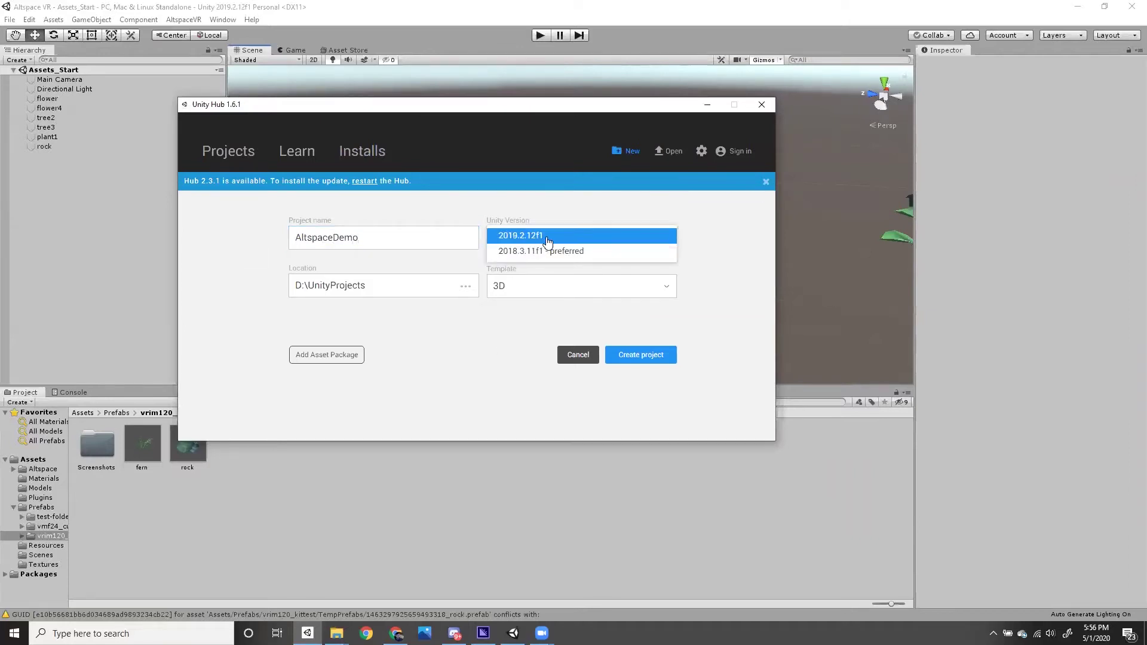
left_click(531, 238)
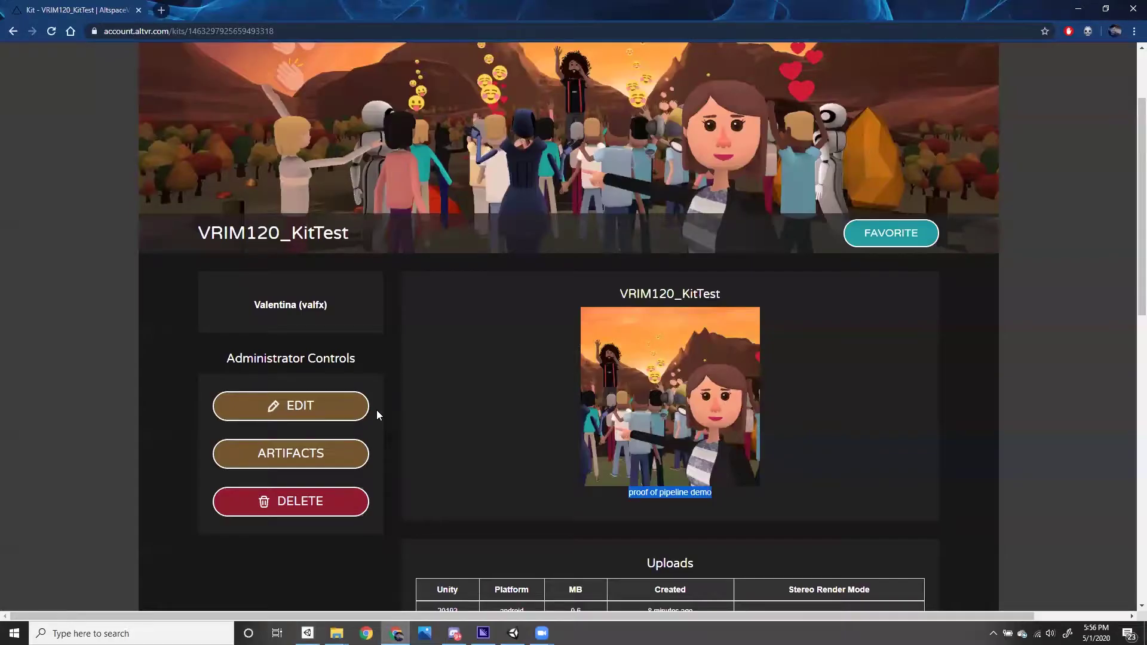
- Search 'unity' in a new tab, open the Download Archive at 2019.x, then minimize Unity
key("ctrl+t")
type("unity")
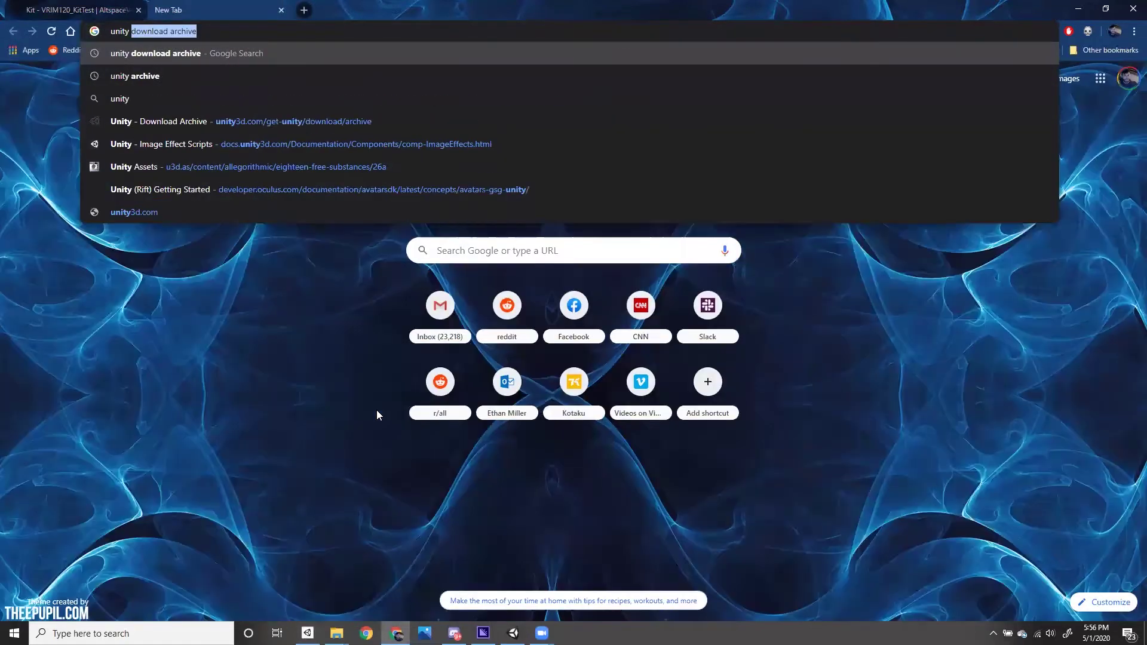
key("Return")
left_click(185, 168)
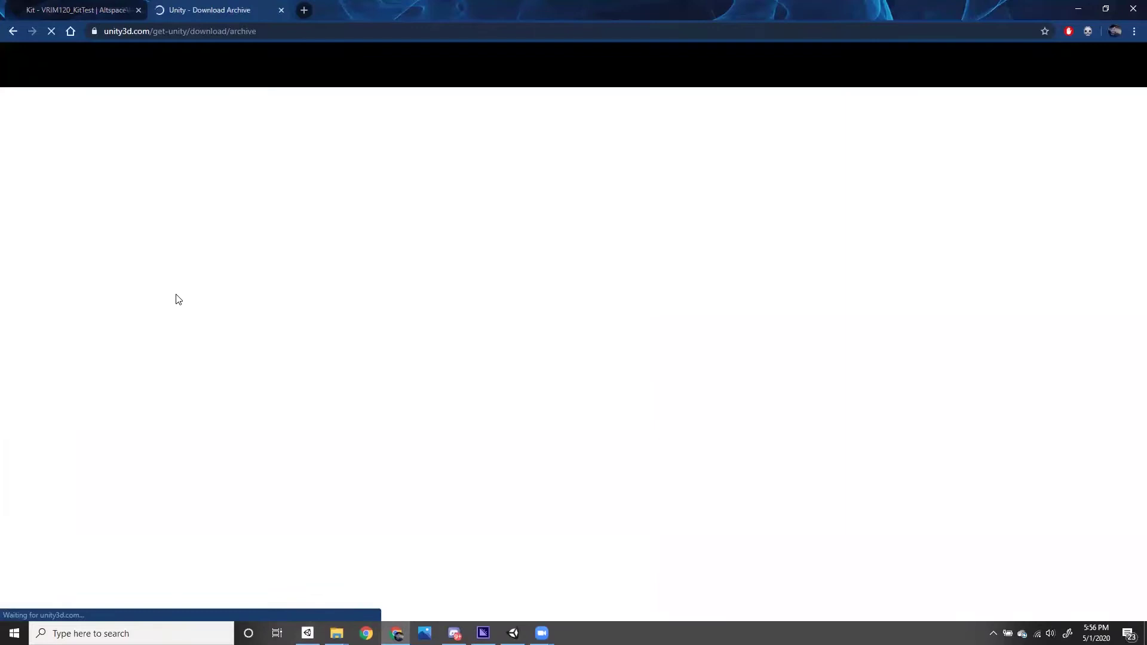
scroll(175, 310, "down", 2)
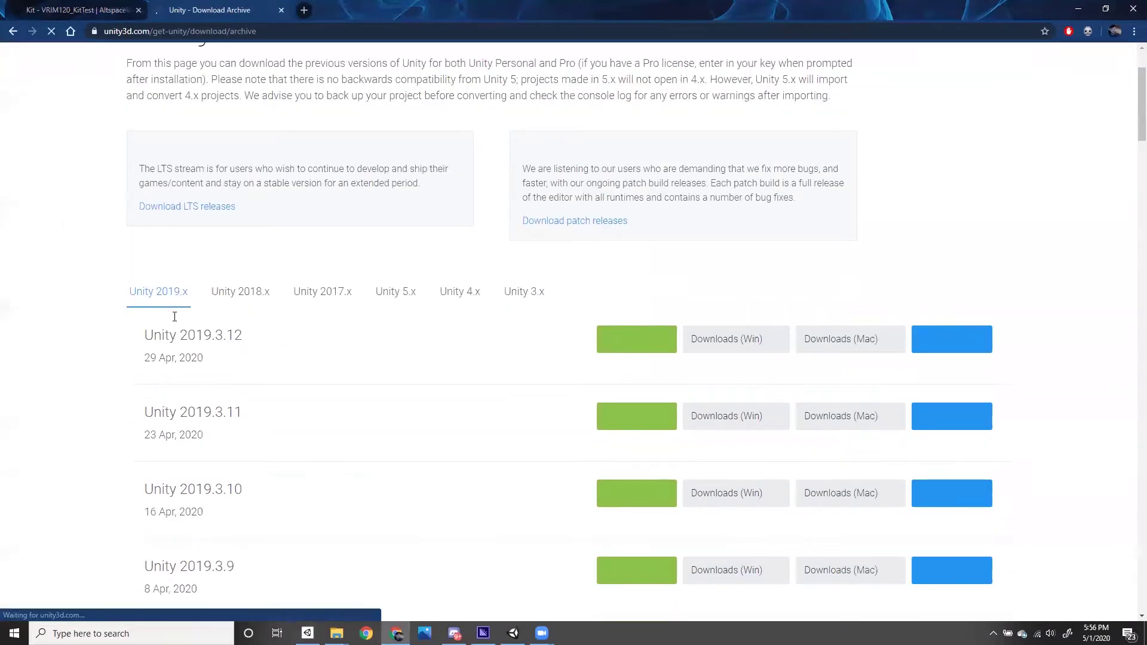
scroll(436, 336, "down", 2)
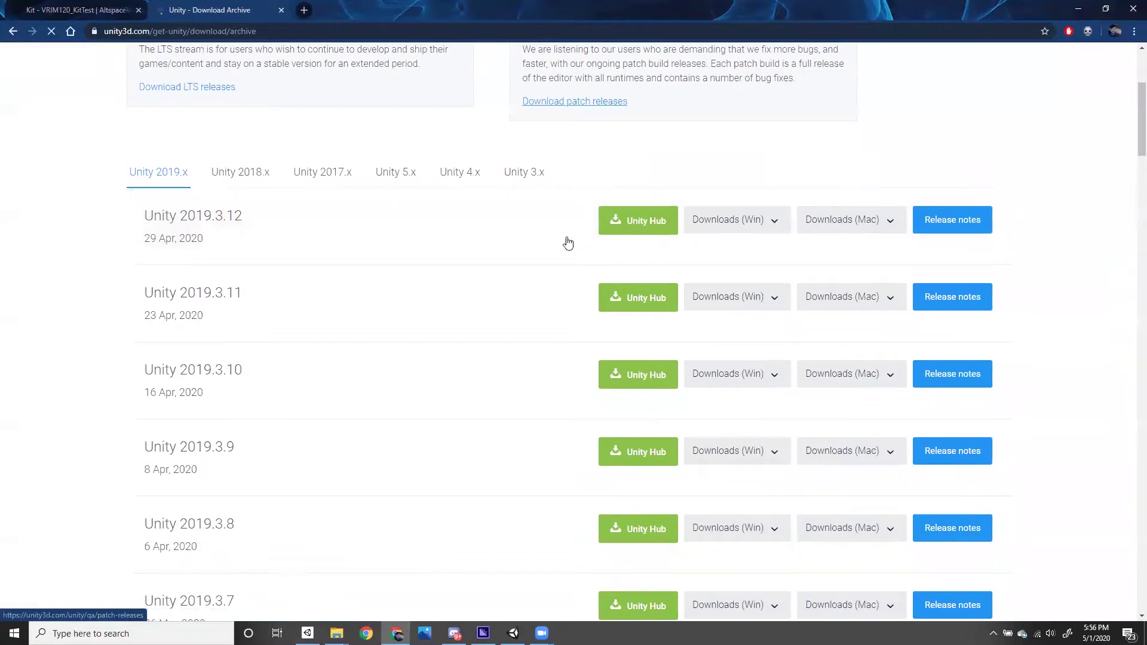
left_click(512, 634)
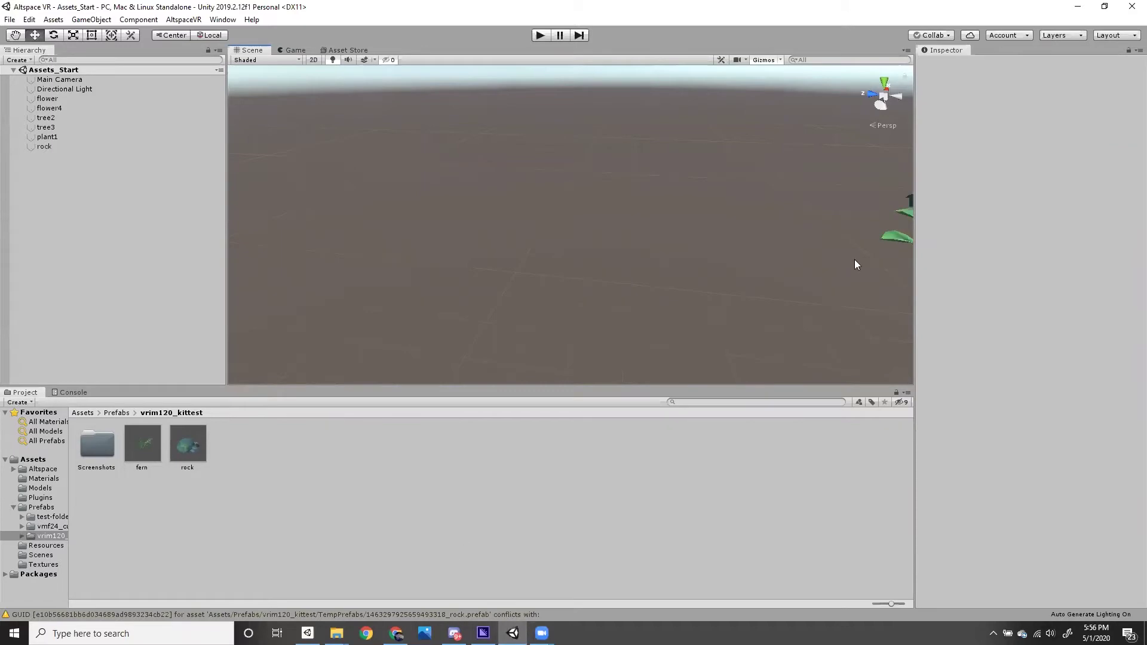
left_click(1078, 7)
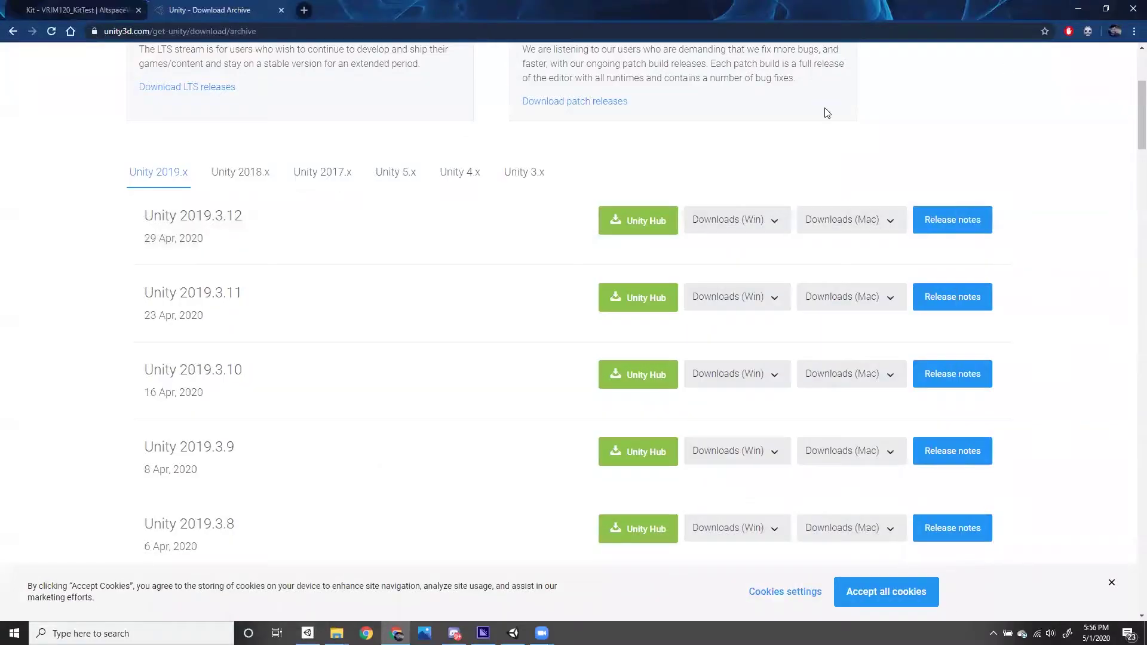
- Create the AltspaceDemo project from the Unity Hub new-project form
left_click(1070, 11)
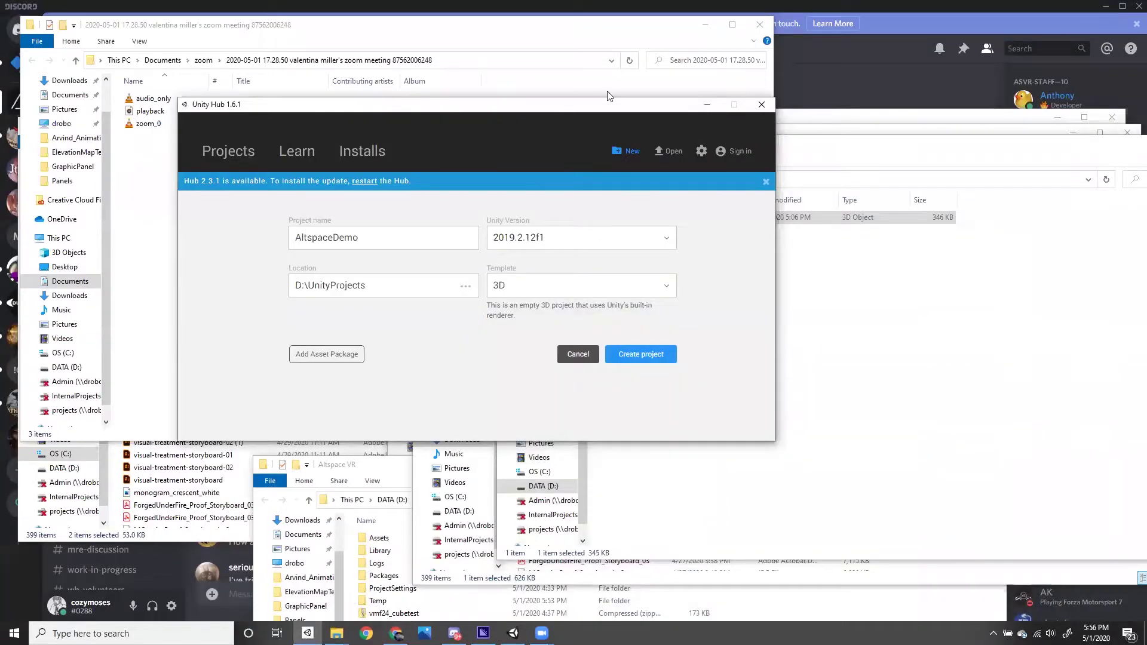
left_click_drag(608, 96, 608, 96)
left_click(622, 348)
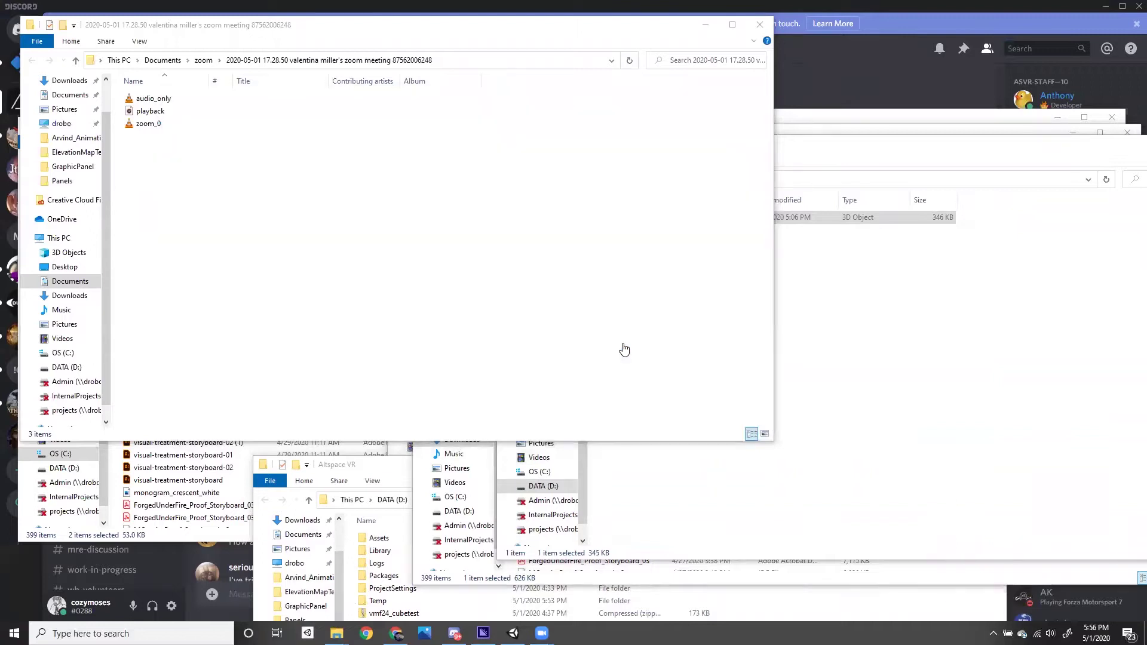
- Scroll through the latest troubleshooting messages in Discord's #unity-uploader channel
left_click(833, 78)
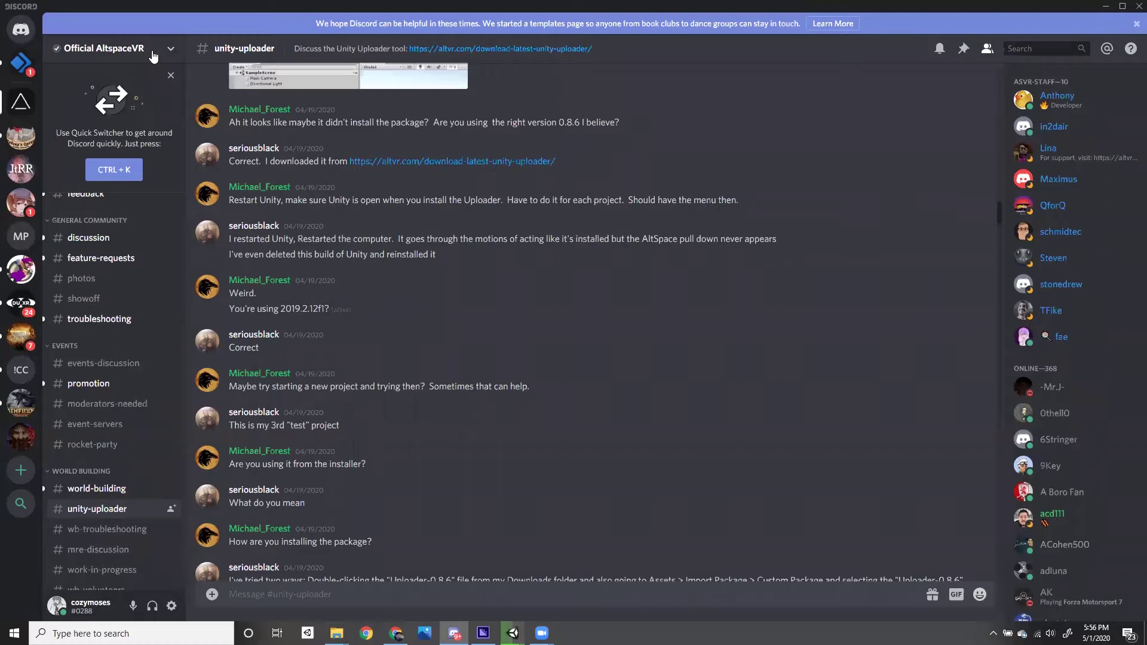
scroll(303, 258, "down", 3)
scroll(311, 266, "down", 7)
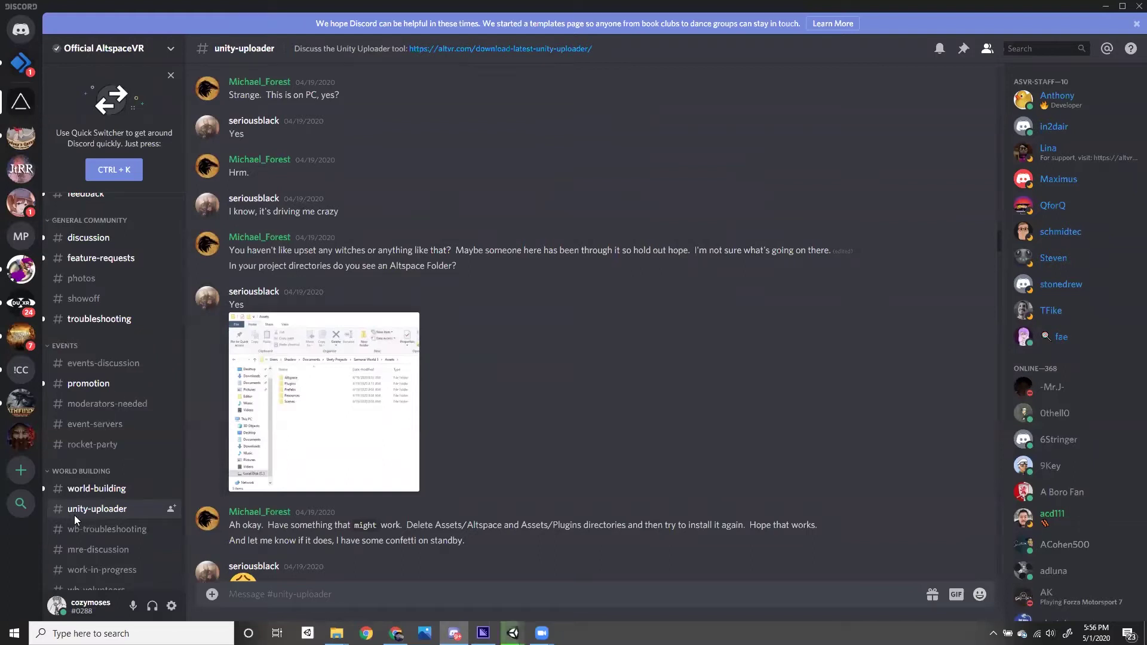
scroll(76, 489, "down", 1)
scroll(470, 424, "down", 5)
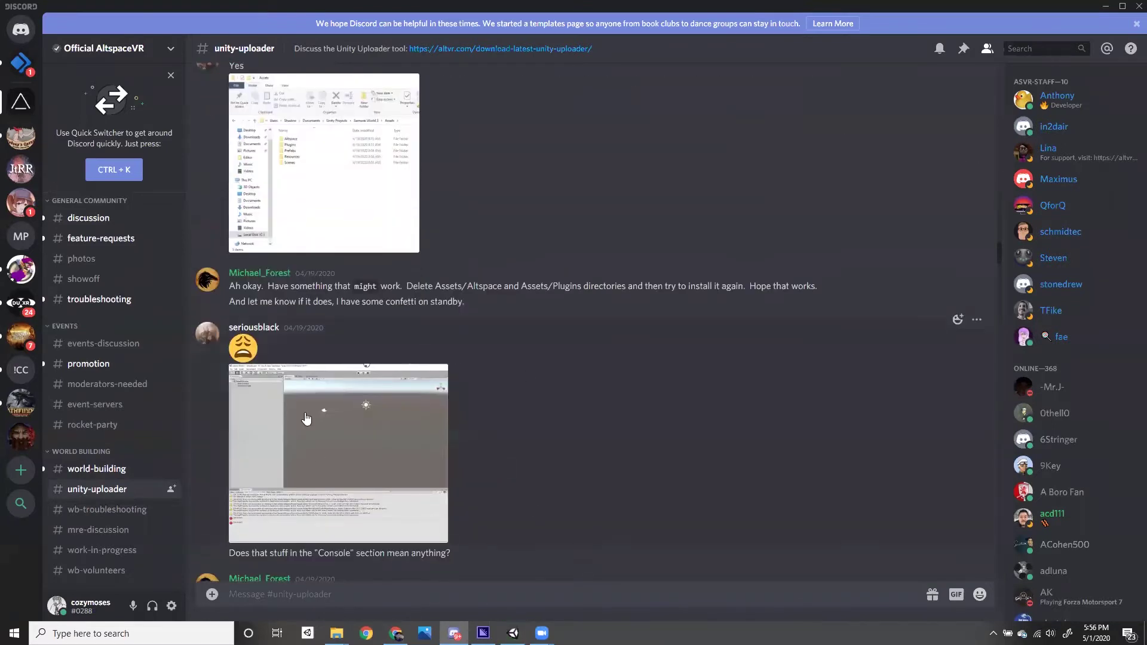
scroll(581, 459, "down", 4)
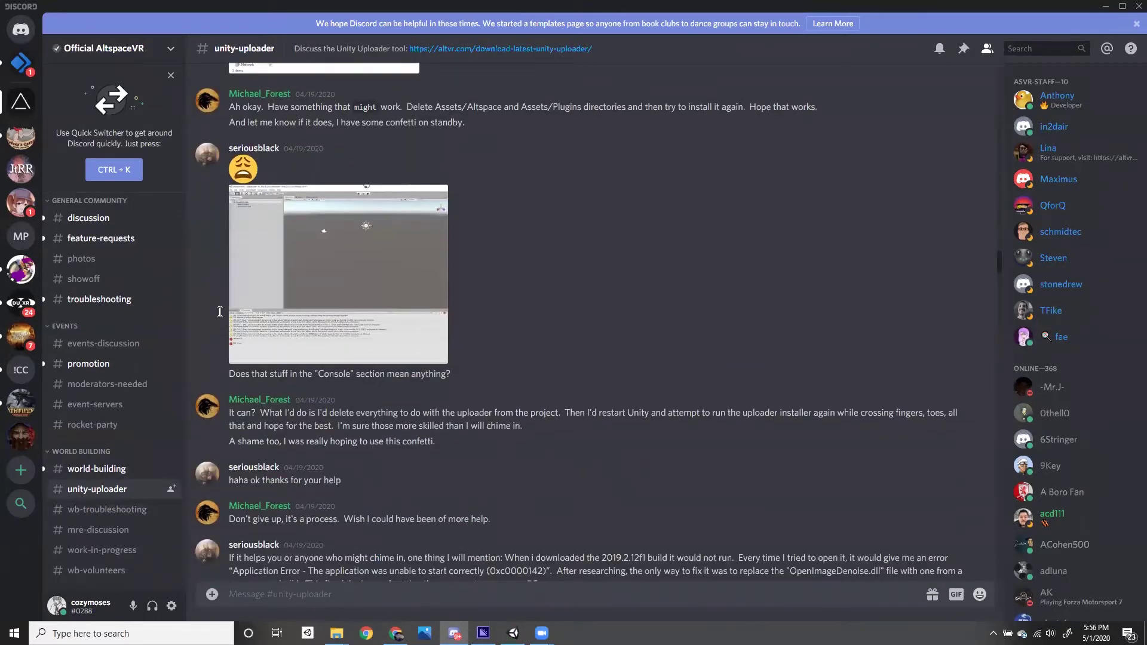
scroll(376, 281, "down", 2)
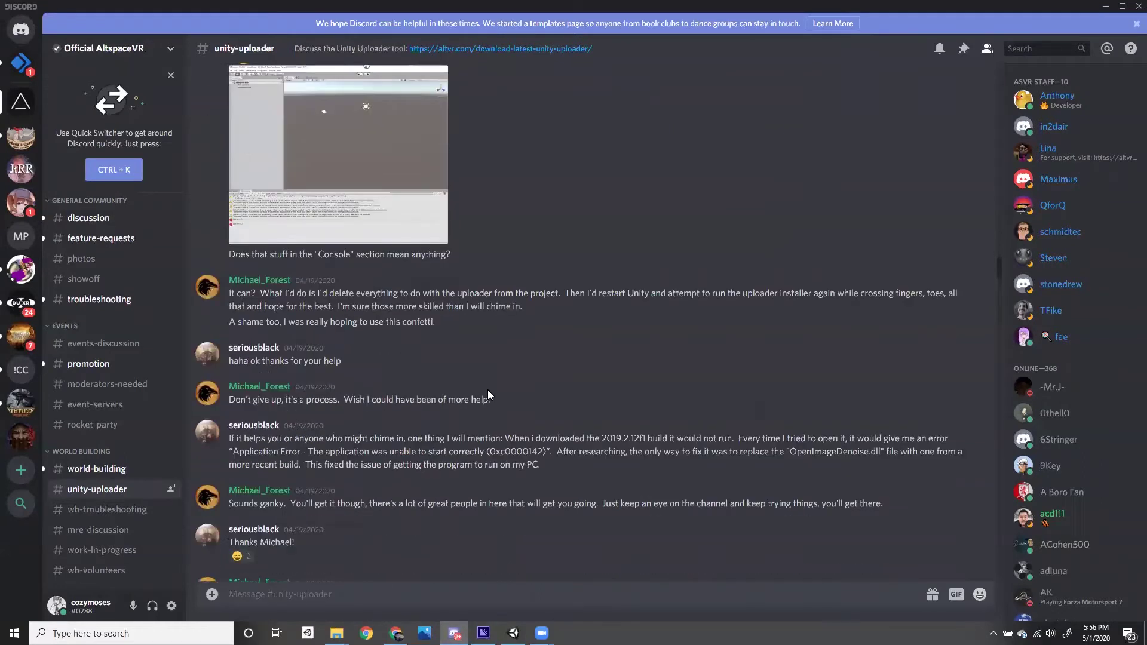
scroll(376, 281, "down", 5)
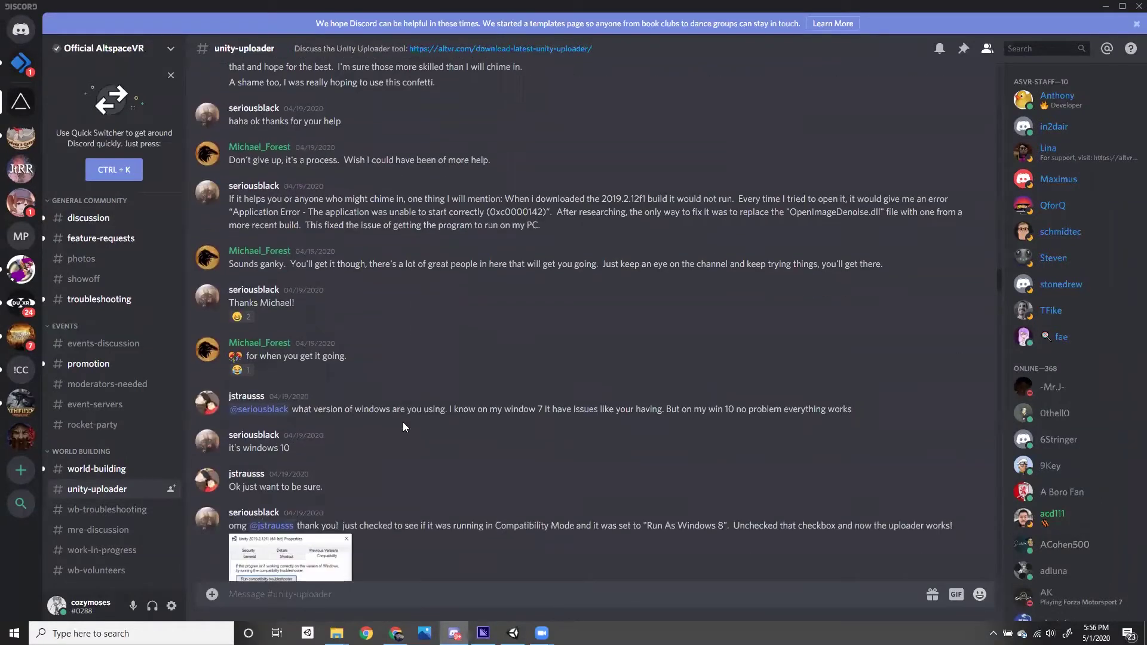
scroll(402, 422, "down", 1)
left_click_drag(999, 300, 988, 583)
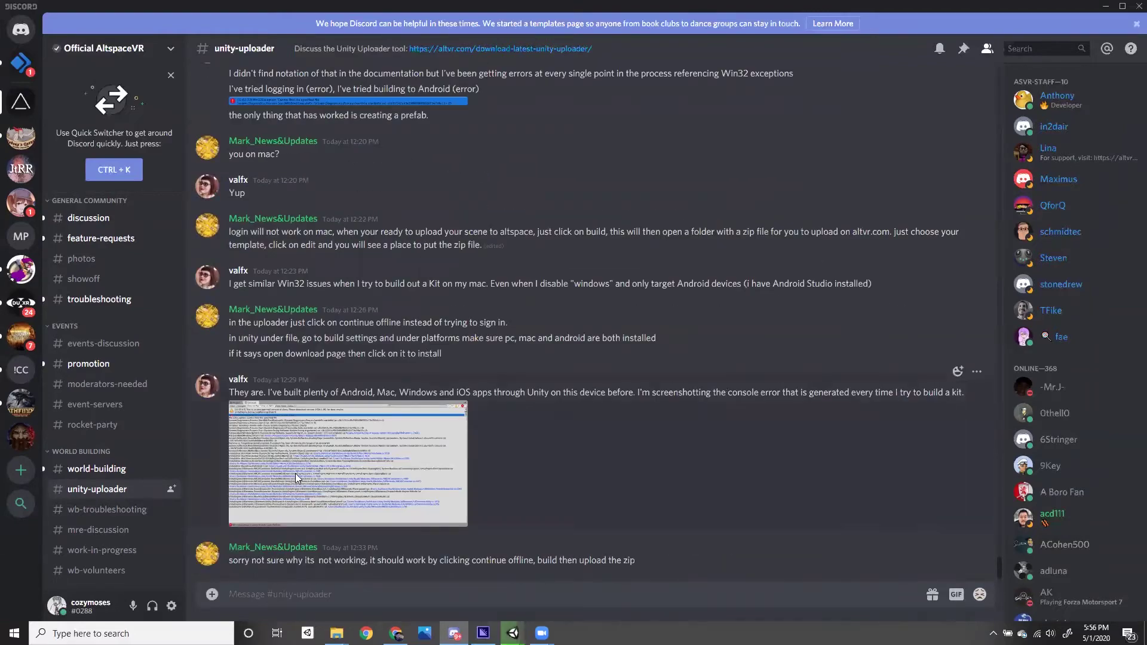
- View the posted console error screenshot enlarged, close it, and return to Unity
left_click(295, 474)
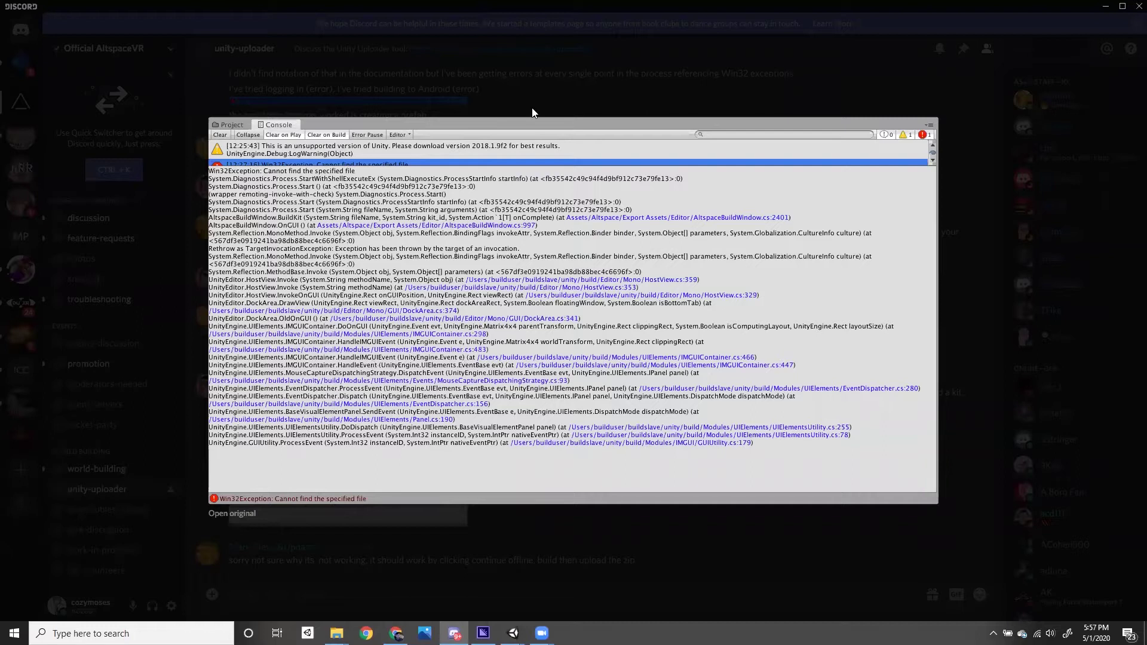
left_click(541, 77)
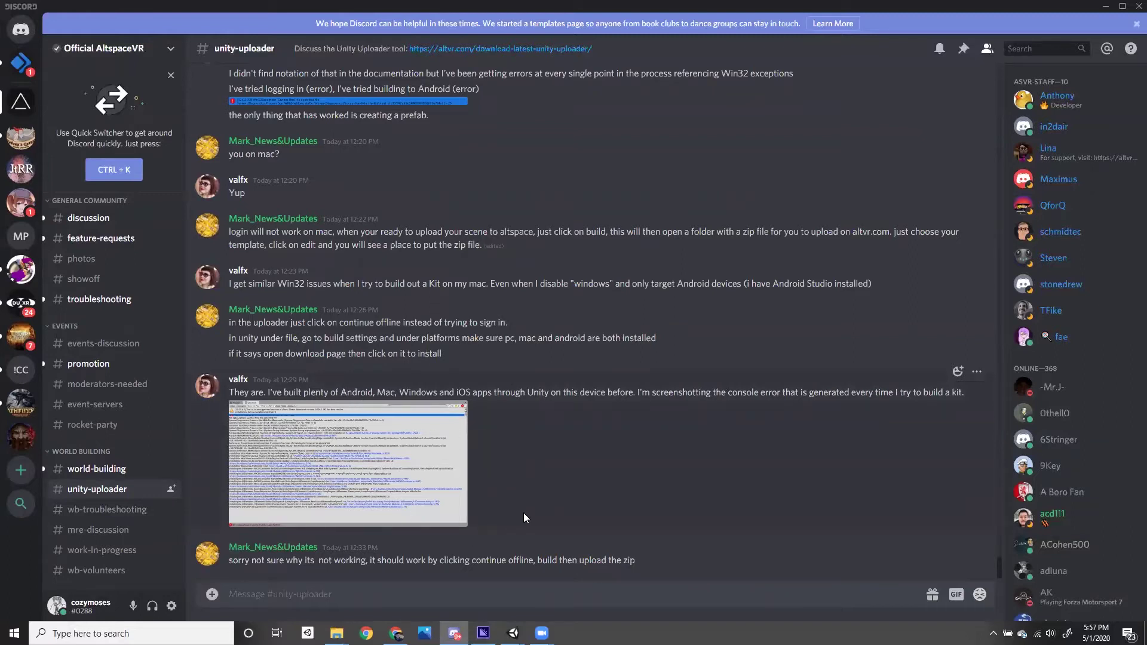
key("alt+Tab")
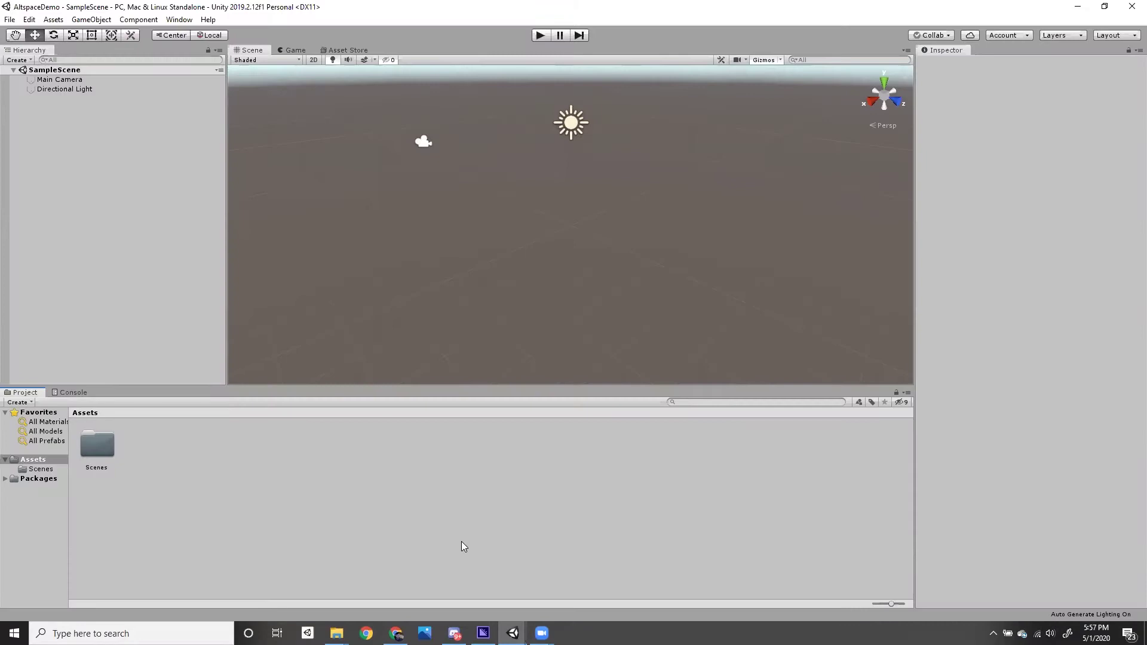
- Add a 3D Cube to the scene
left_click(91, 20)
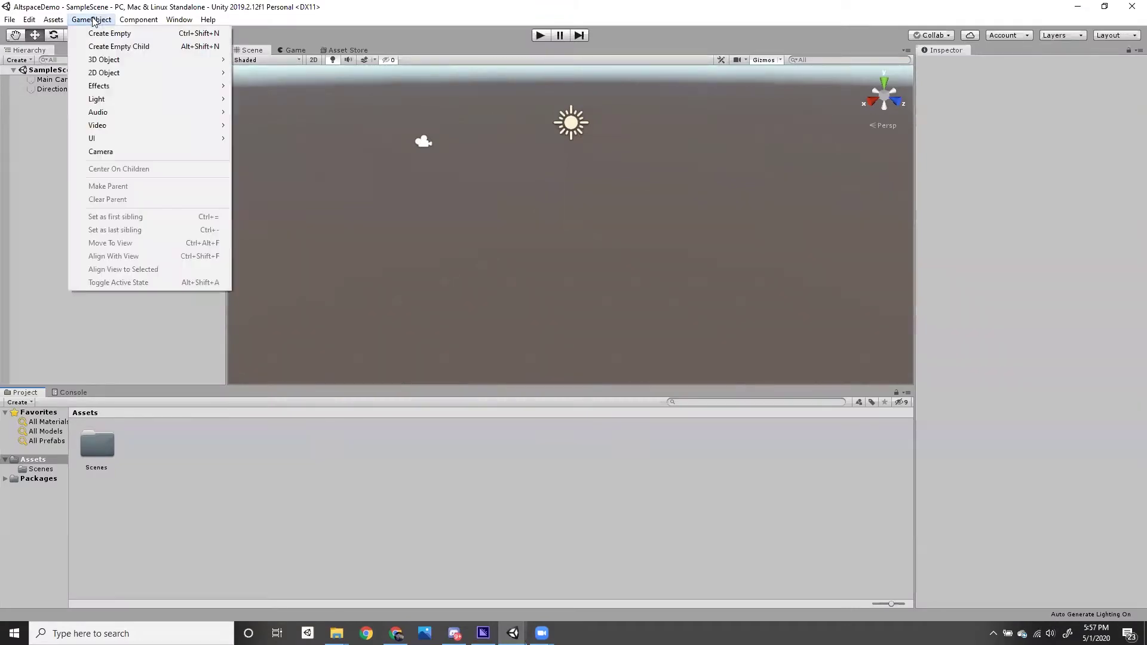
mouse_move(214, 60)
left_click(258, 60)
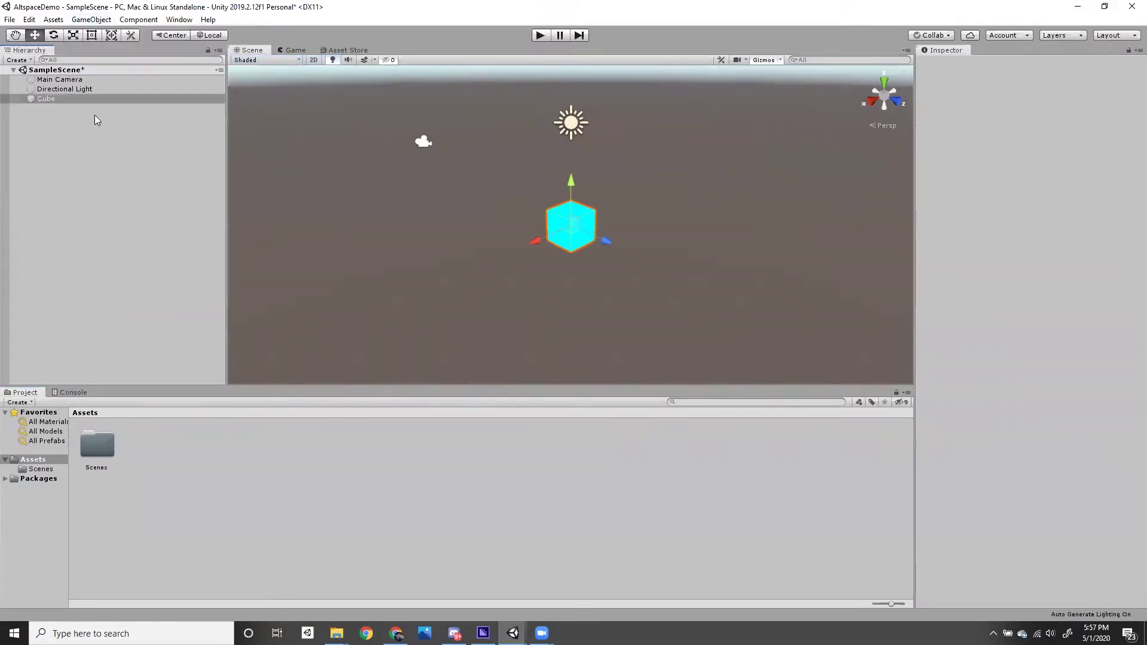
- Create a new material in Assets named red
right_click(204, 465)
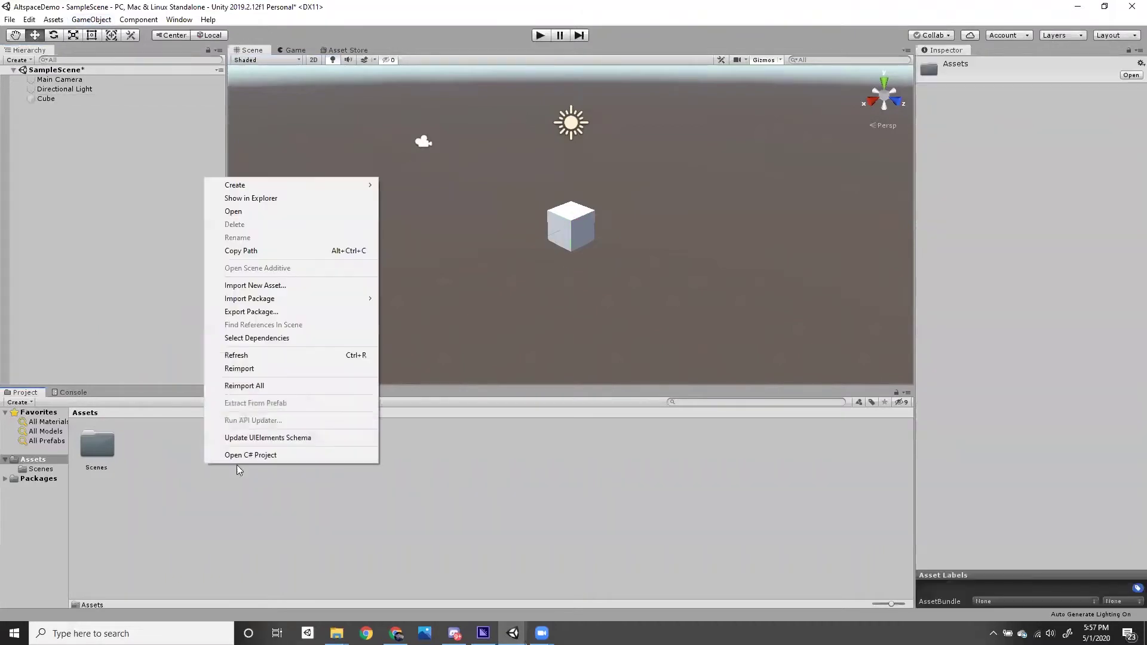
mouse_move(265, 185)
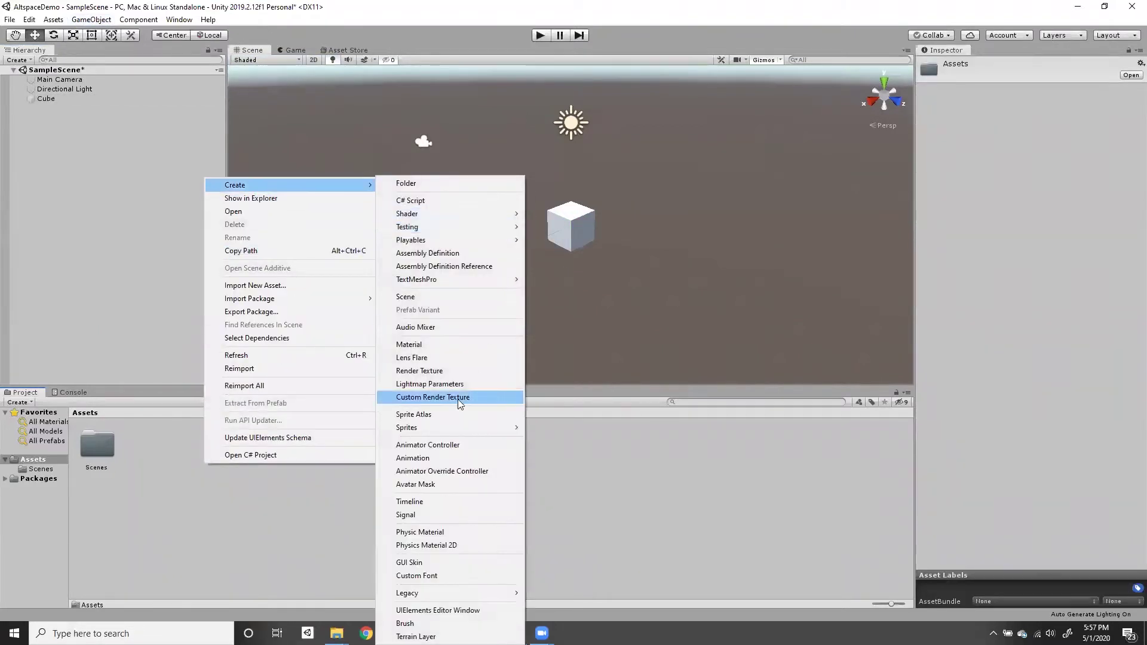
left_click(412, 345)
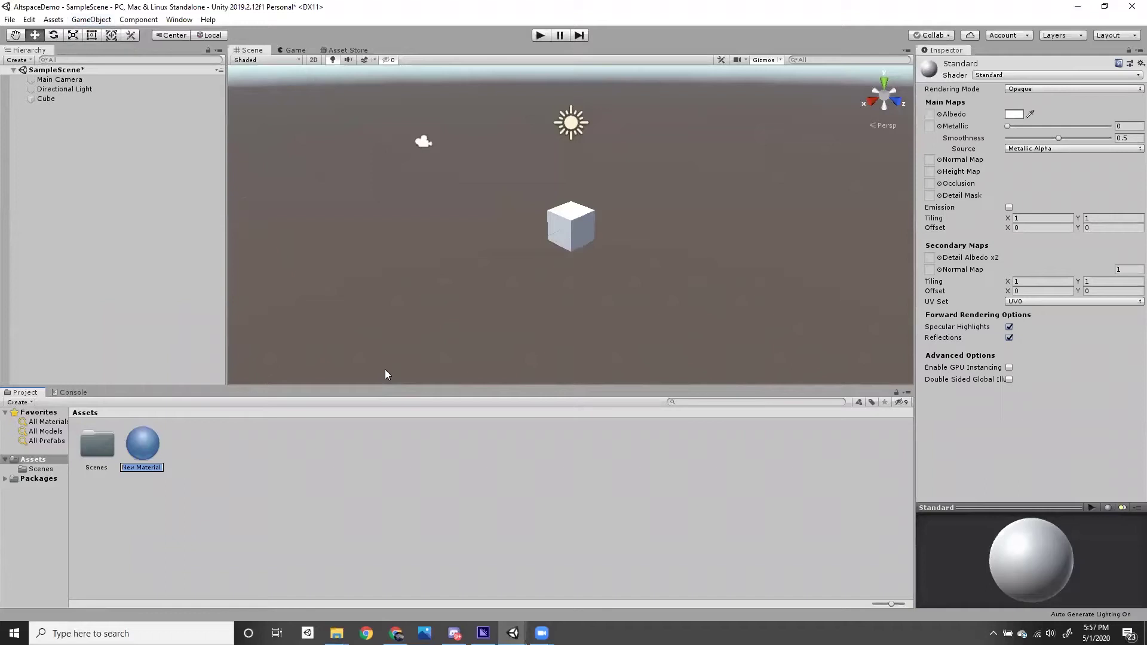
type("red")
key("Return")
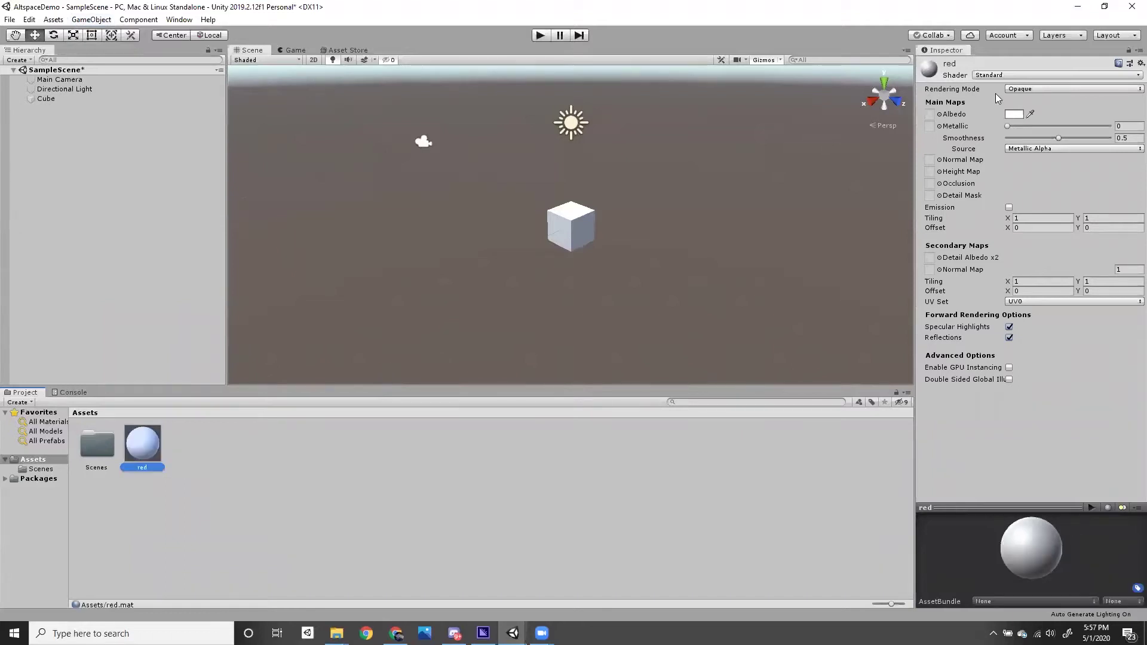
- Set the red material's albedo to pure red (FF0000) and apply it to the cube
left_click(1018, 114)
left_click_drag(103, 99, 106, 81)
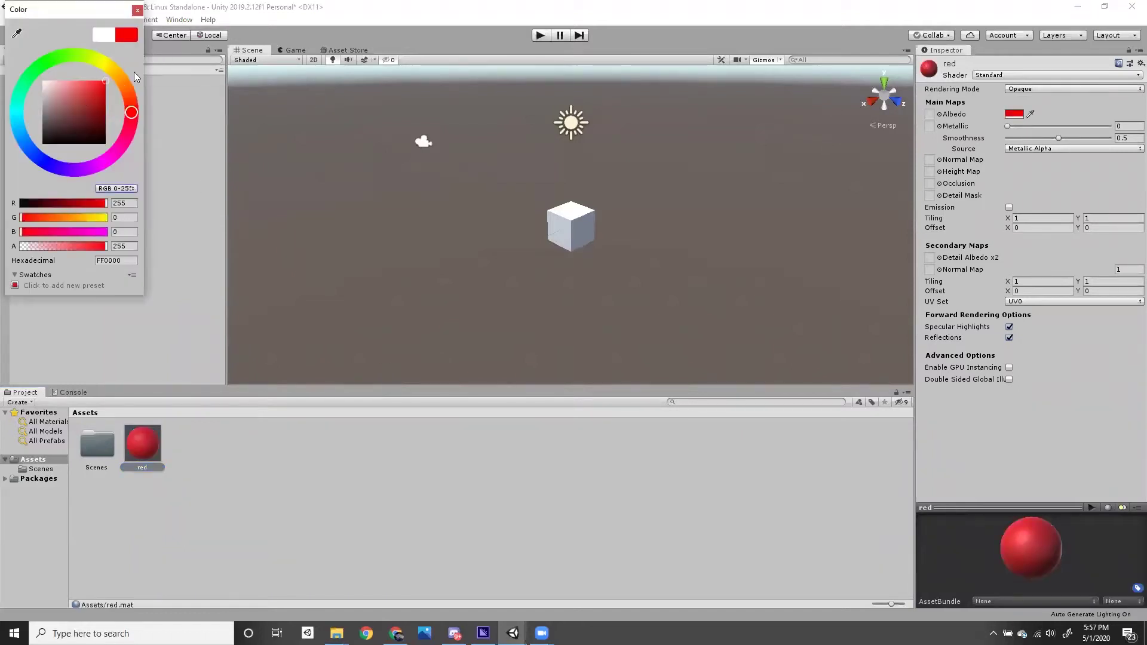
left_click(137, 11)
left_click_drag(143, 443, 561, 230)
left_click(433, 489)
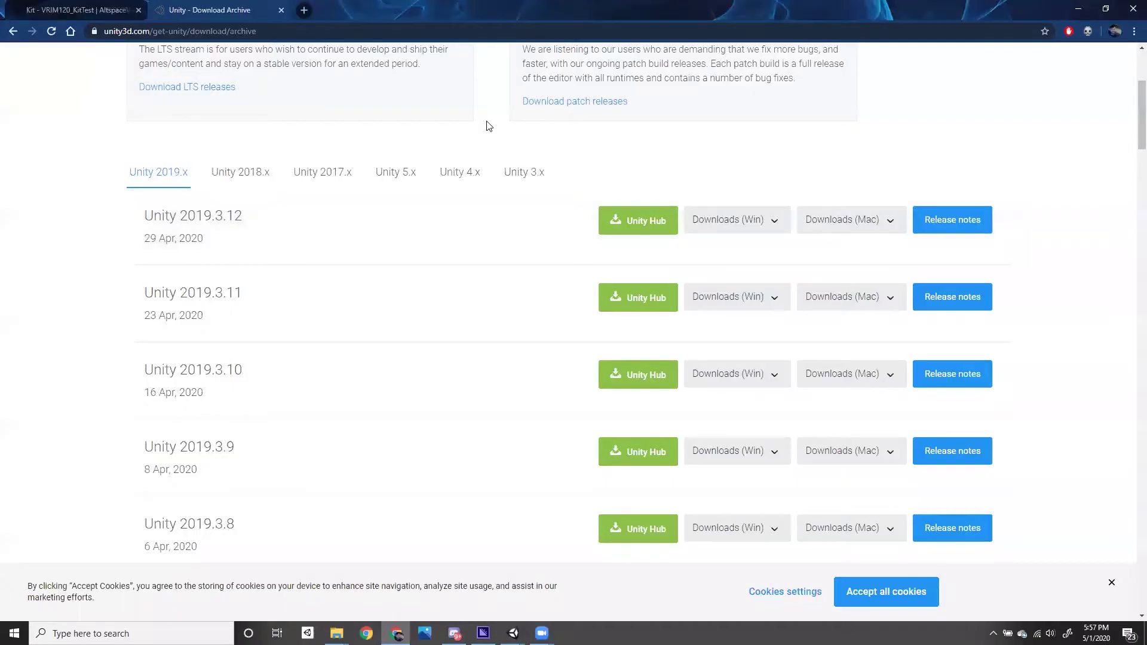
- Download the uploader from altvr.com/download-latest-unity-uploader and drop the .unitypackage into Assets
key("ctrl+t")
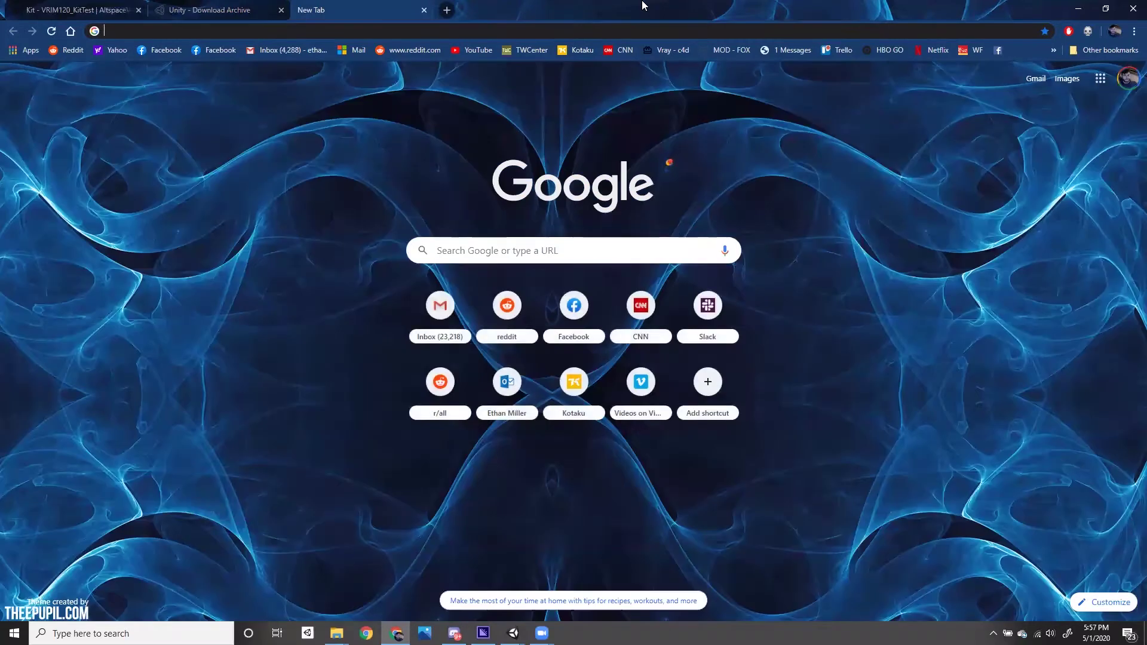
type("altvr.com")
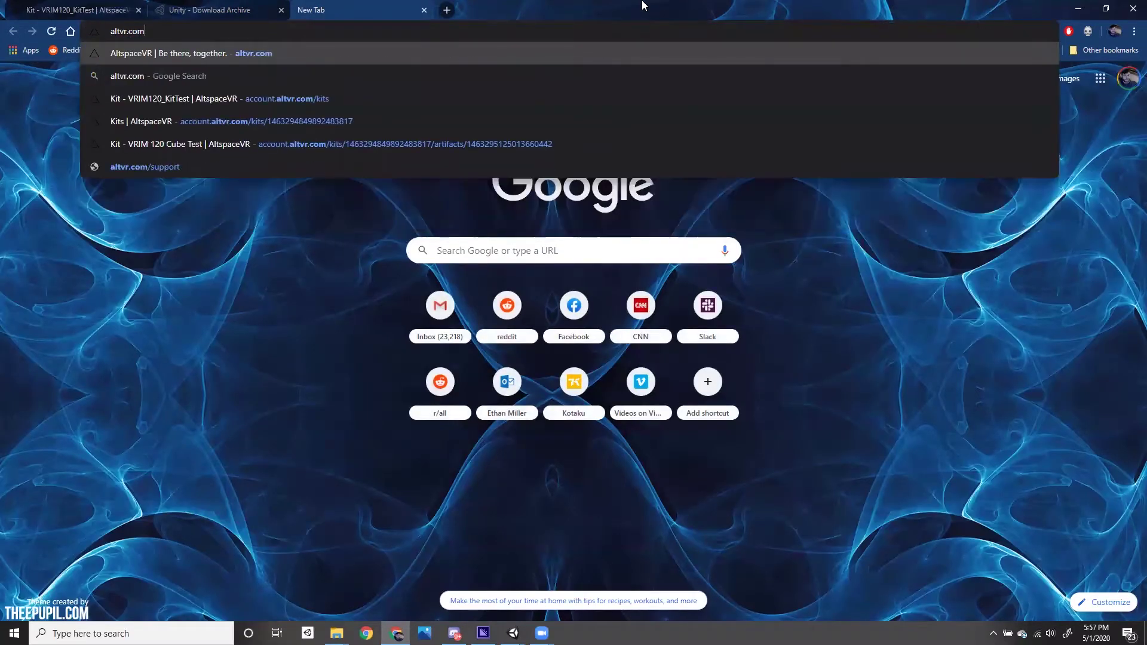
type("/download-latest-unity-uploader")
key("Return")
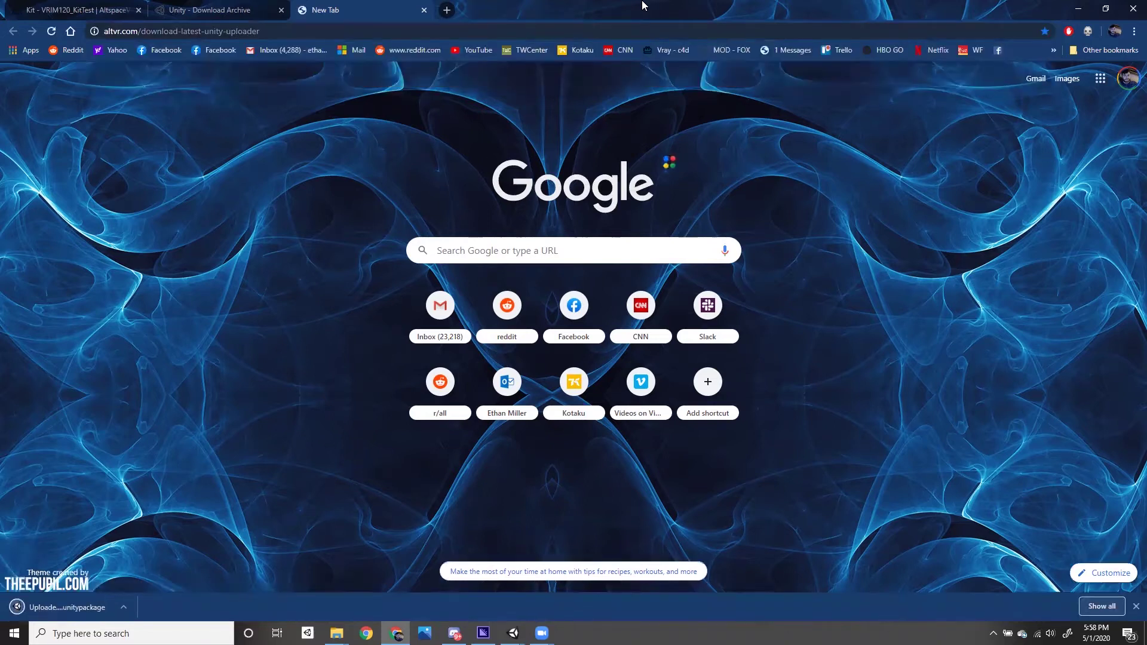
left_click(1106, 9)
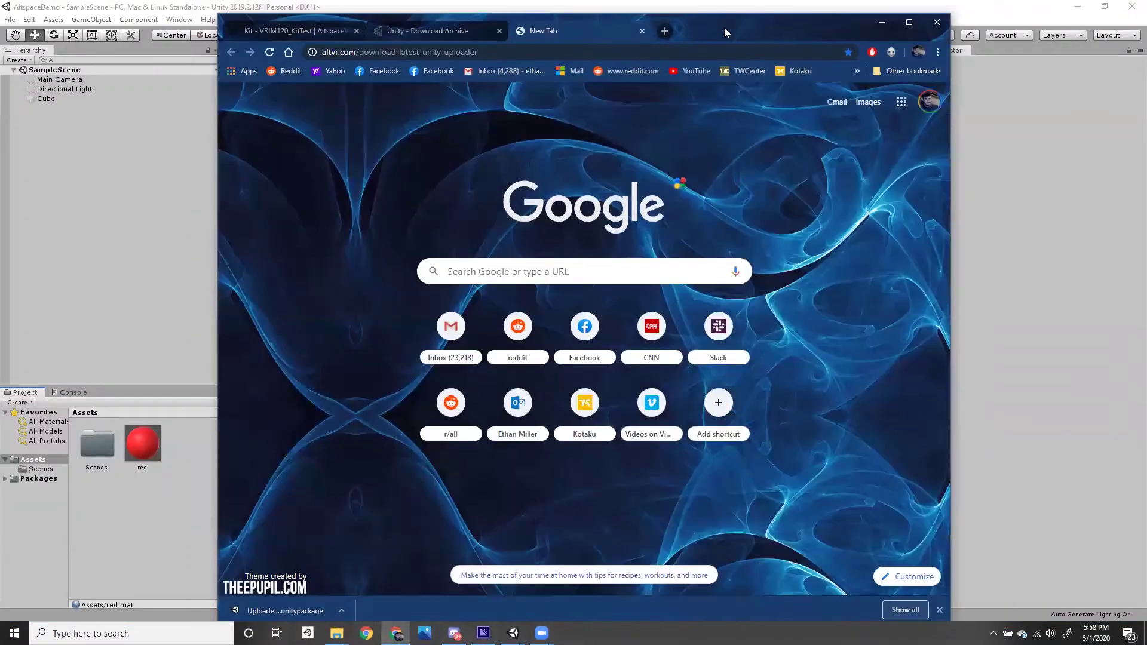
left_click_drag(726, 32, 977, 29)
left_click_drag(68, 442, 34, 460)
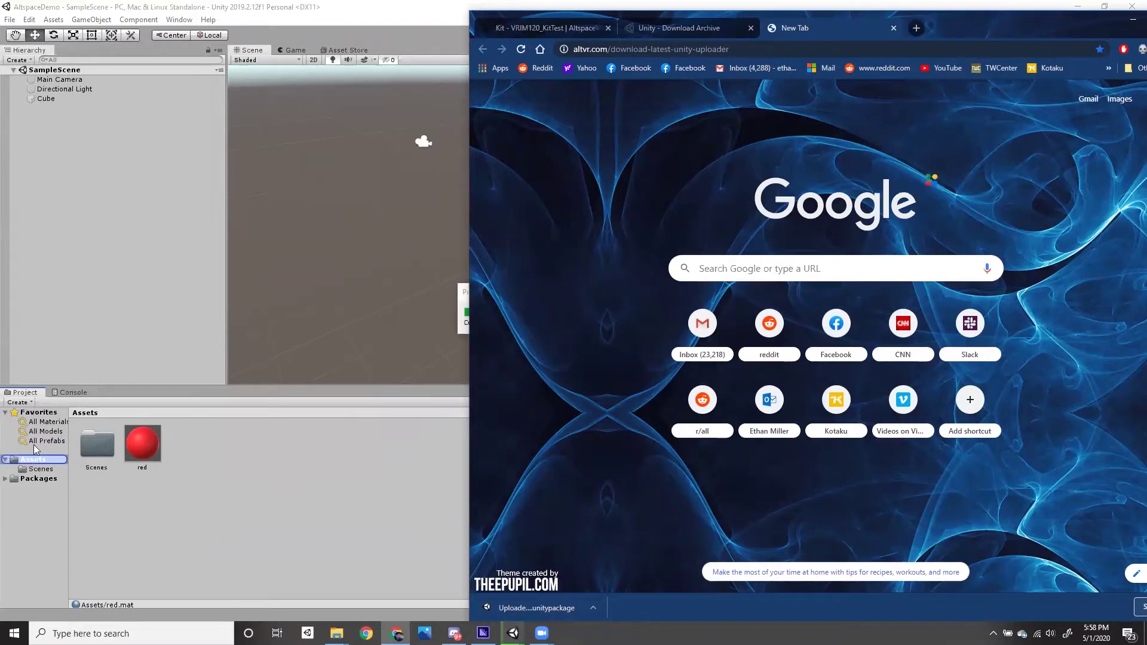
left_click(96, 344)
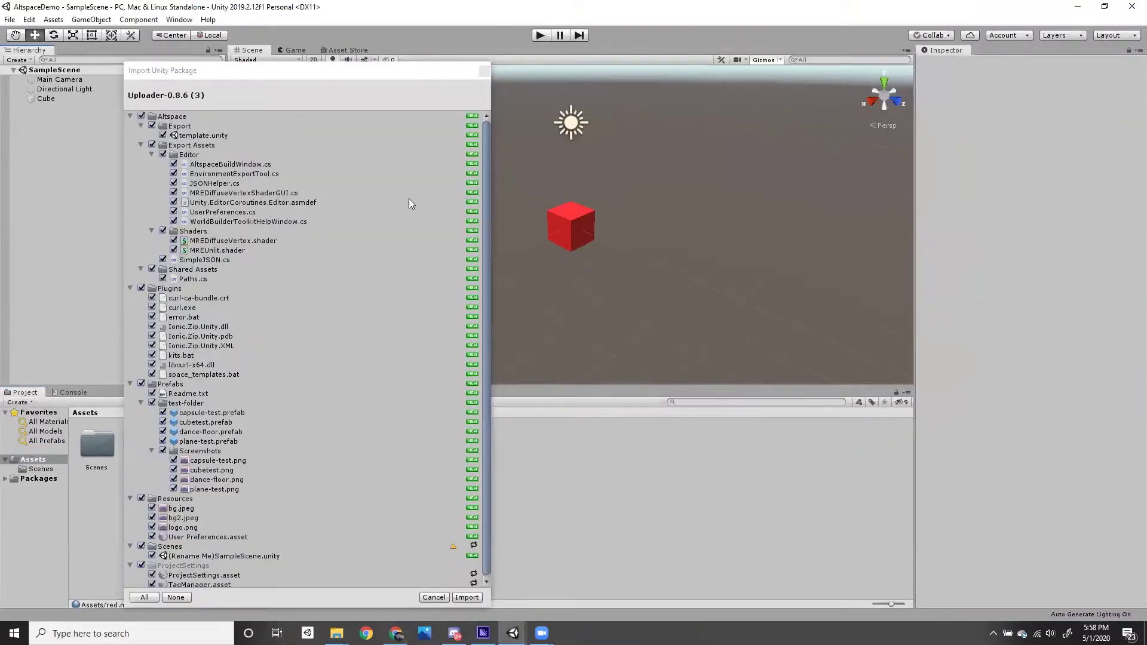
scroll(445, 260, "down", 1)
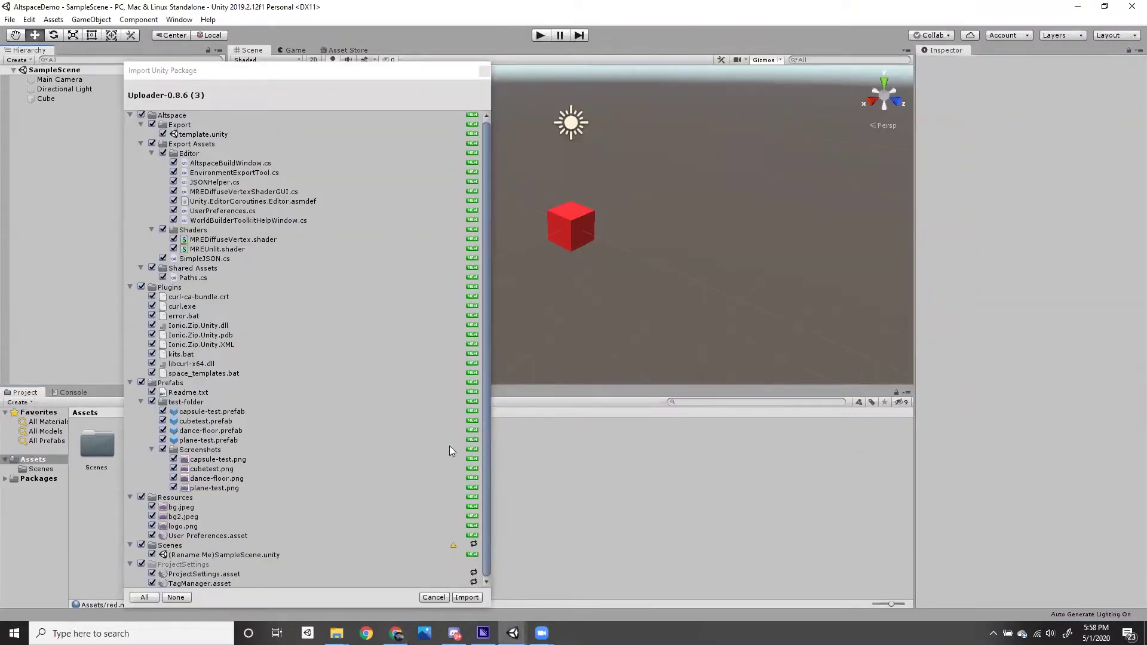
left_click(465, 598)
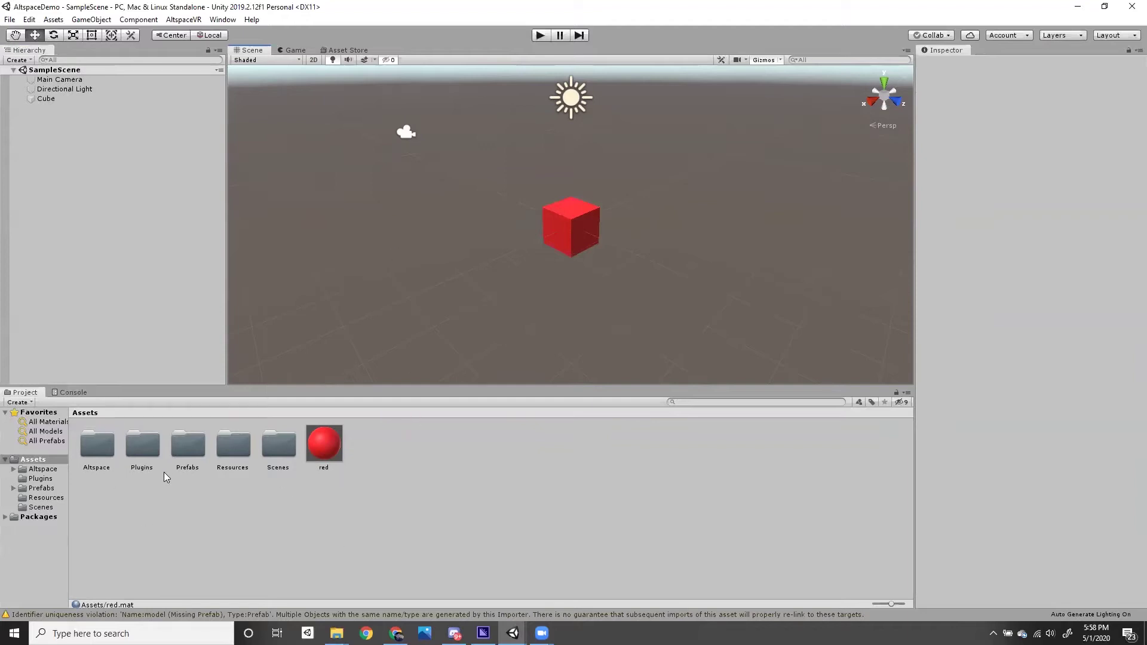
left_click(98, 448)
left_click(144, 443)
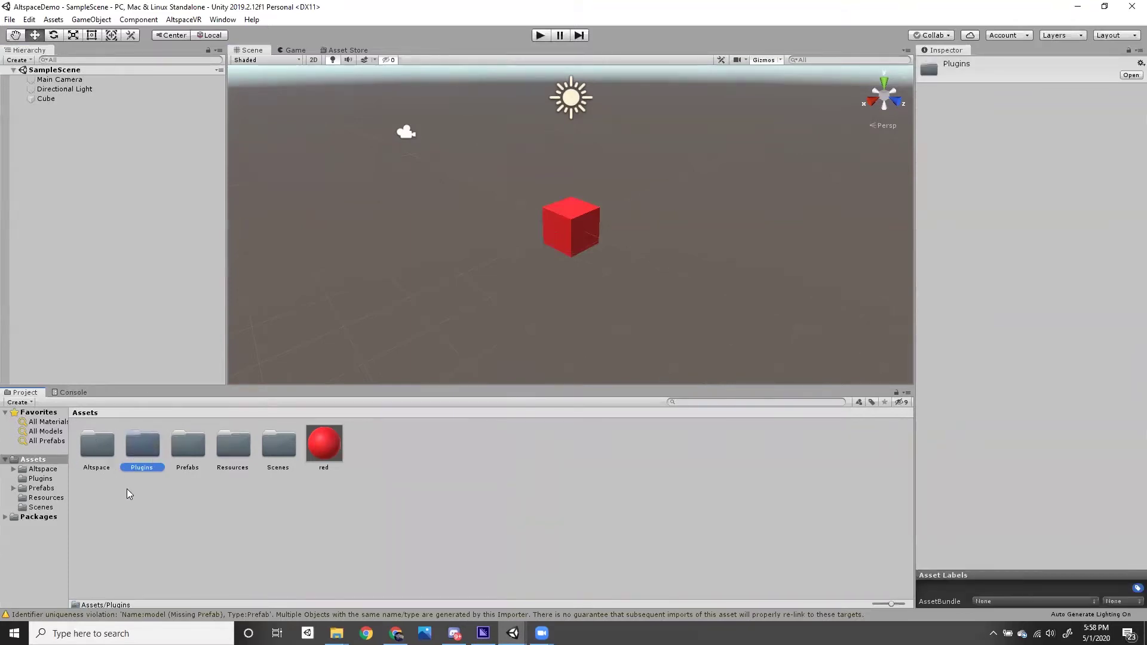
left_click(190, 449)
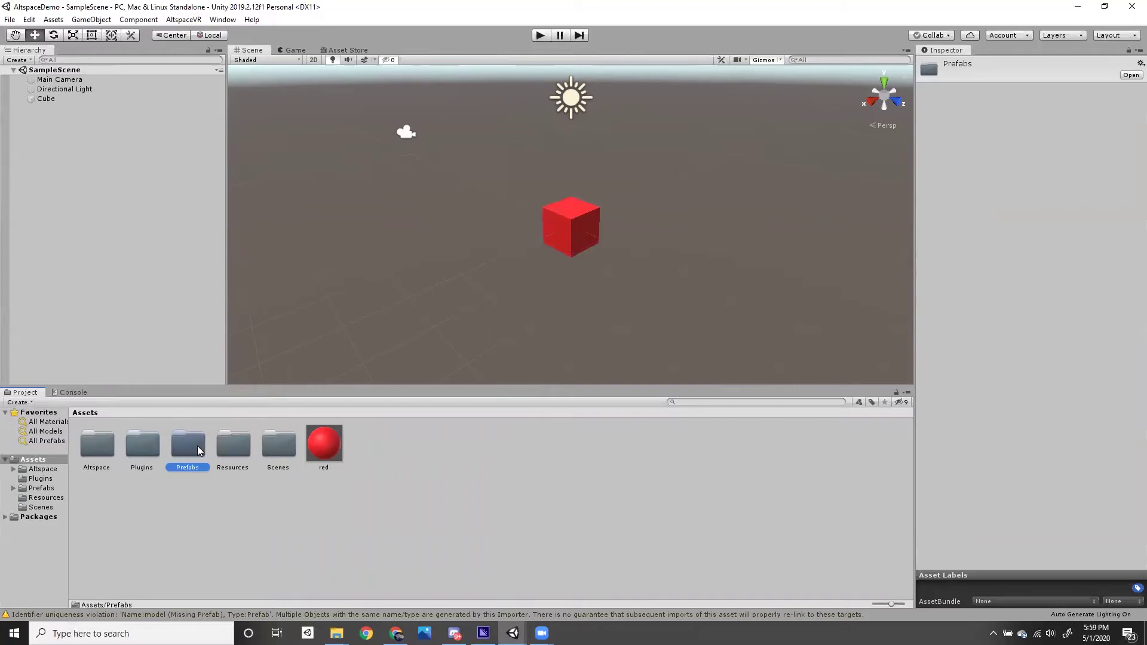
left_click(237, 443)
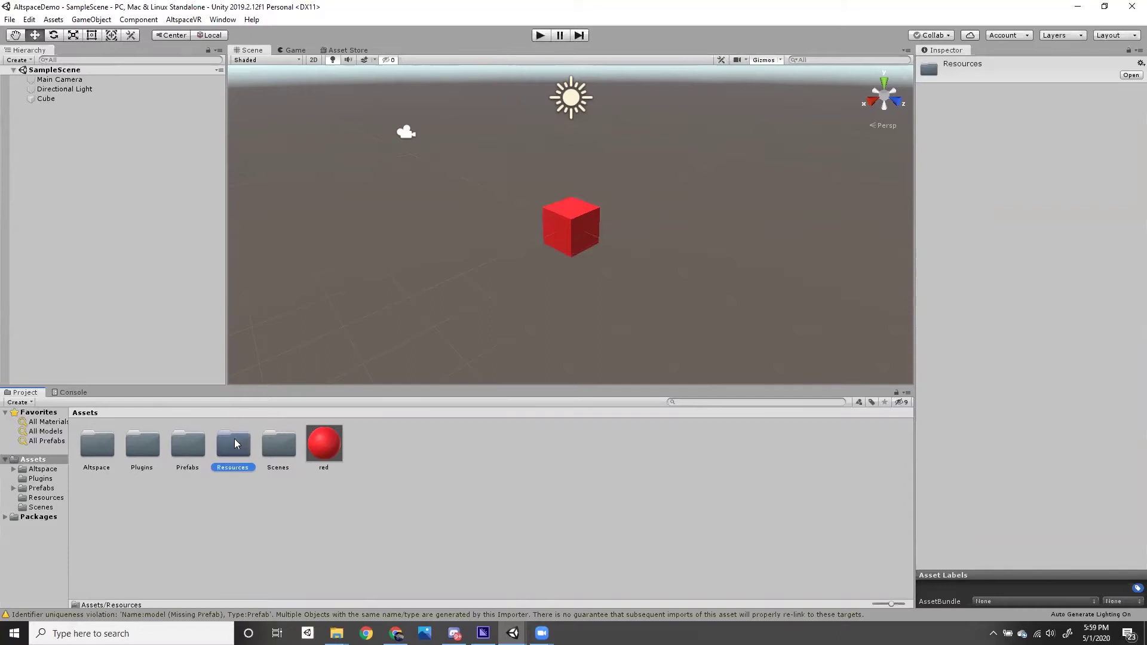
left_click(277, 442)
double_click(278, 442)
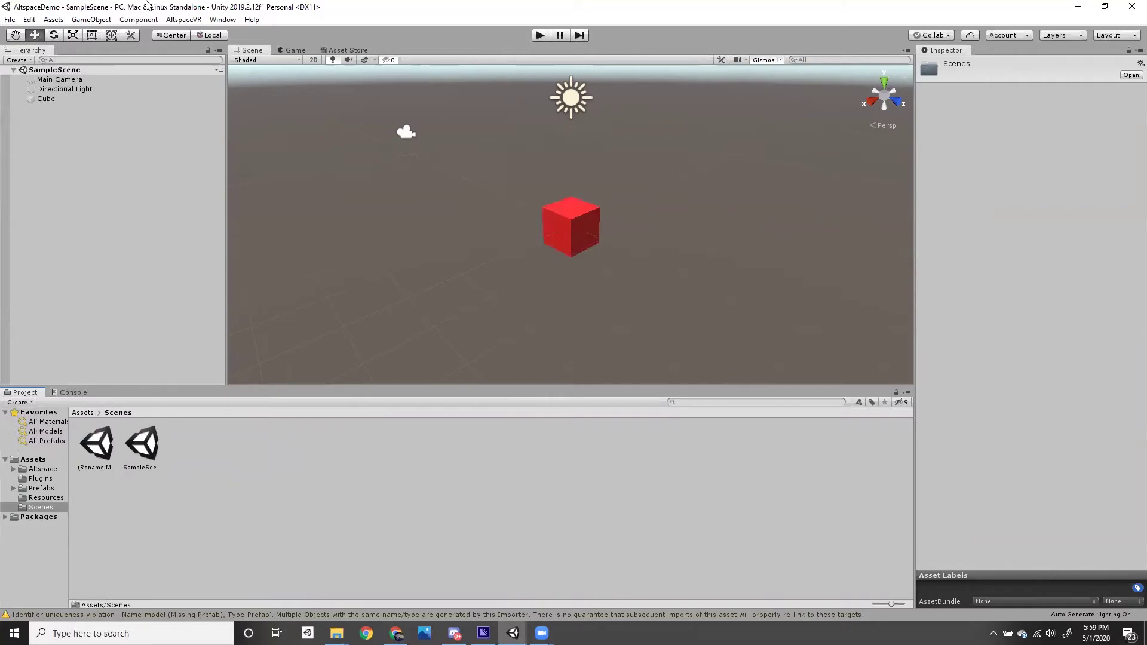
left_click(153, 446)
left_click(269, 466)
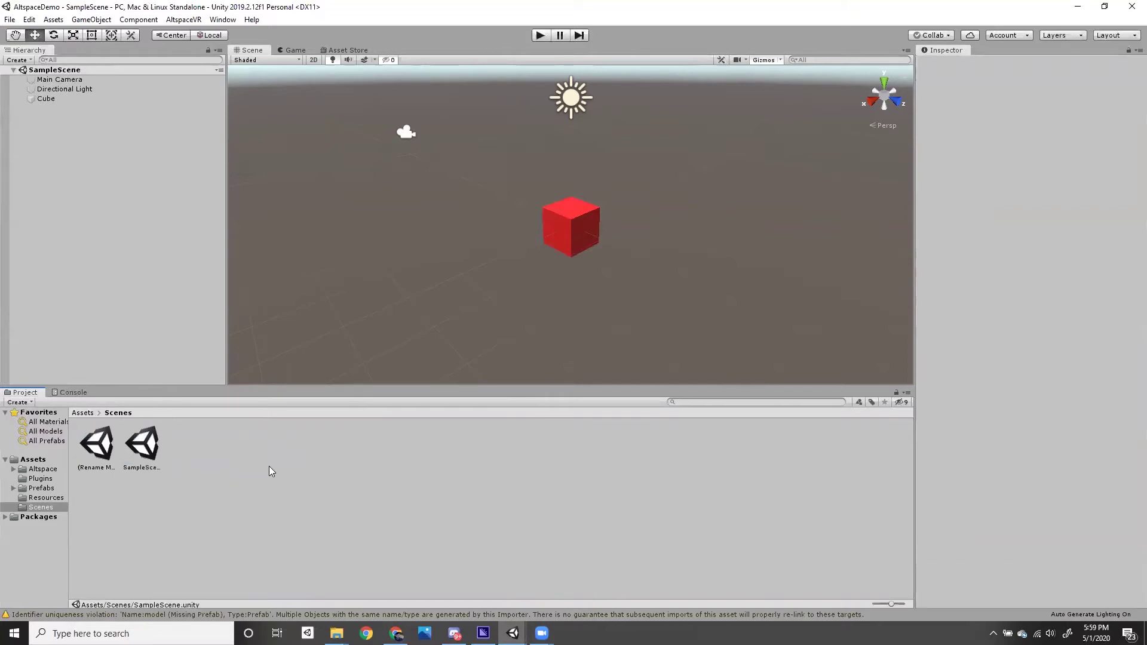
left_click(573, 235)
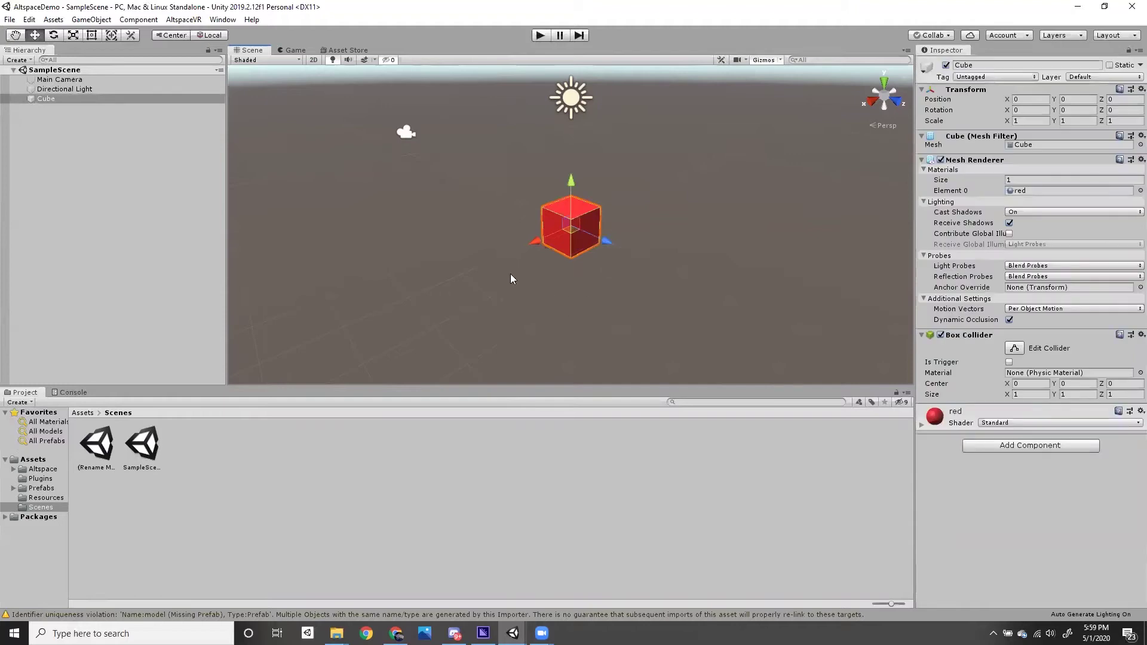
left_click(361, 231)
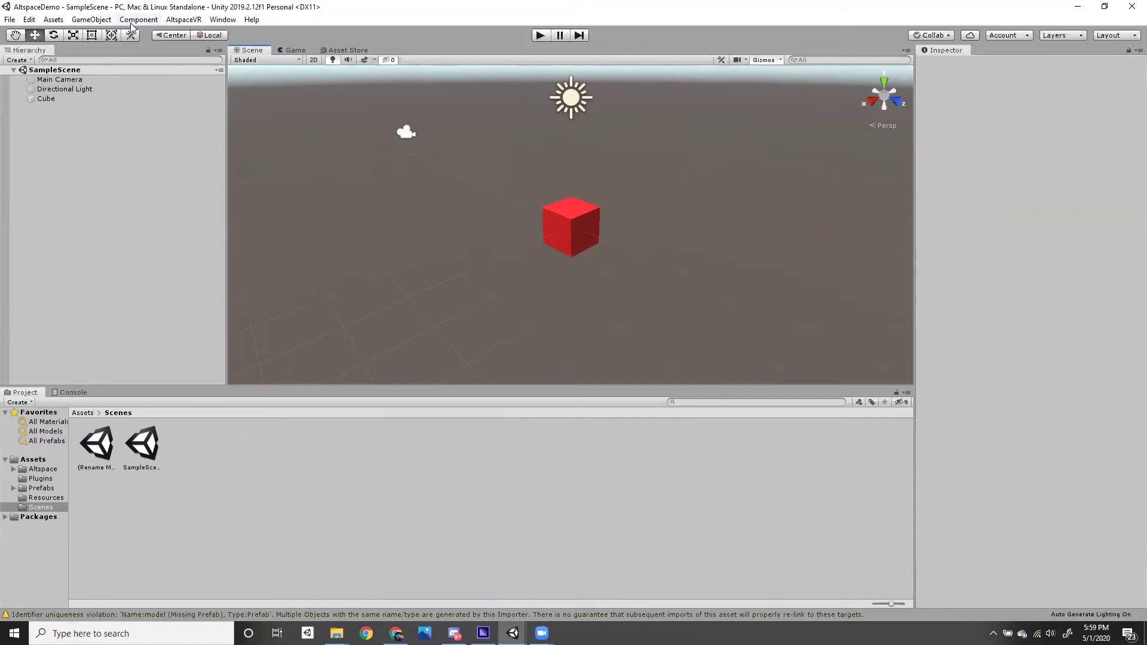
- Open AltspaceVR Build Settings and sign in with the account e-mail and password
left_click(183, 20)
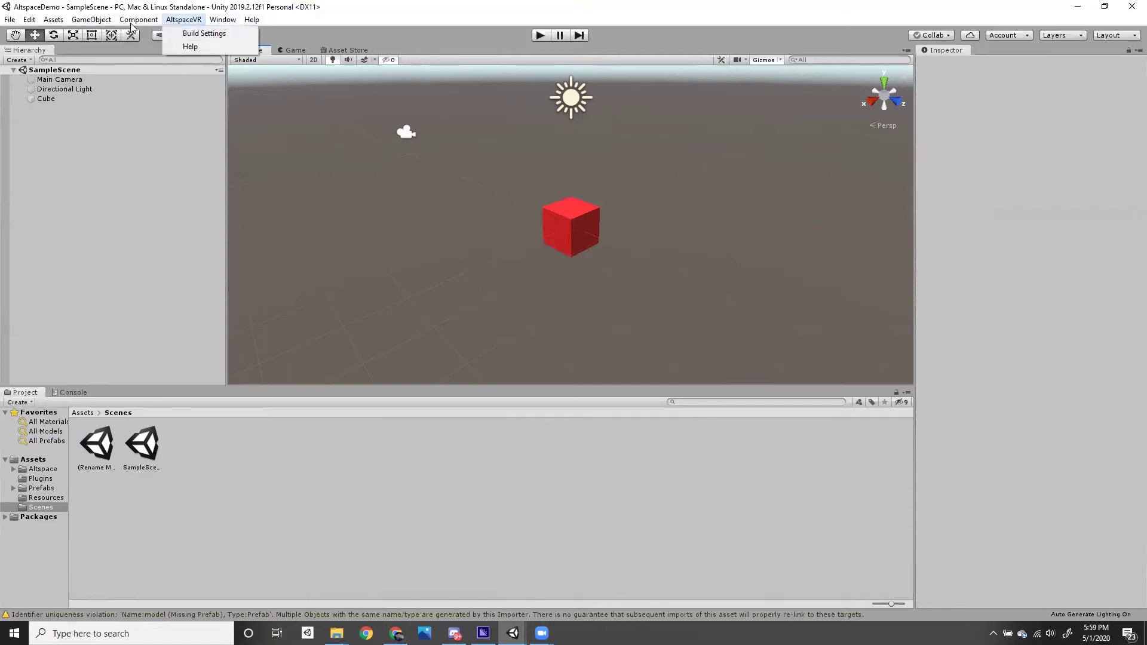
left_click(203, 33)
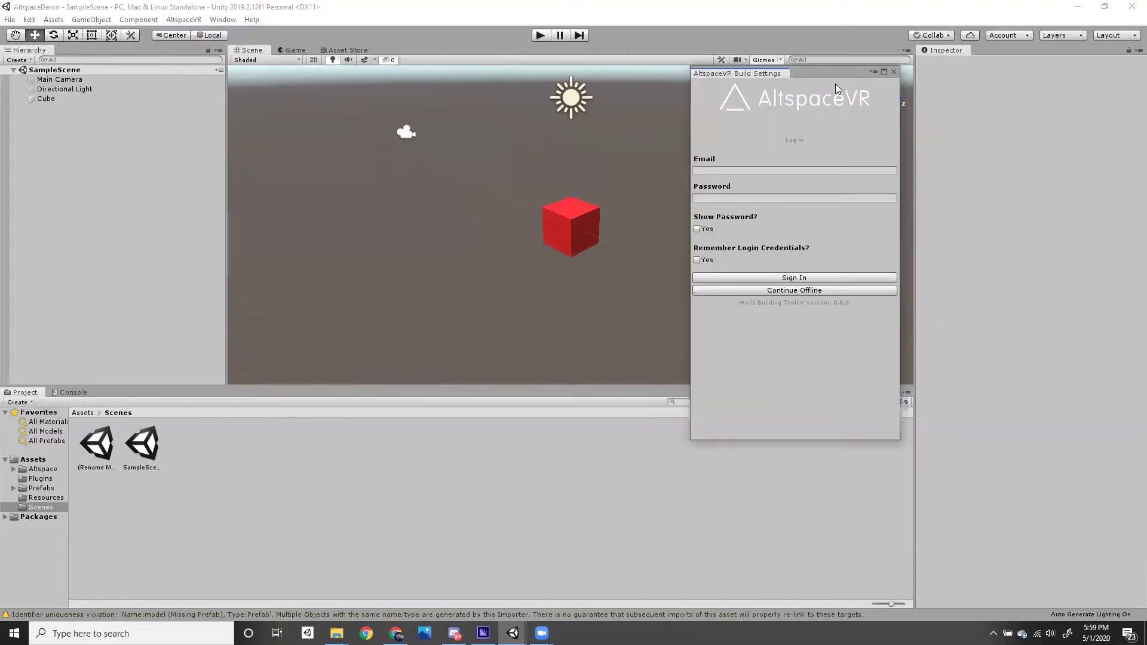
left_click(734, 174)
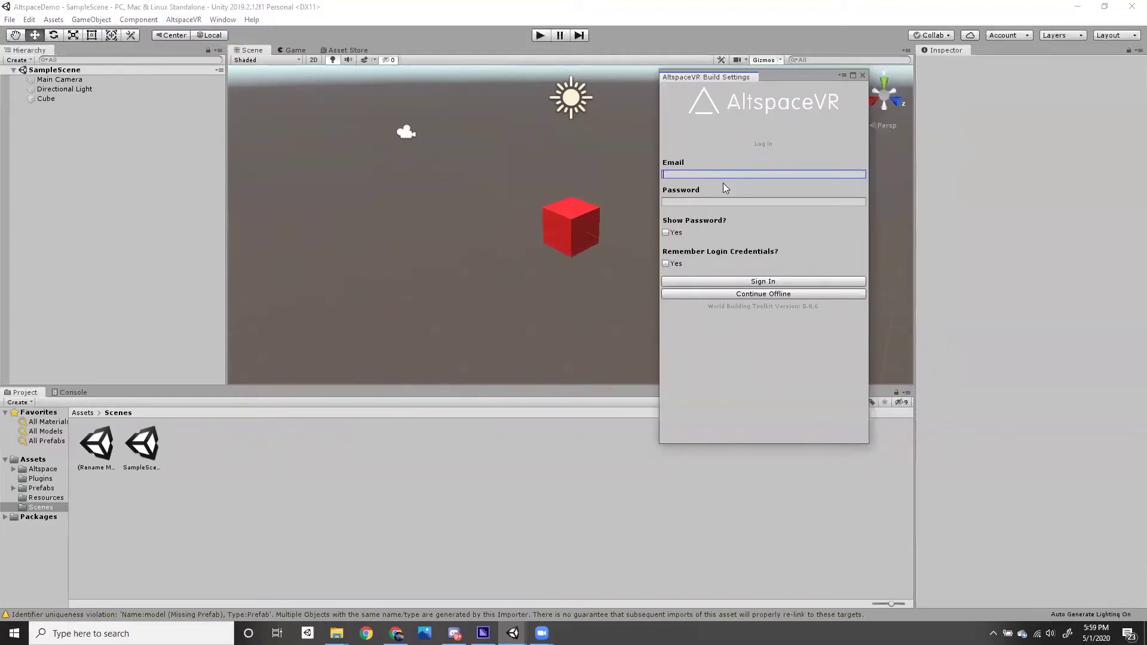
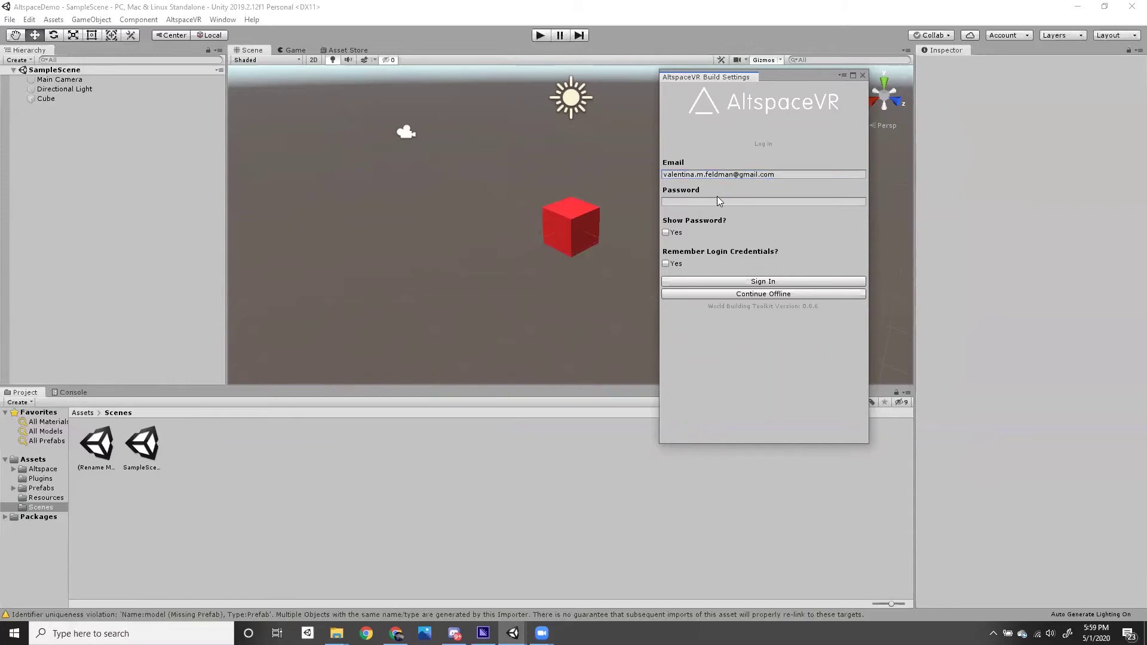
left_click(717, 204)
type("****")
left_click(689, 281)
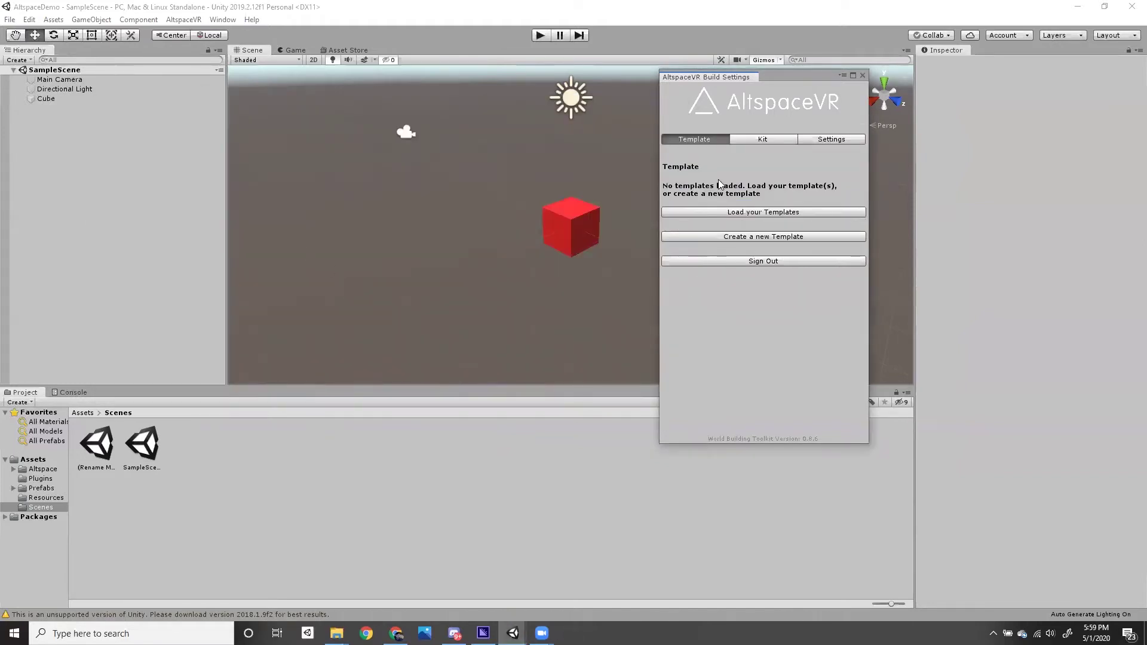
left_click_drag(797, 79, 825, 82)
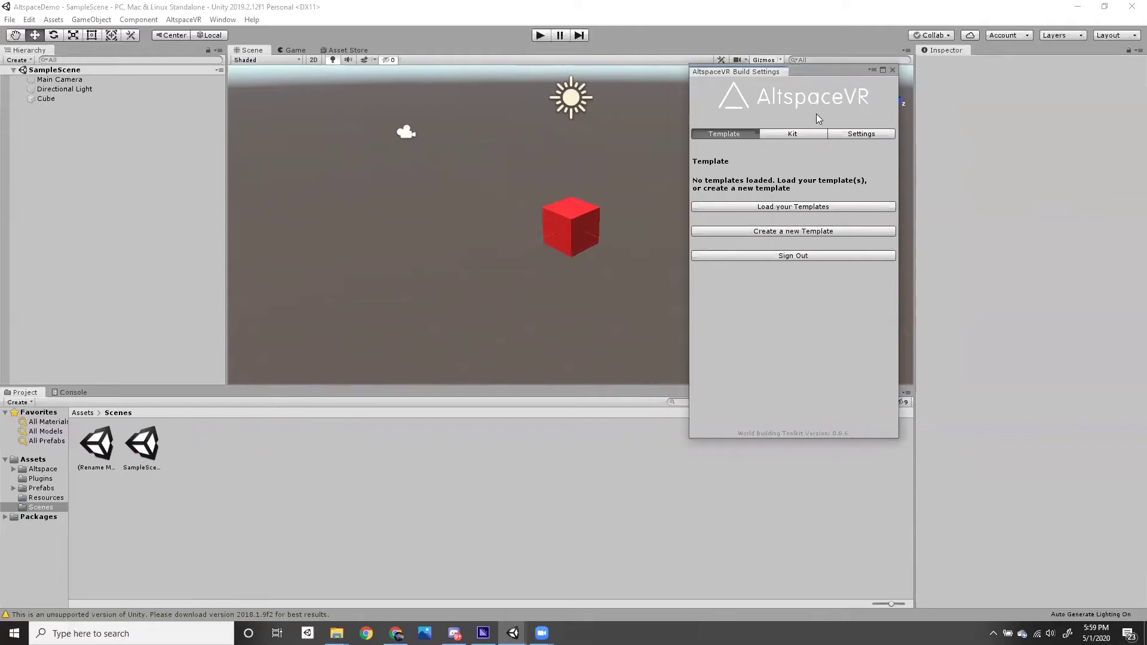
- In the Kit tab, set Kit Folder Name redcube_test and Kit Asset Name redcube
left_click(794, 134)
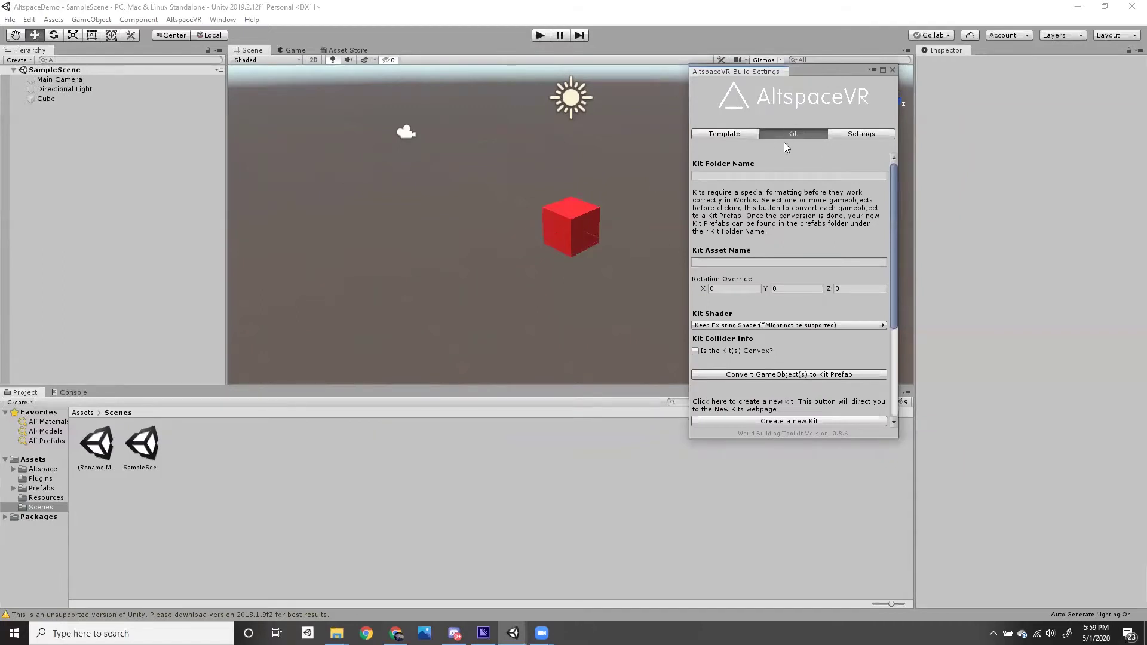
left_click(780, 178)
left_click(88, 413)
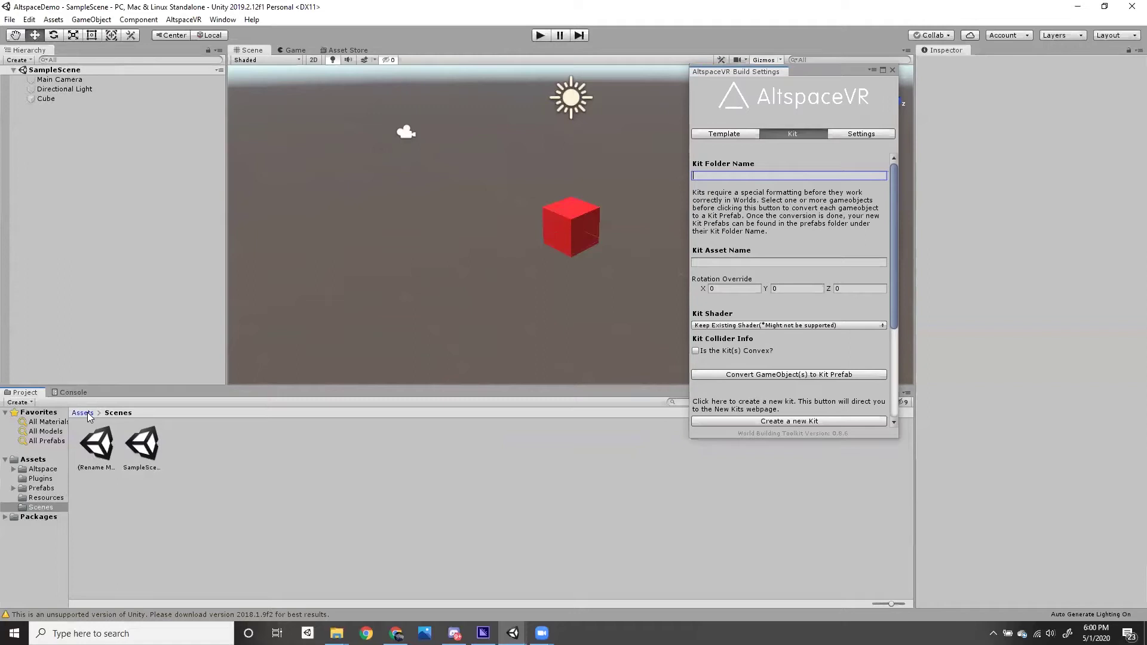
double_click(178, 451)
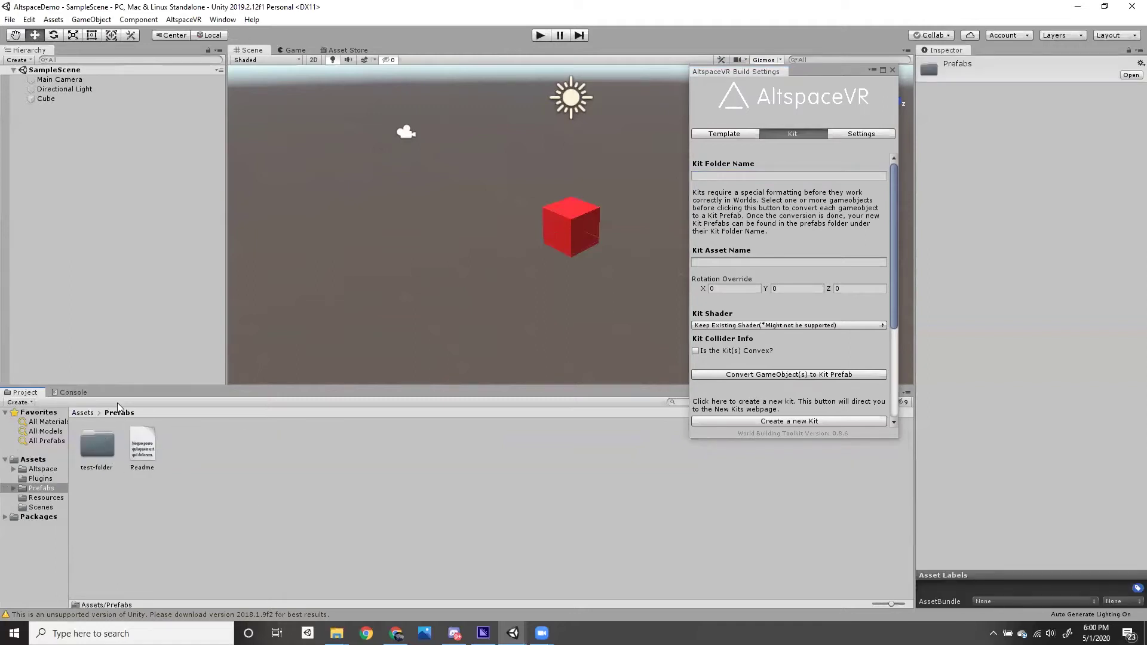
left_click(742, 176)
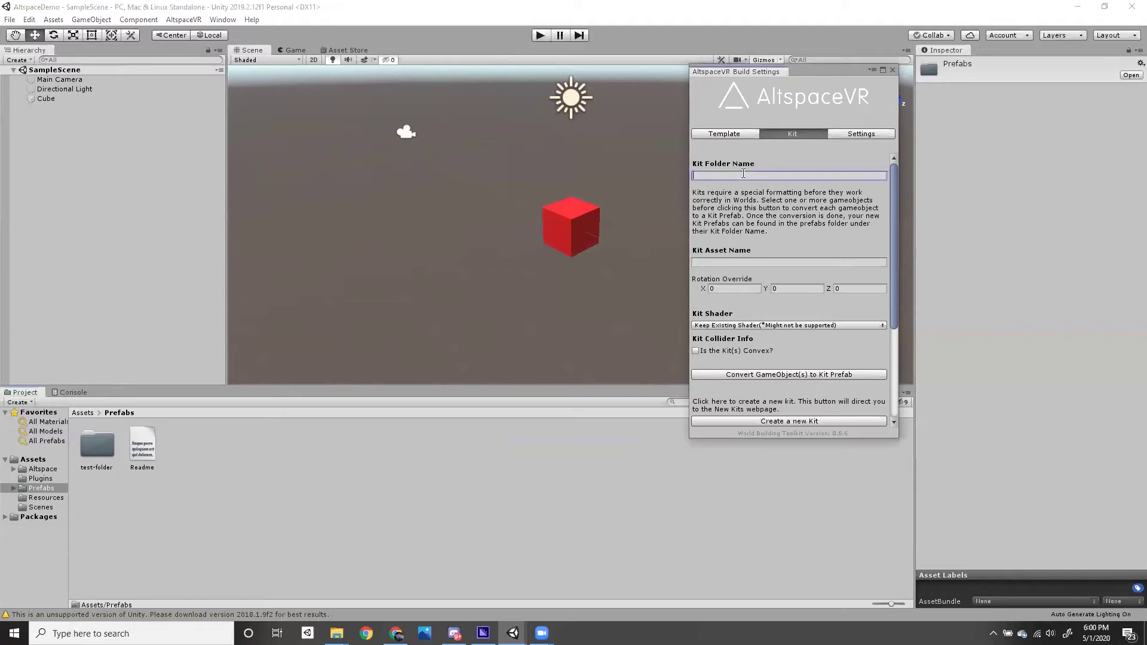
type("redcube_test")
left_click(717, 260)
type("redcube")
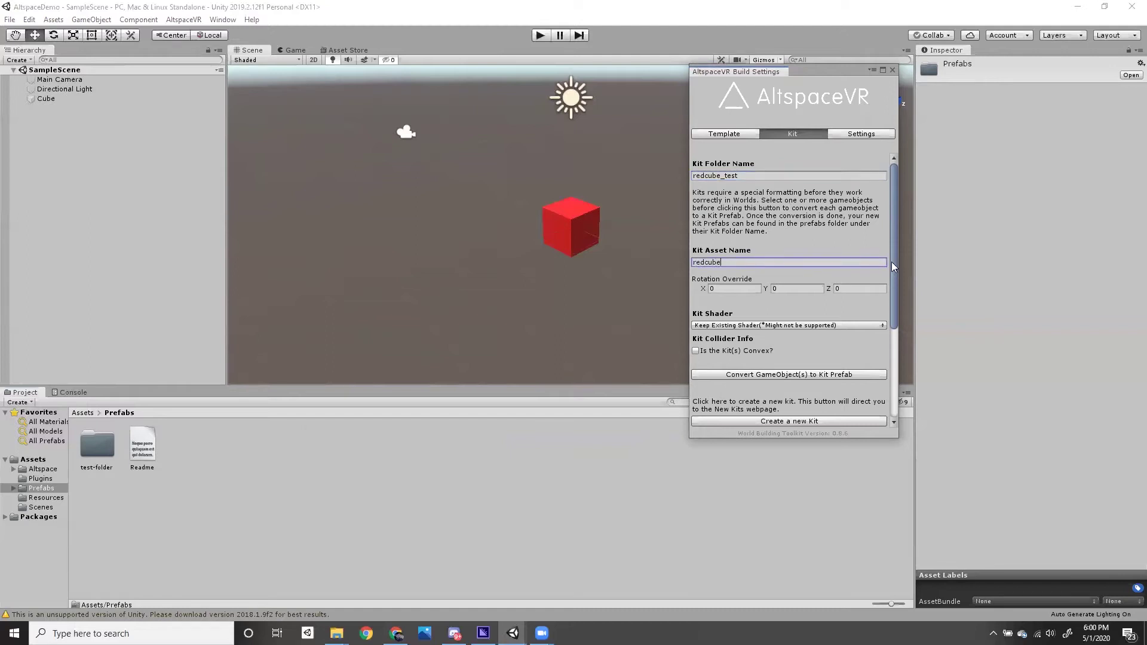
left_click_drag(893, 263, 893, 291)
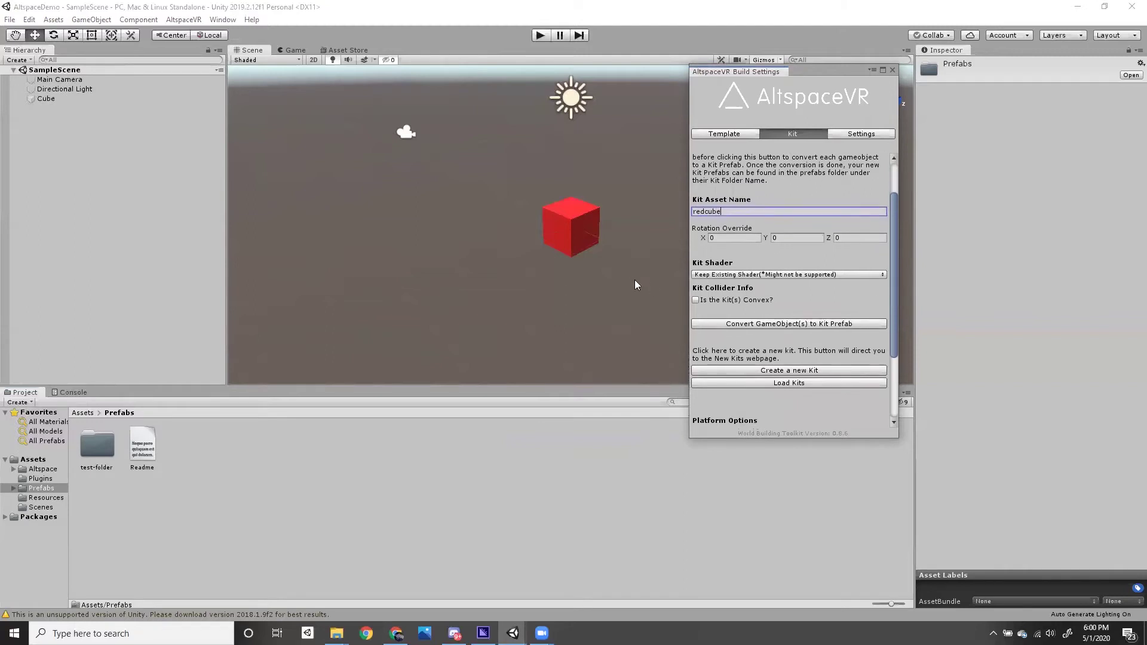
- Convert the selected Cube to a kit prefab and open the new redcube_test folder
left_click(569, 232)
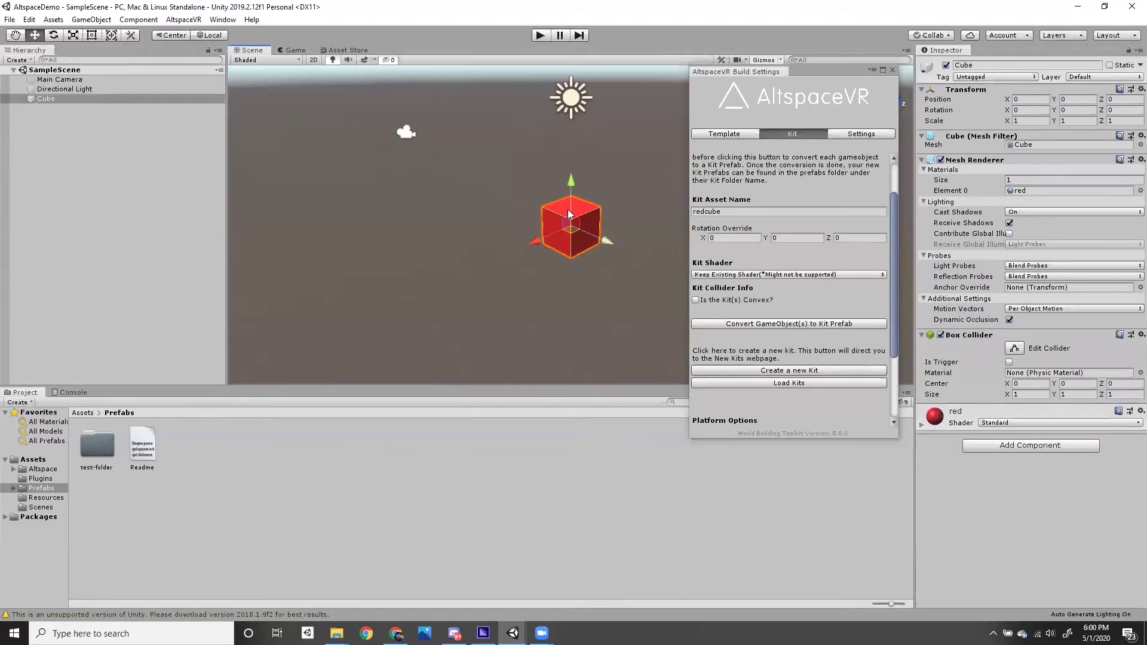
left_click(746, 323)
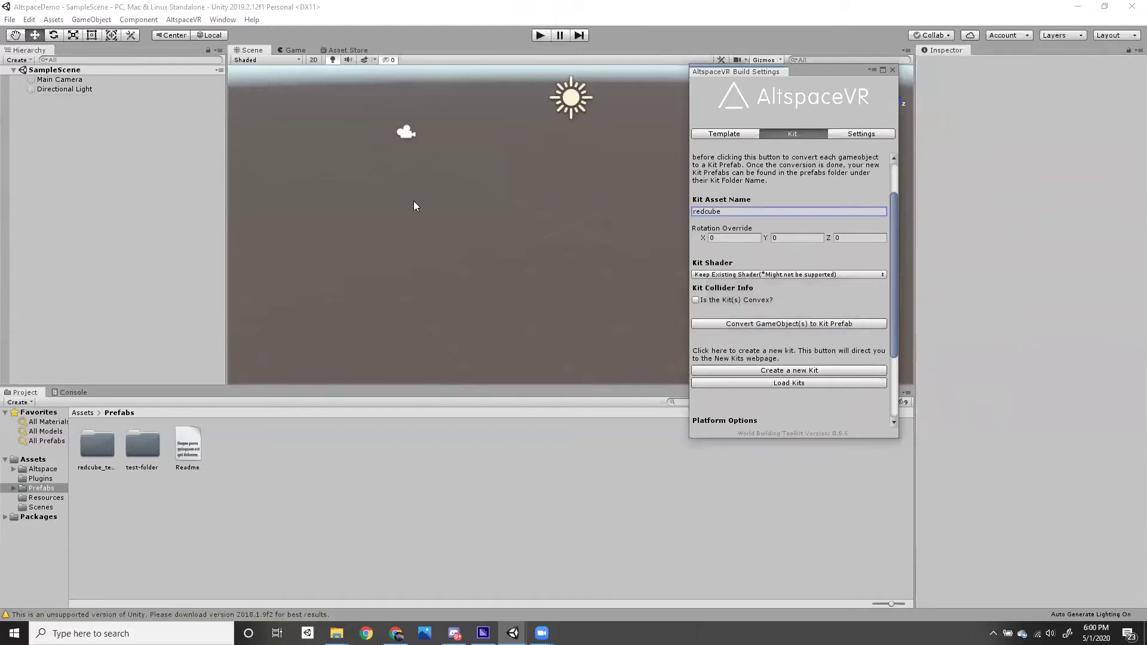
double_click(100, 443)
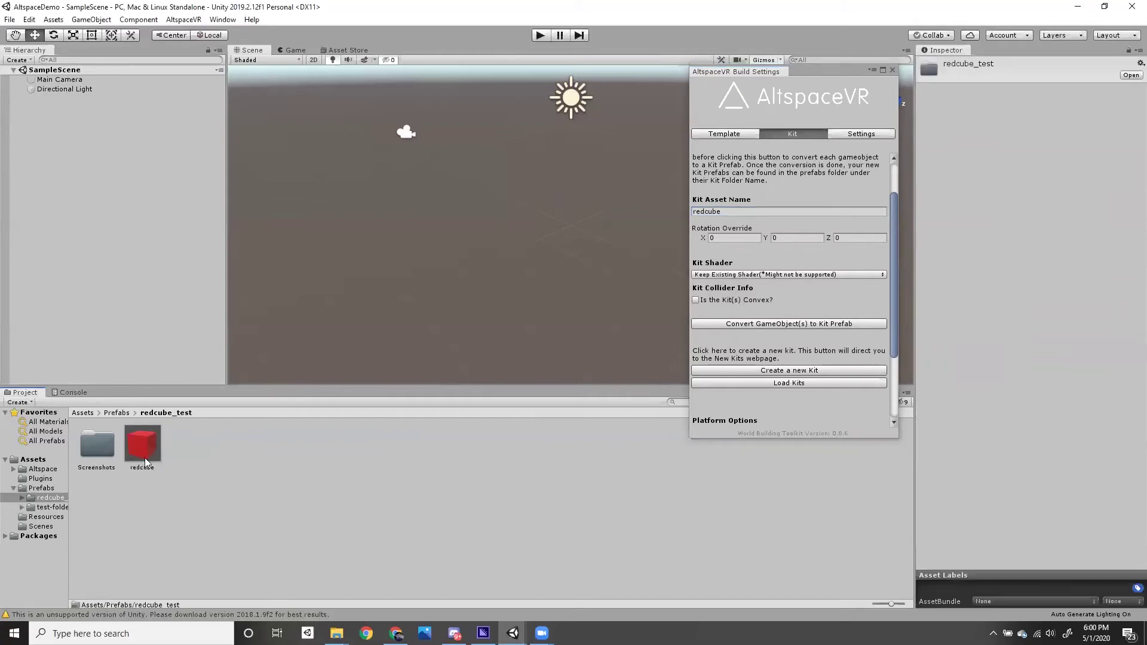
scroll(897, 333, "down", 3)
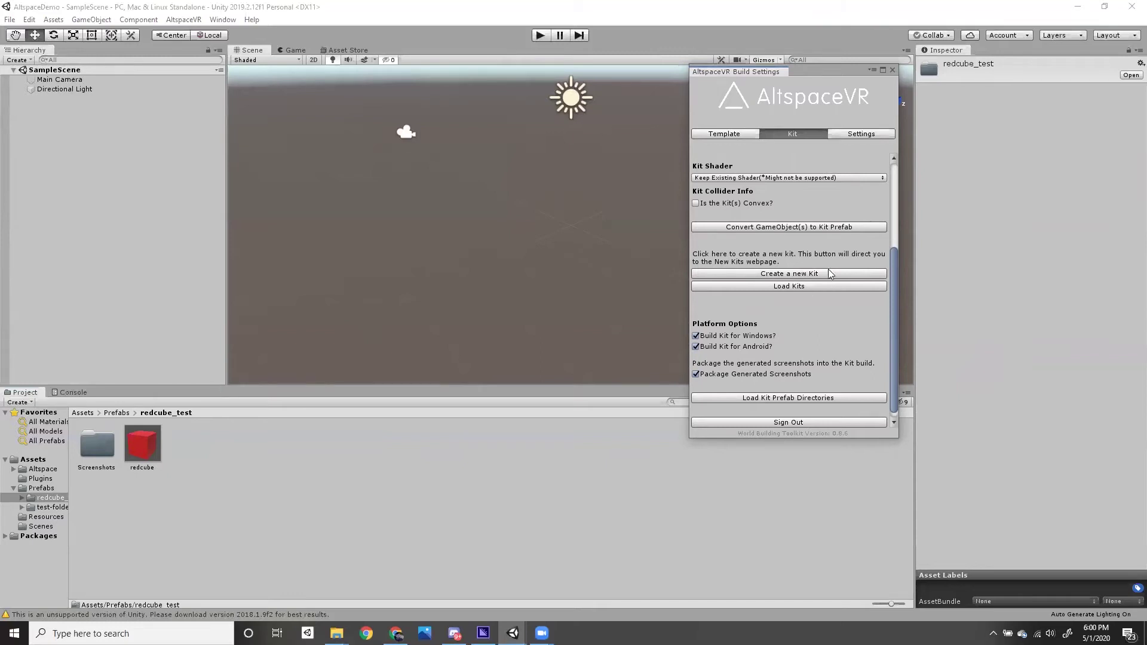
left_click(806, 275)
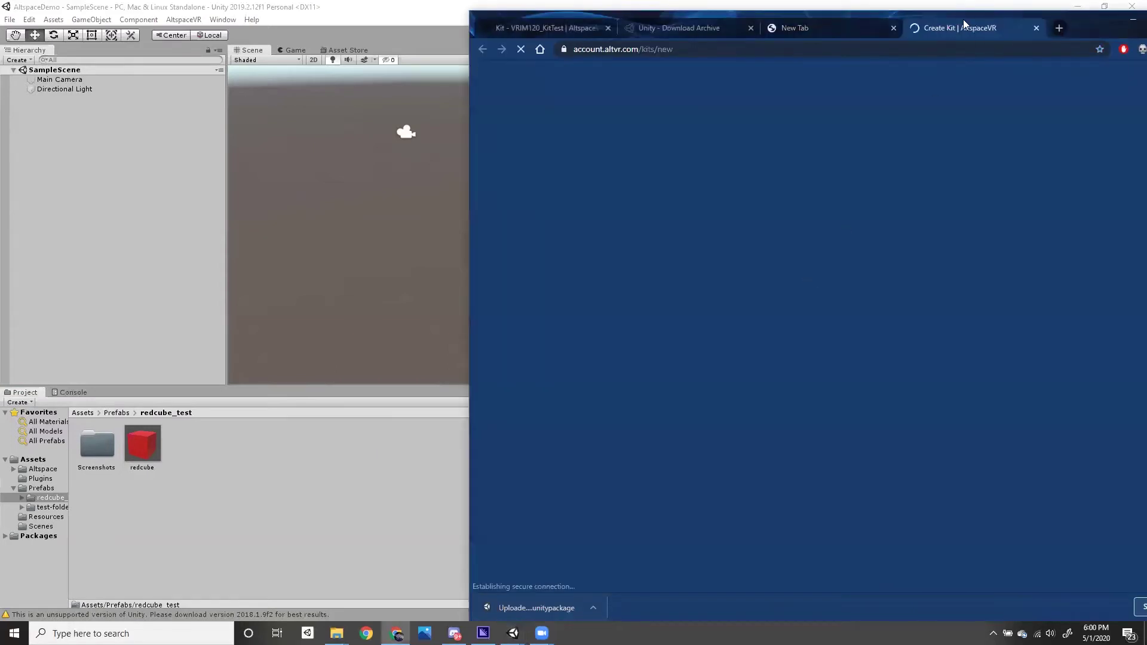
- Create a new AltspaceVR kit named Redcube_kit with the description demo
scroll(657, 329, "down", 2)
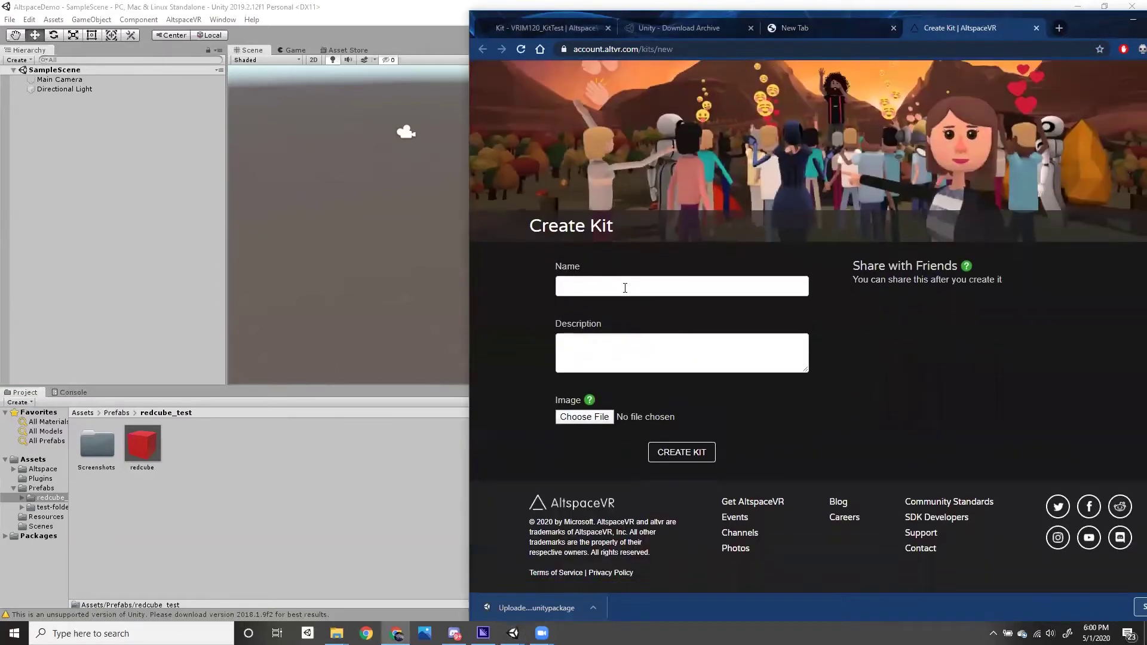
left_click(622, 285)
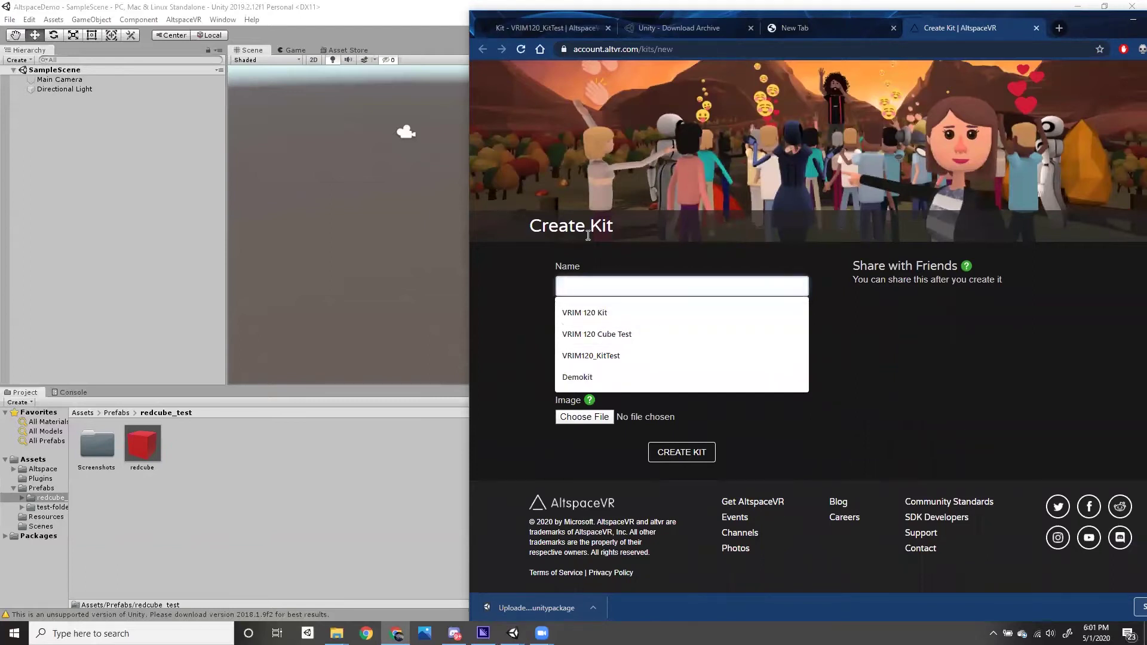
type("Redcube_kit")
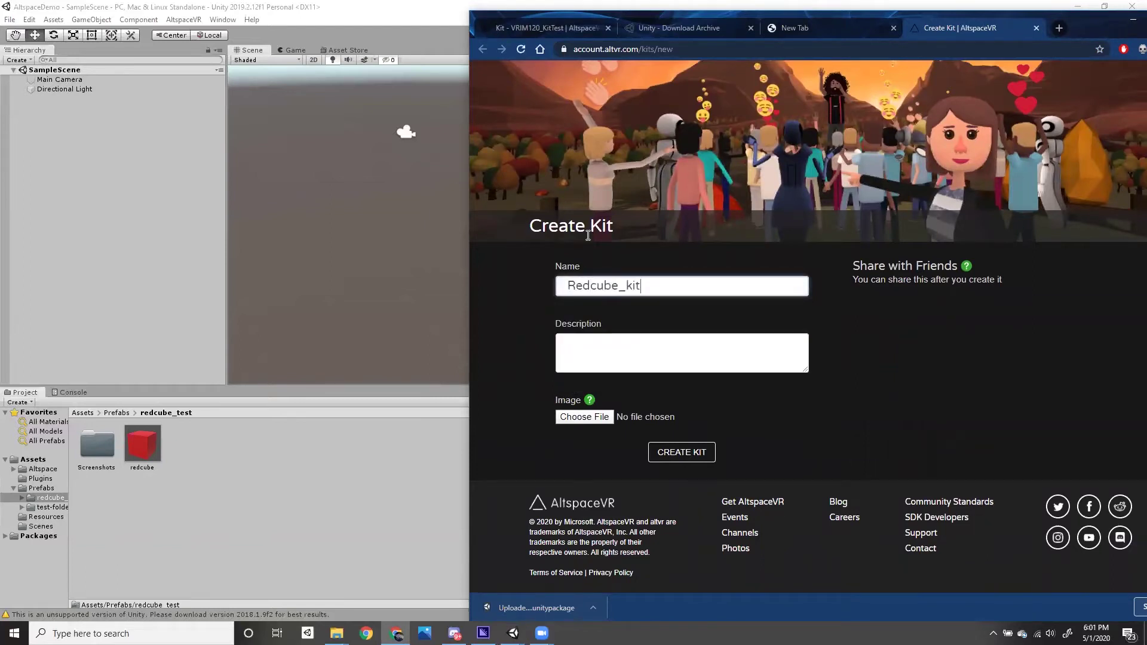
left_click(628, 346)
type("demo")
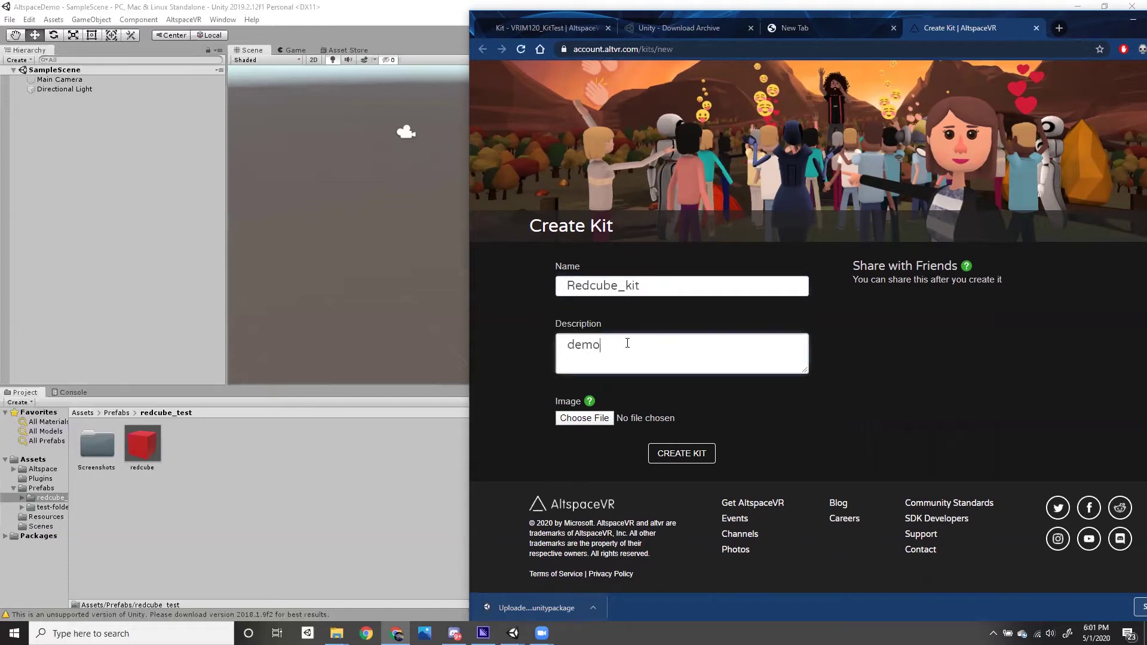
left_click(675, 456)
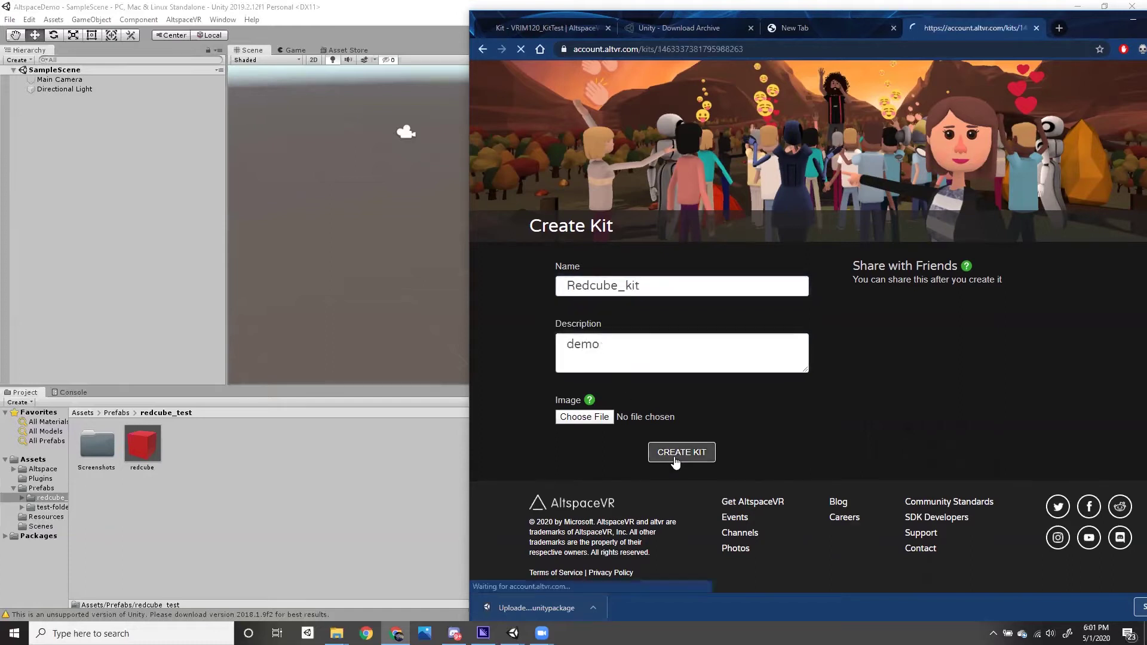
- Return to the Unity editor with its kit build settings in front
scroll(670, 449, "down", 3)
left_click_drag(896, 286, 973, 292)
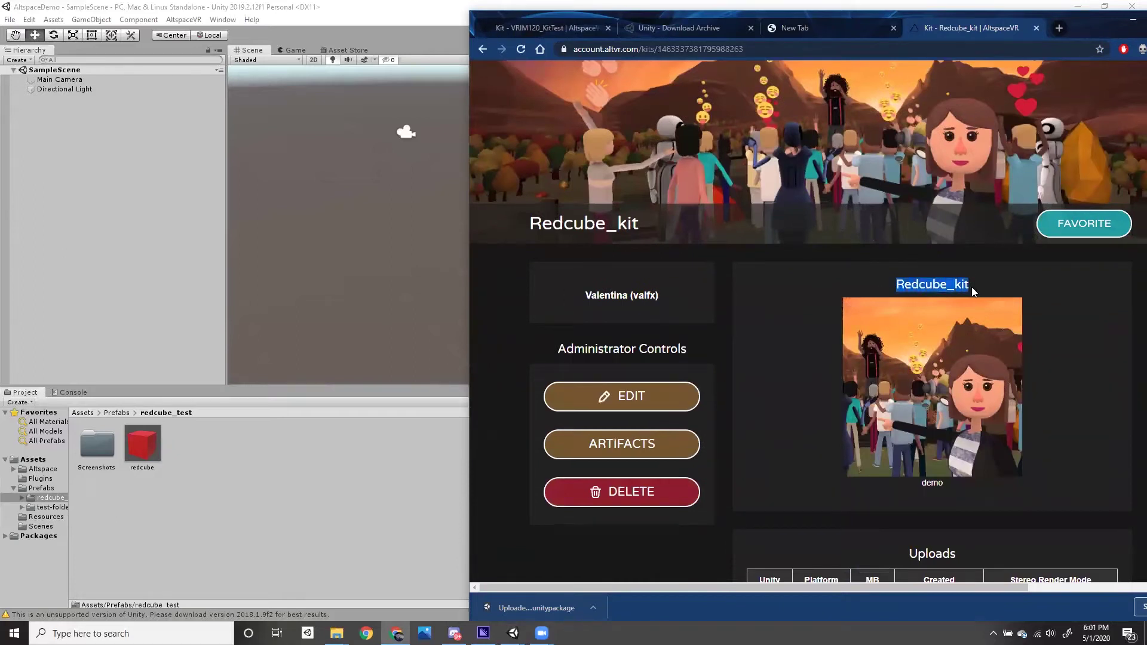
scroll(897, 311, "down", 2)
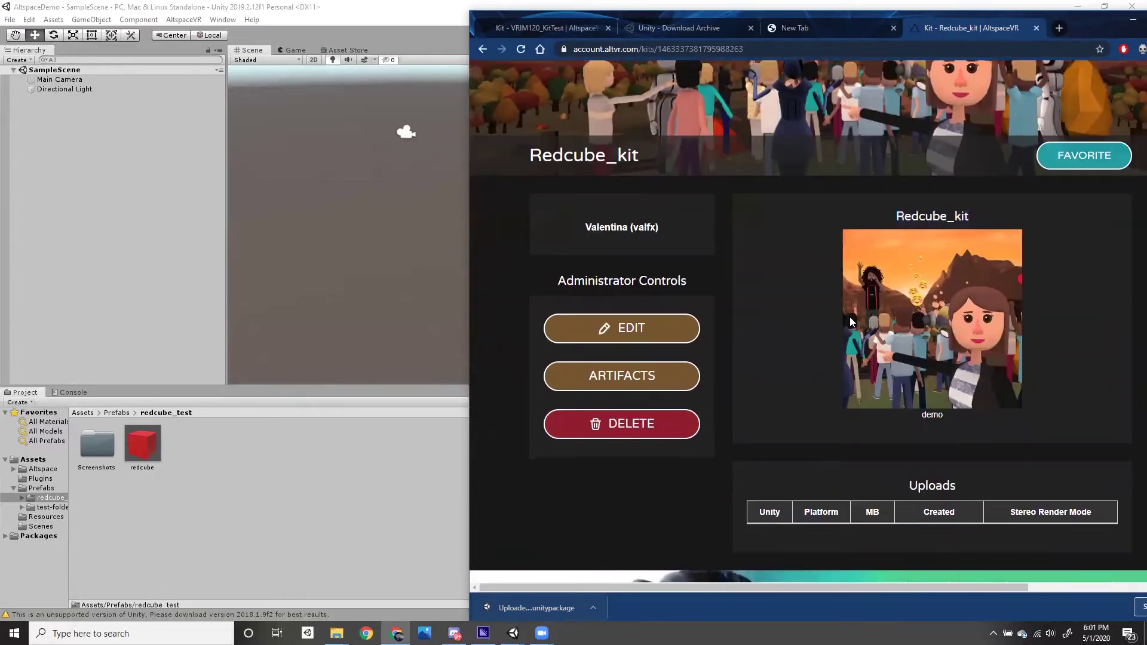
left_click(438, 274)
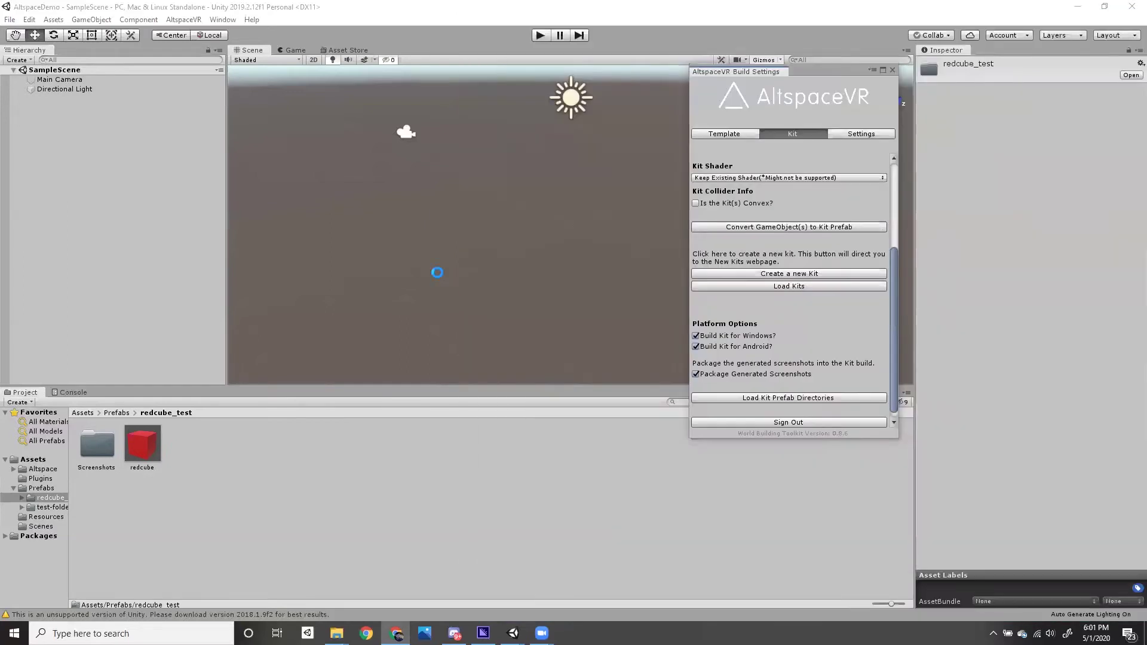
left_click_drag(897, 320, 896, 323)
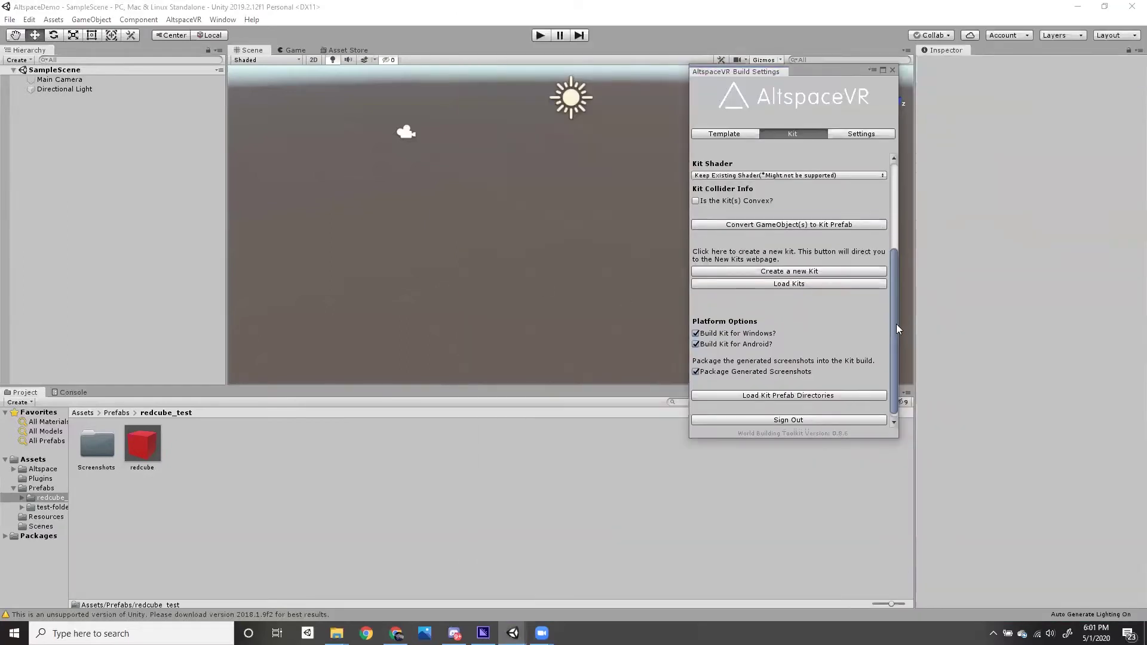
left_click(792, 280)
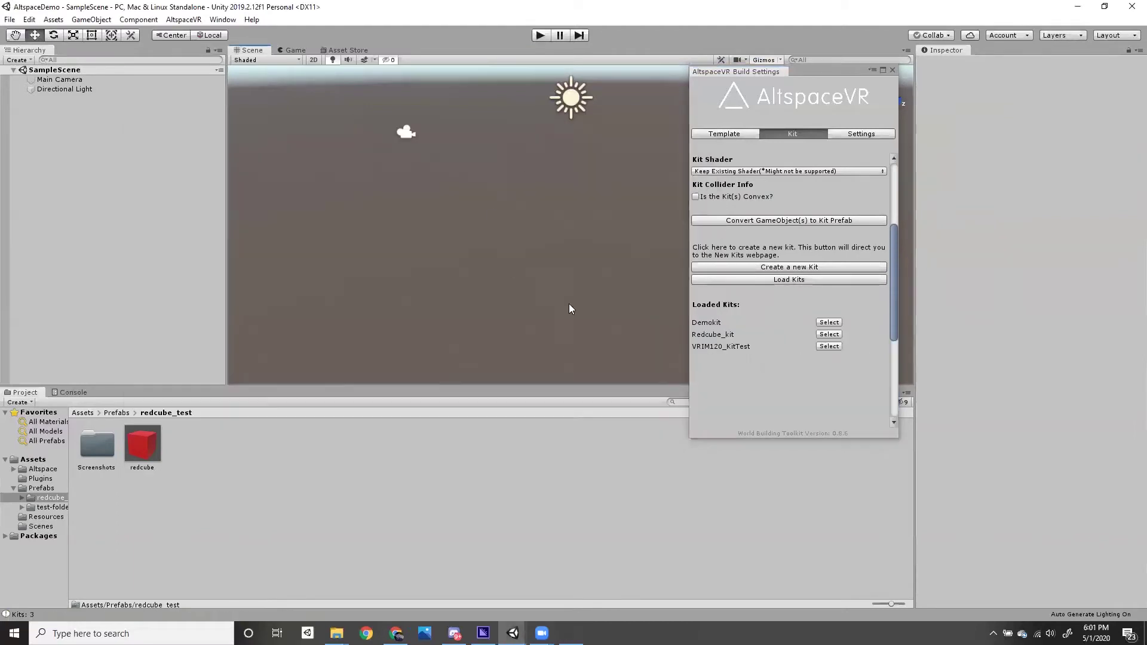
scroll(894, 296, "down", 3)
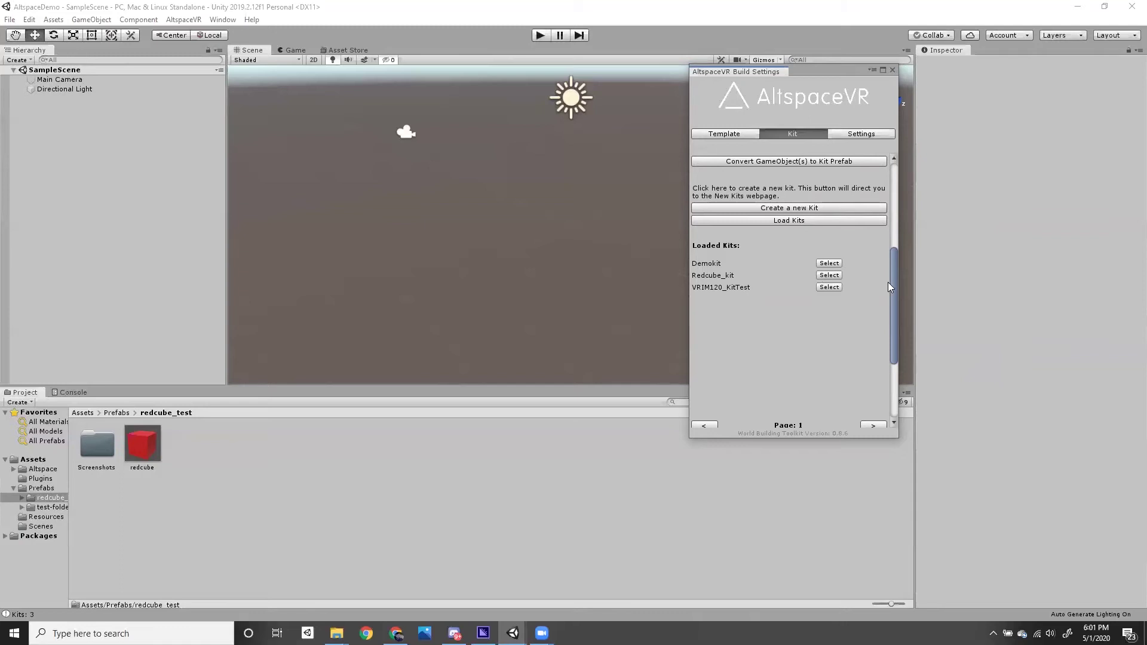
left_click_drag(895, 283, 894, 345)
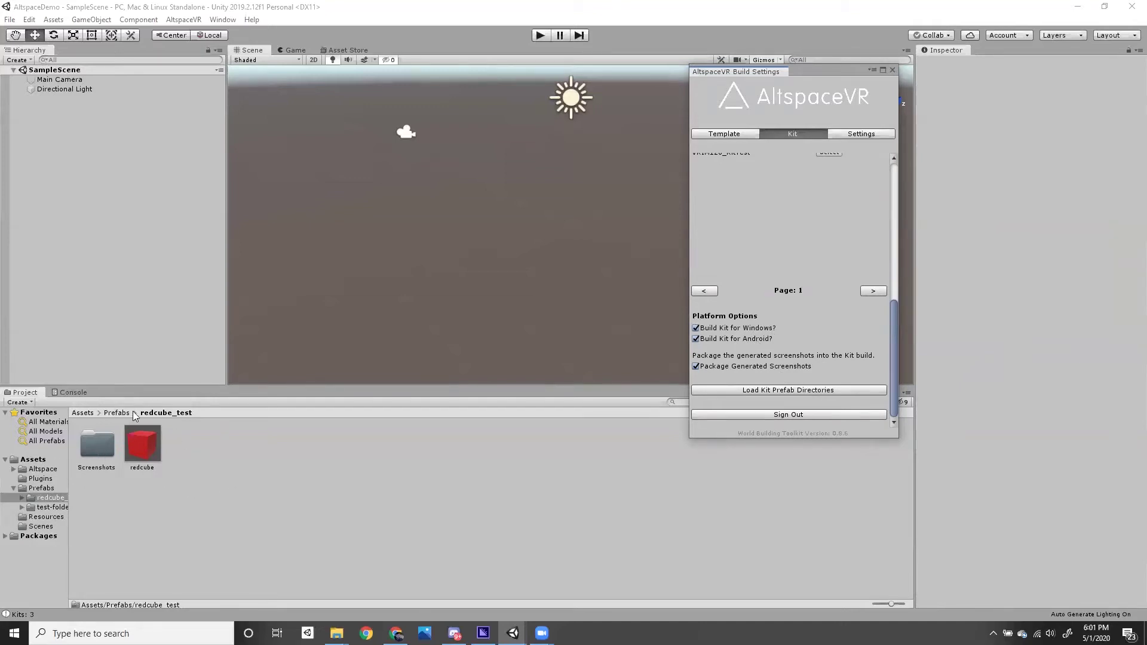
- Load the kit prefab directories and Build & Upload the redcube_test folder to Redcube_kit
left_click(779, 390)
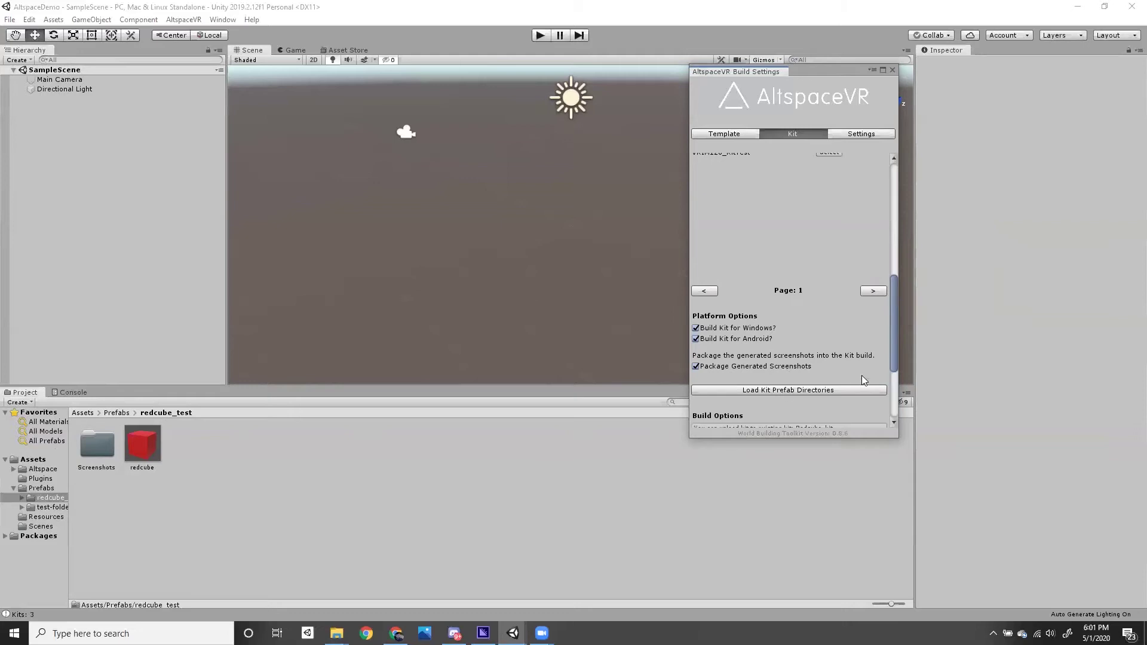
left_click_drag(895, 353, 878, 416)
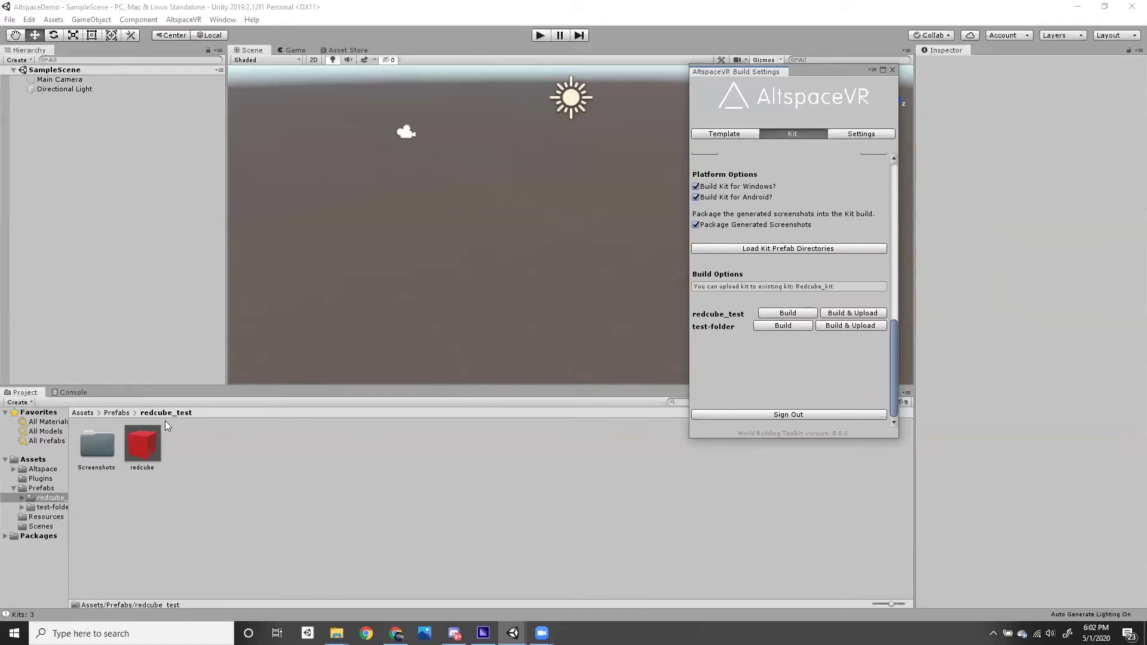
left_click(849, 314)
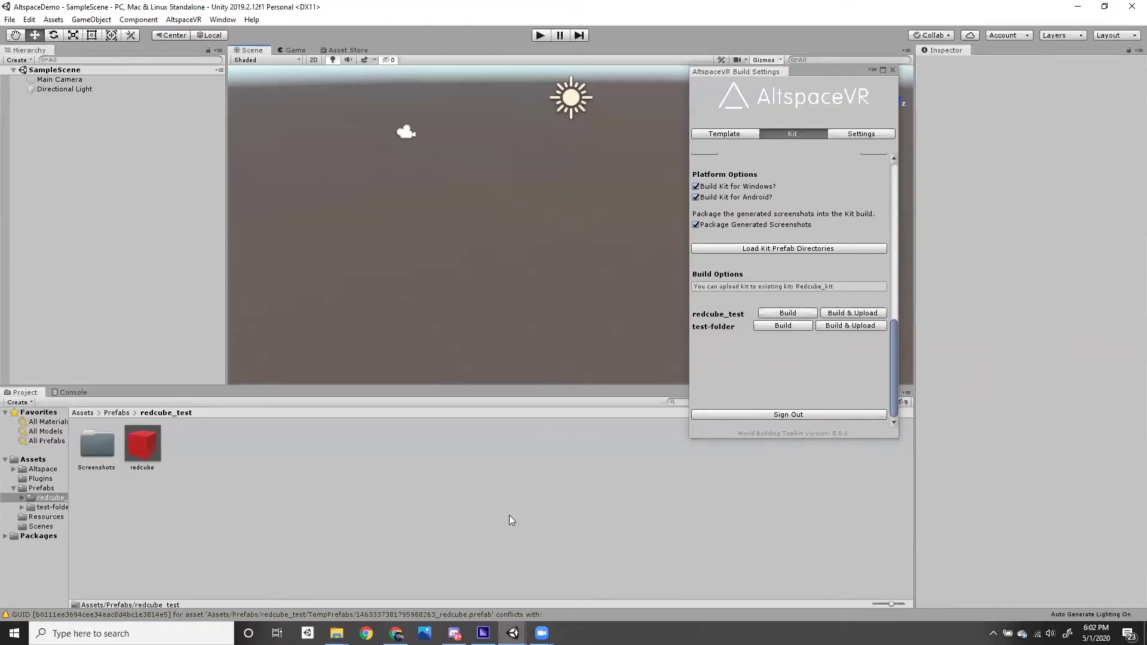
left_click(398, 633)
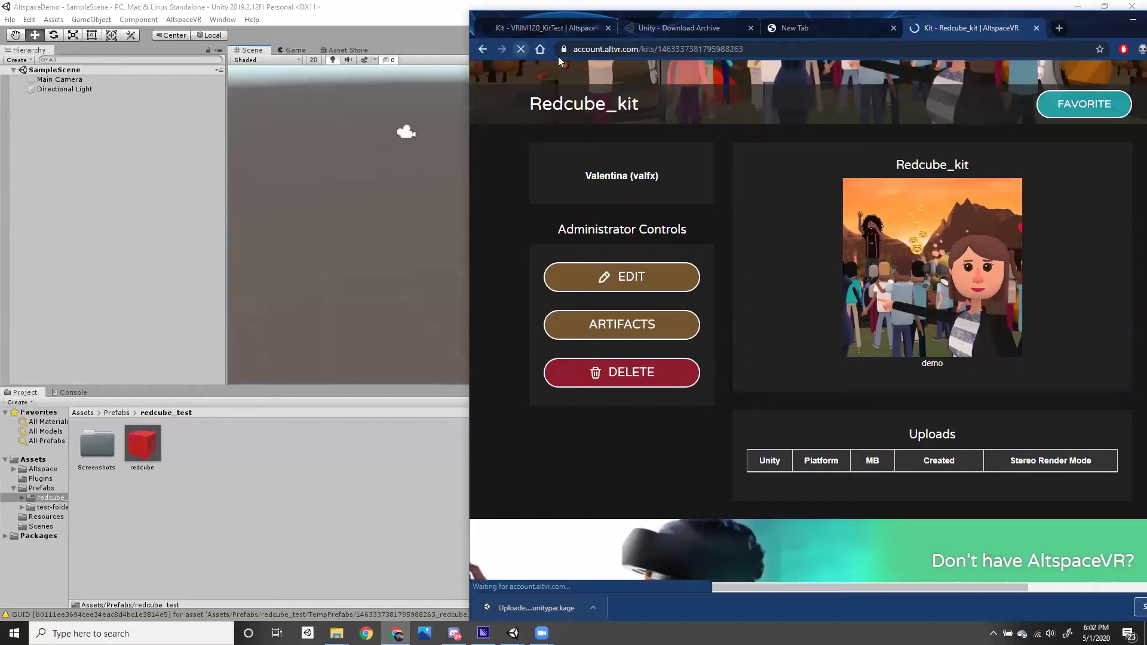
scroll(758, 491, "down", 1)
scroll(759, 478, "down", 4)
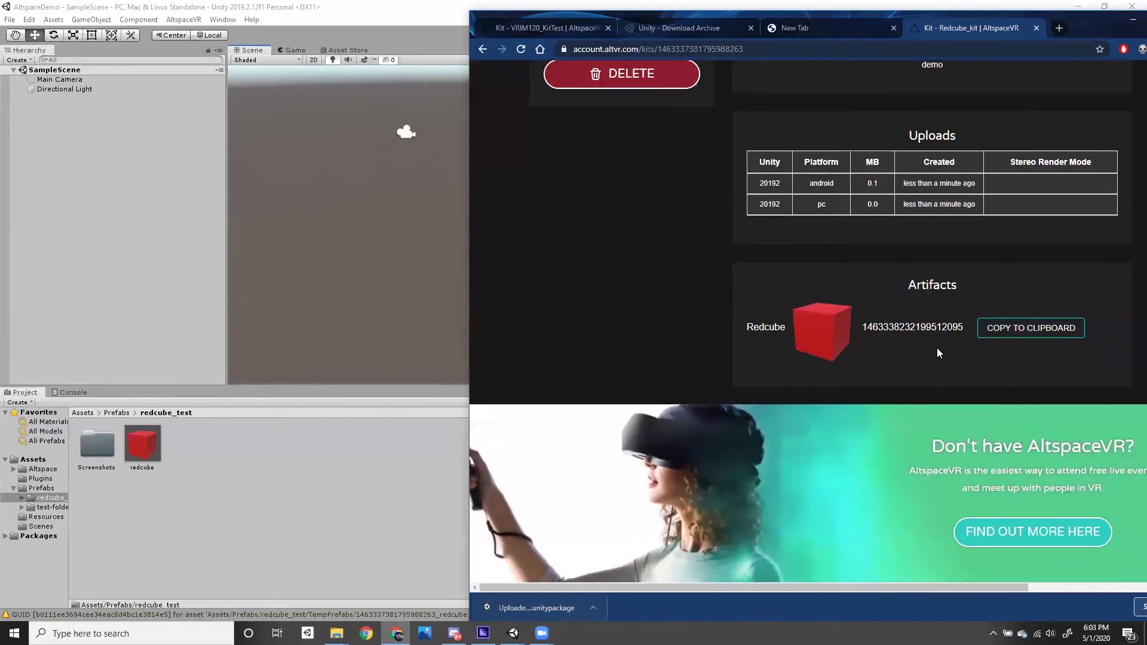
scroll(907, 355, "up", 2)
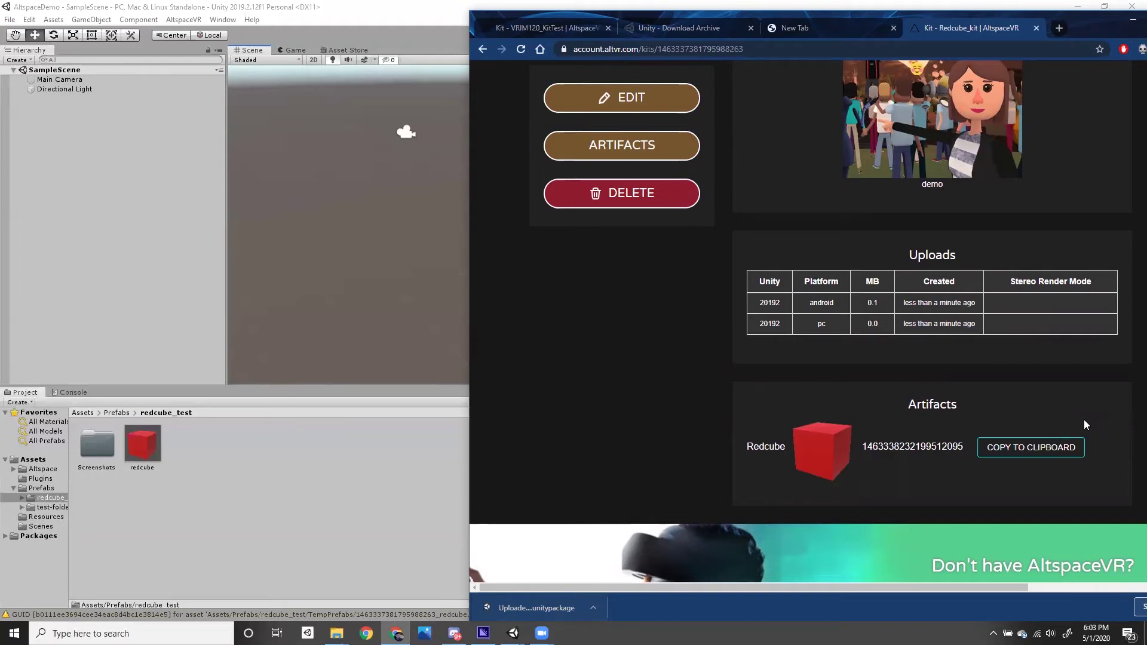
left_click(354, 304)
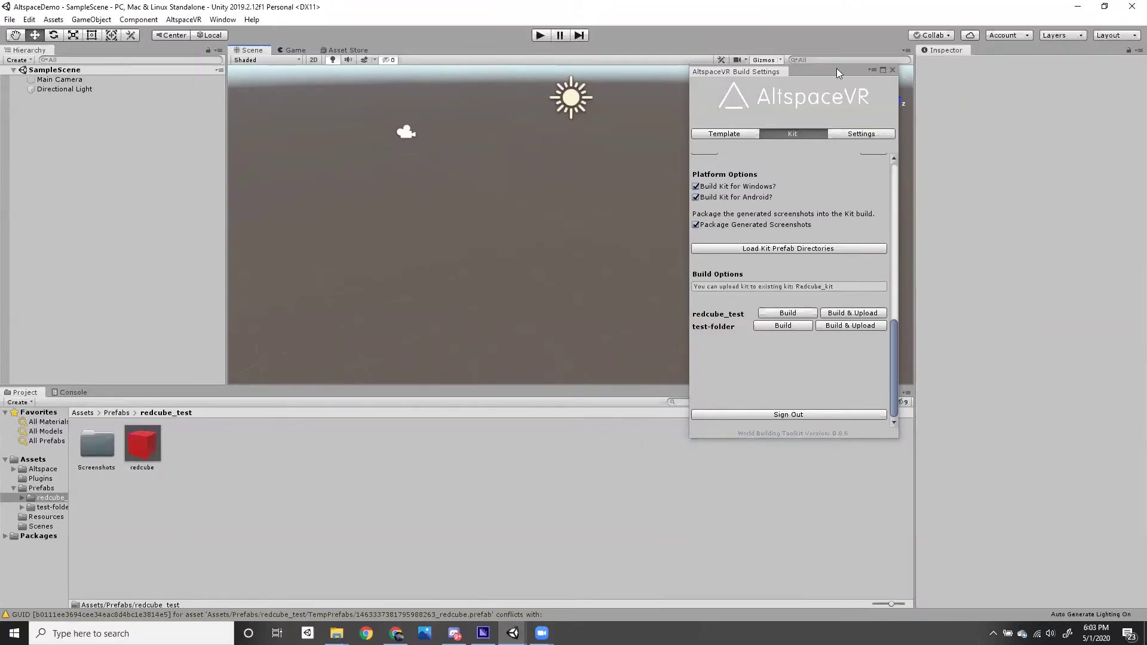
- Switch to the Altspace VR Unity project and open the Kit_import scene from Scenes
left_click(512, 633)
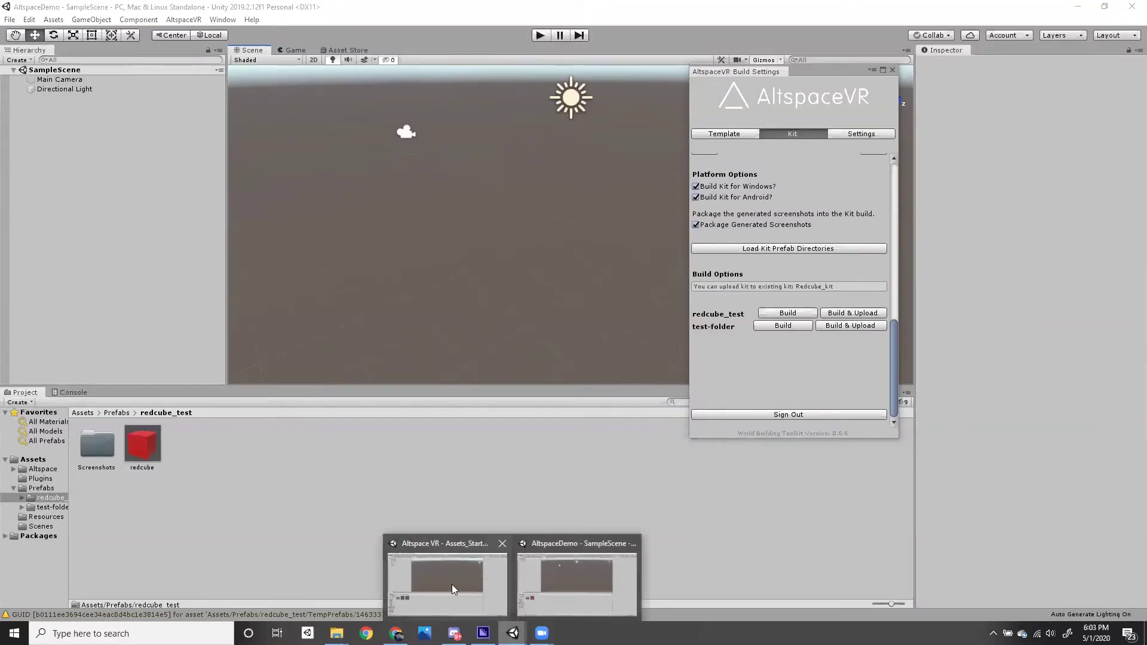
left_click(452, 585)
left_click(41, 555)
double_click(142, 446)
left_click(634, 288)
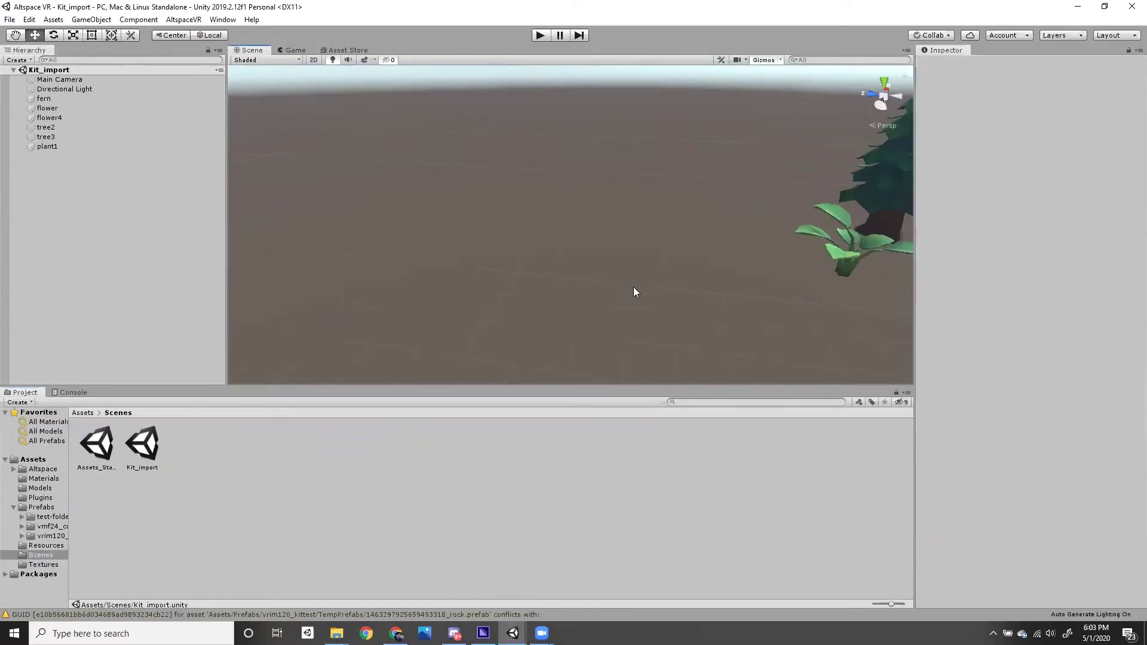
- Frame plant1 in view and delete the fern from the scene
left_click(845, 233)
key("f")
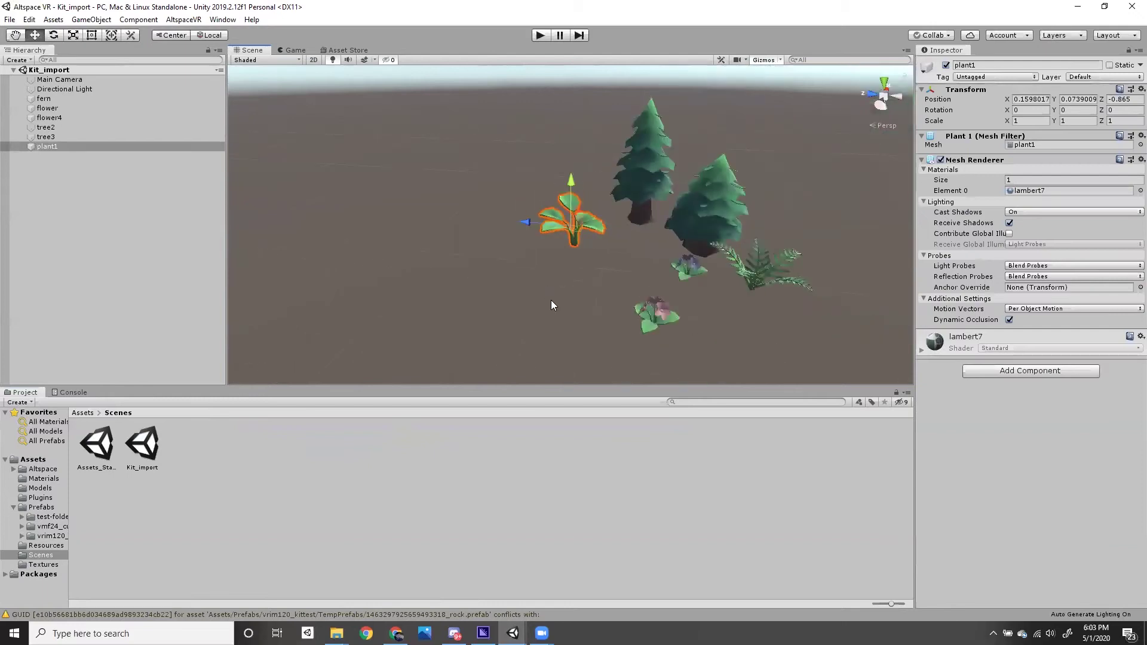
left_click(752, 280)
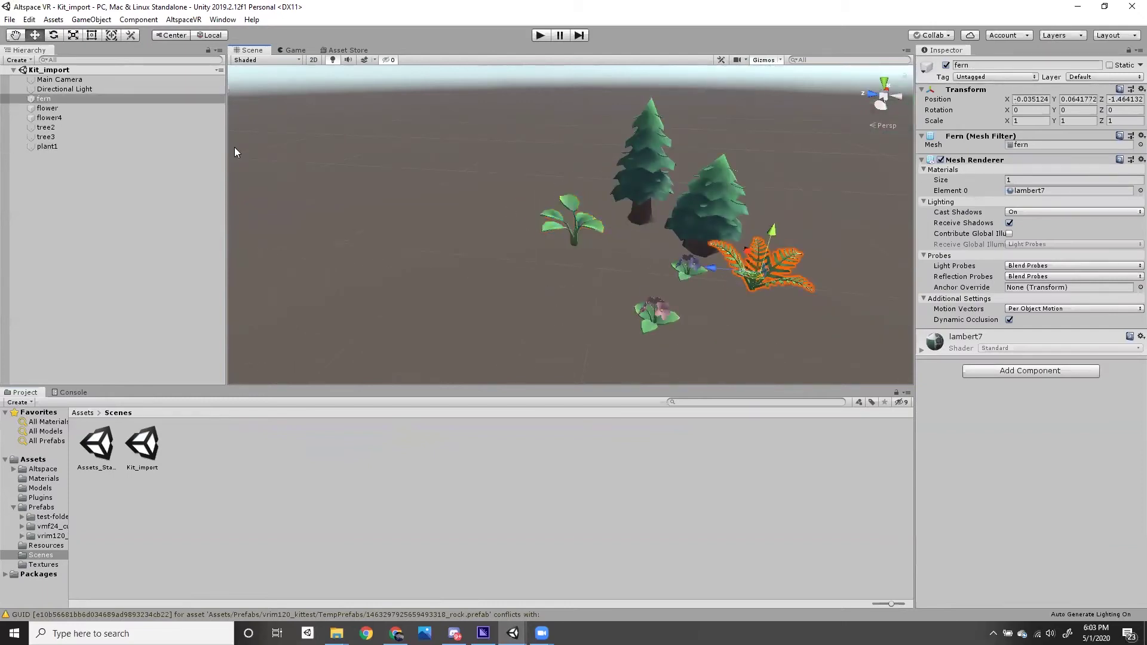
right_click(64, 99)
left_click(96, 163)
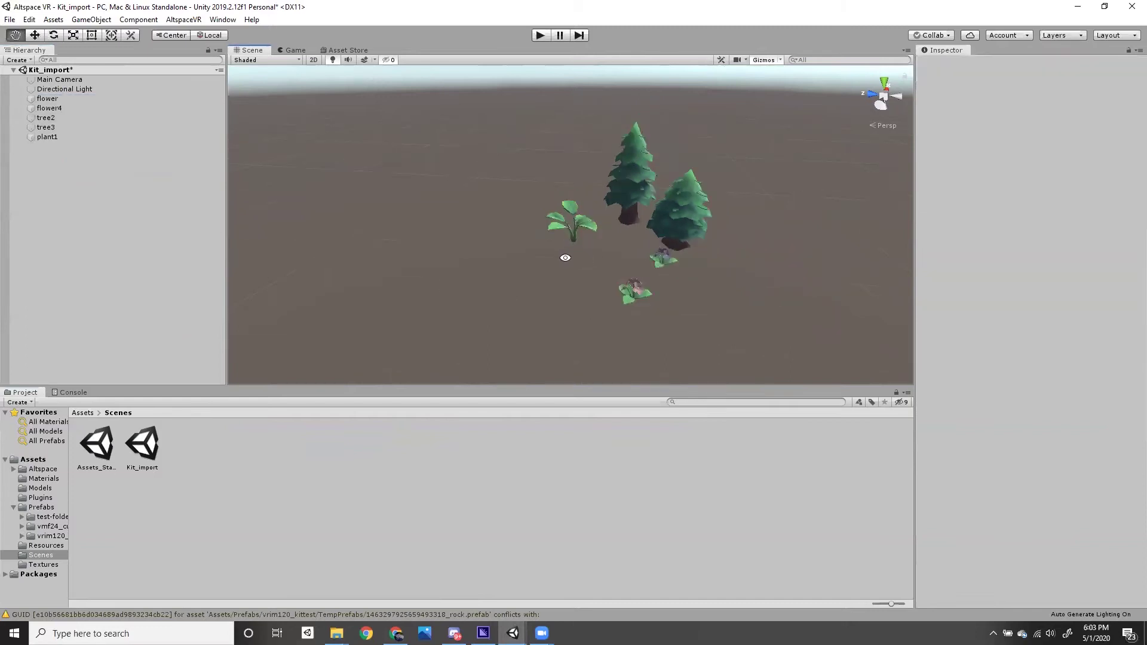
- Inspect the plants from new angles, picking out plant1, the trees and the flowers
left_click_drag(561, 248, 607, 340, "alt")
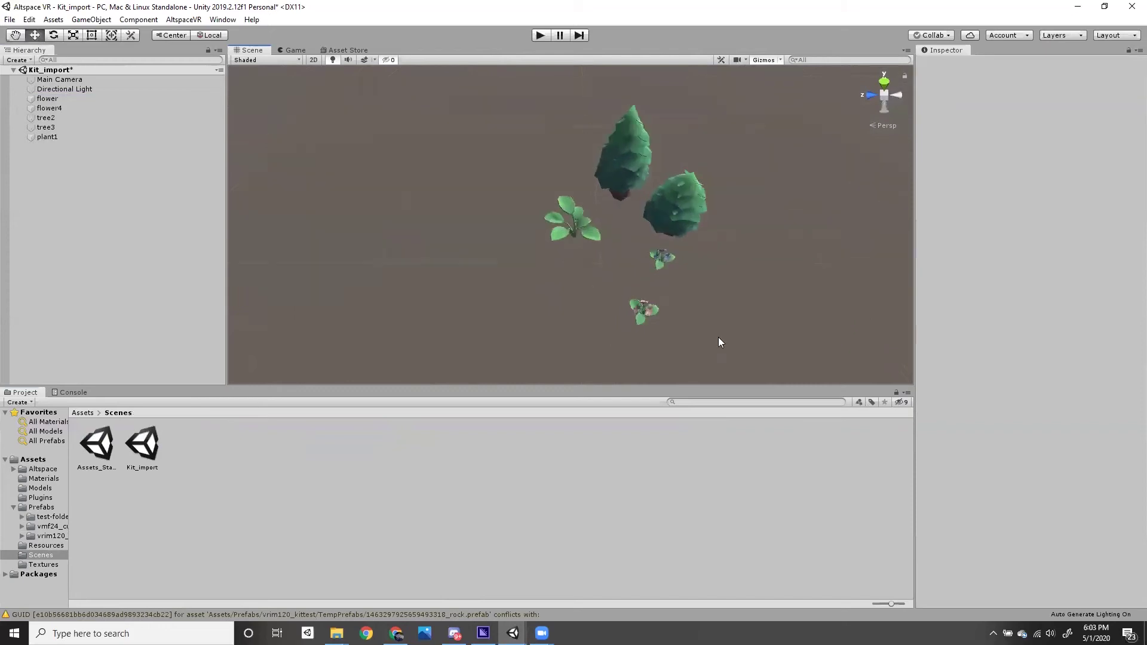
left_click_drag(791, 312, 376, 167, "alt")
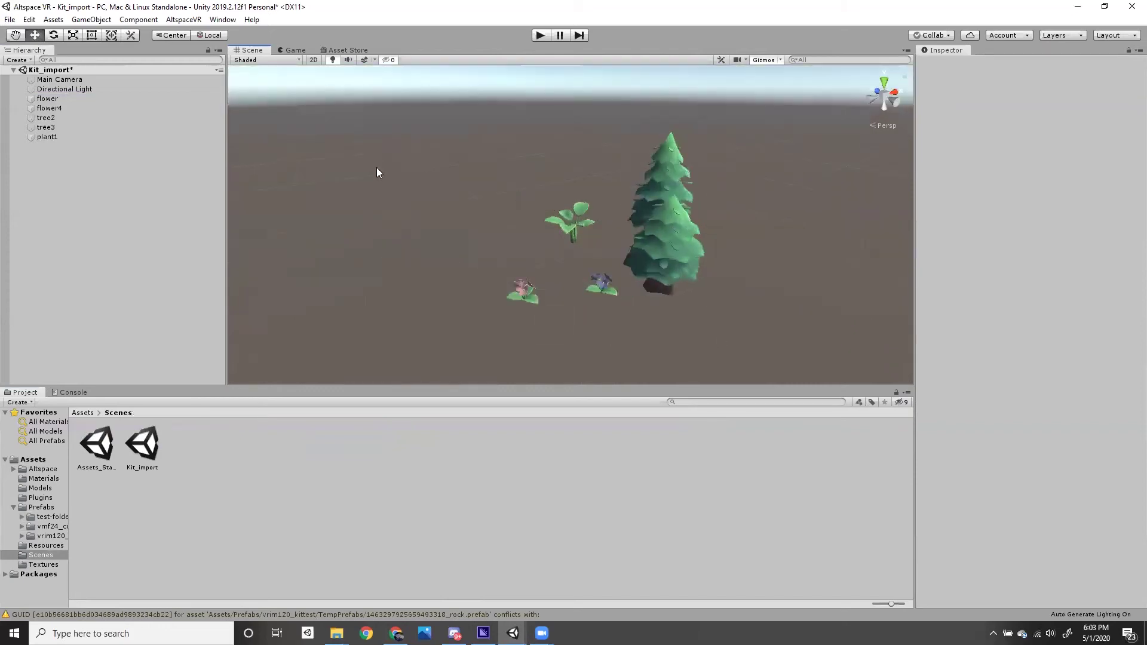
left_click(571, 225)
left_click(652, 227)
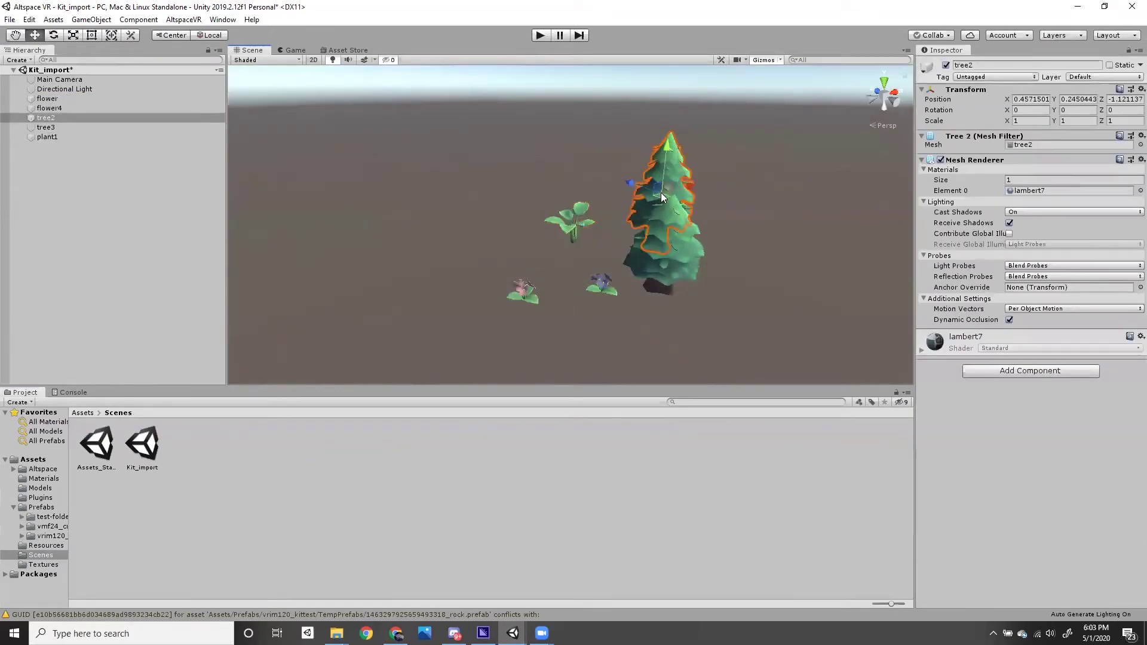
left_click(653, 273)
left_click(607, 290)
left_click(516, 294)
left_click_drag(516, 295, 664, 194, "alt")
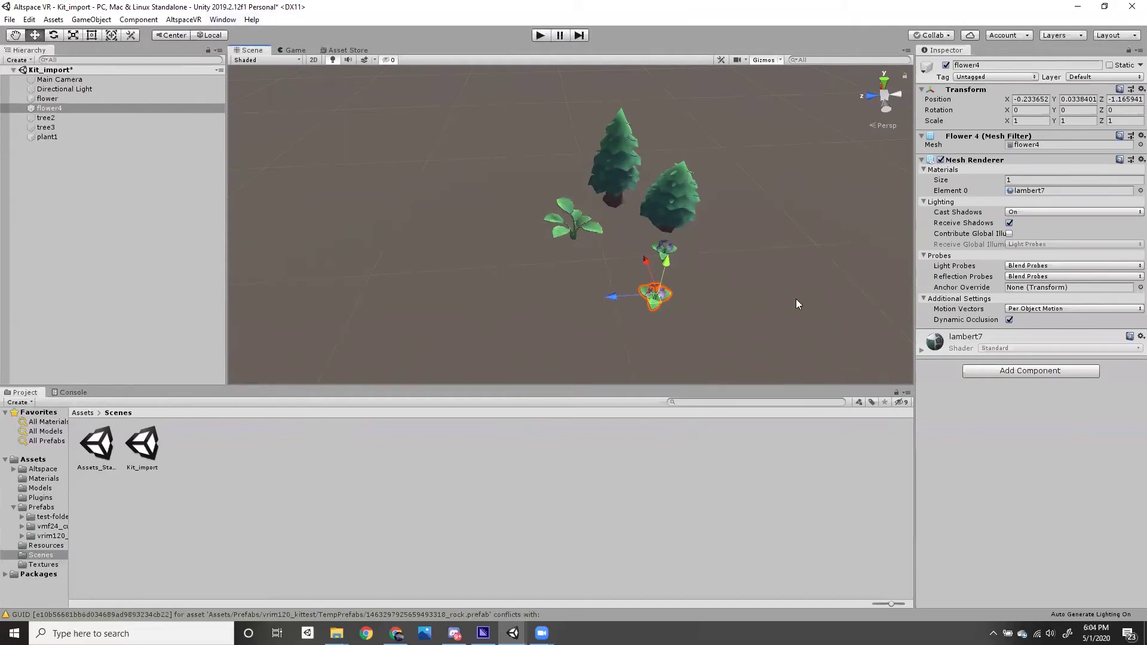
middle_click_drag(784, 278, 734, 304)
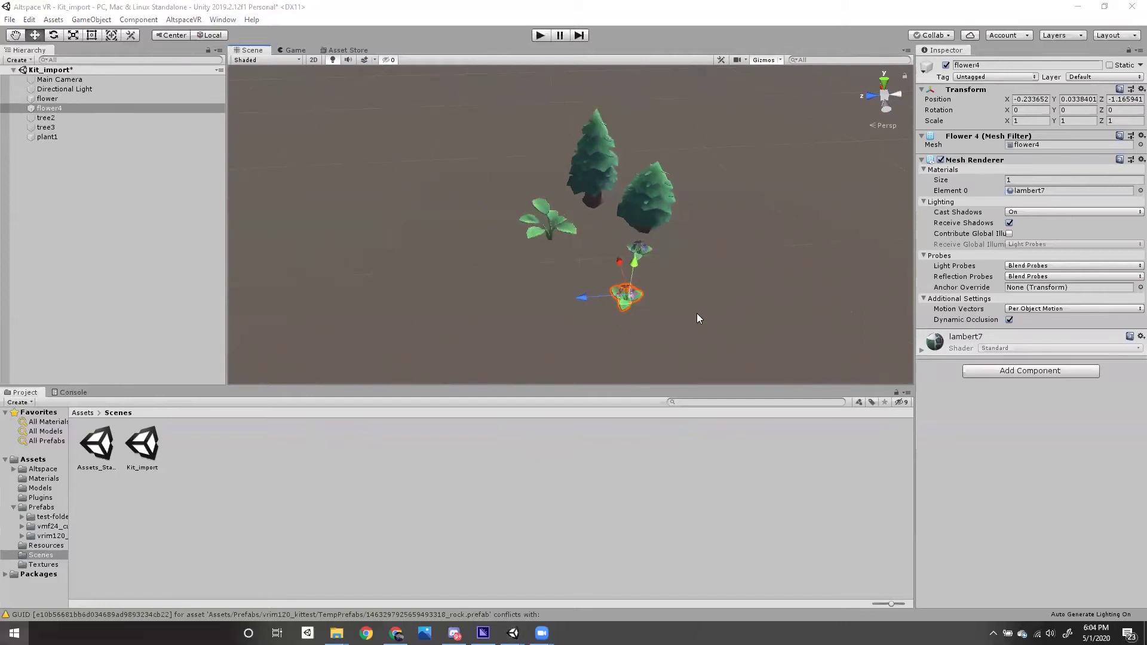
- Select tree2, tree3, flower and flower4 and drag them to the right, away from plant1
left_click(732, 319)
left_click_drag(727, 328, 593, 160)
left_click(589, 168, "shift")
left_click_drag(582, 200, 761, 258)
left_click_drag(826, 193, 899, 201)
left_click(723, 266)
left_click_drag(612, 175, 556, 225)
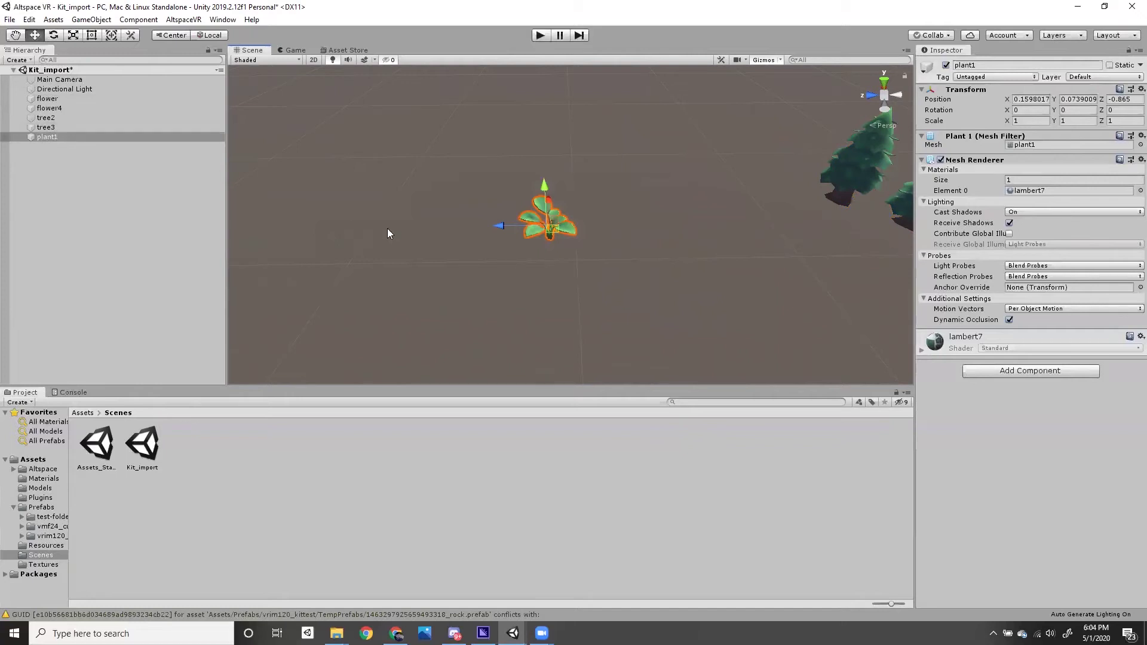
- Set plant1's Transform Position to 0, 0, 0
left_click(1031, 99)
type("0")
key("Tab")
type("0")
key("Tab")
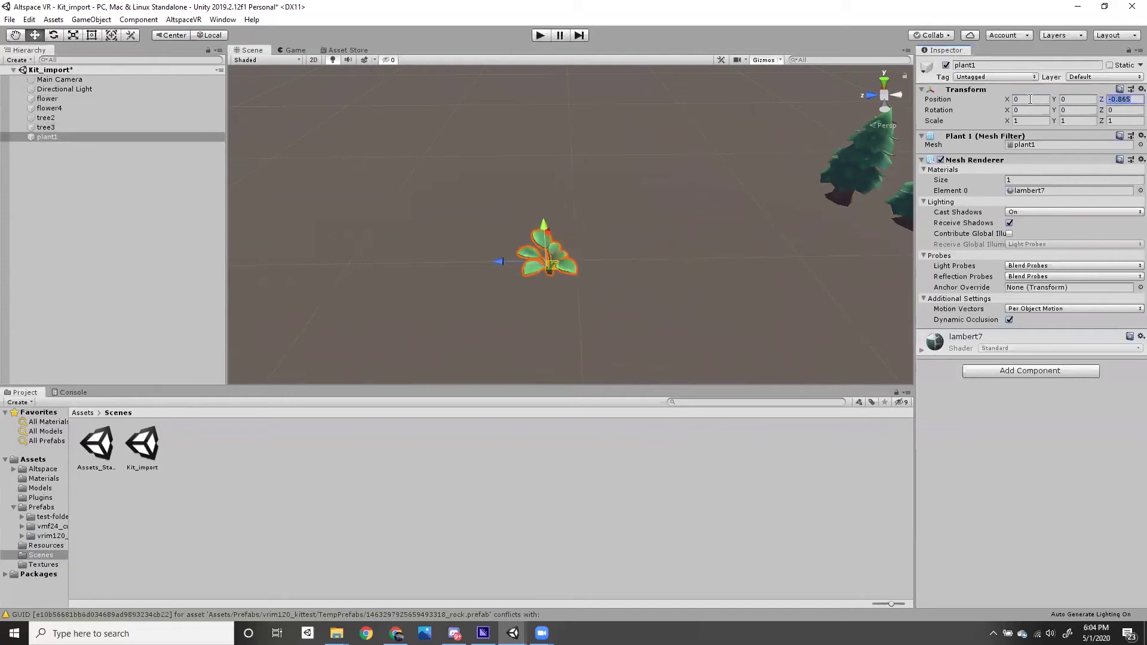
type("0")
key("Return")
- Open the AltspaceVR Build Settings window
left_click_drag(547, 237, 556, 329, "alt")
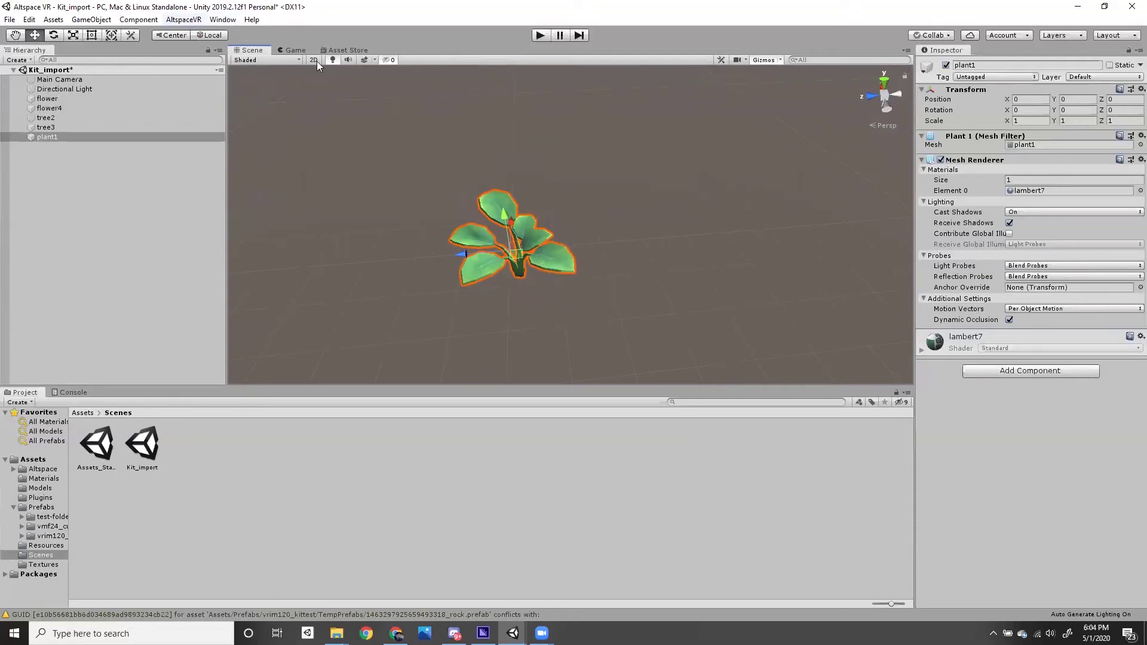
left_click(183, 20)
left_click(191, 35)
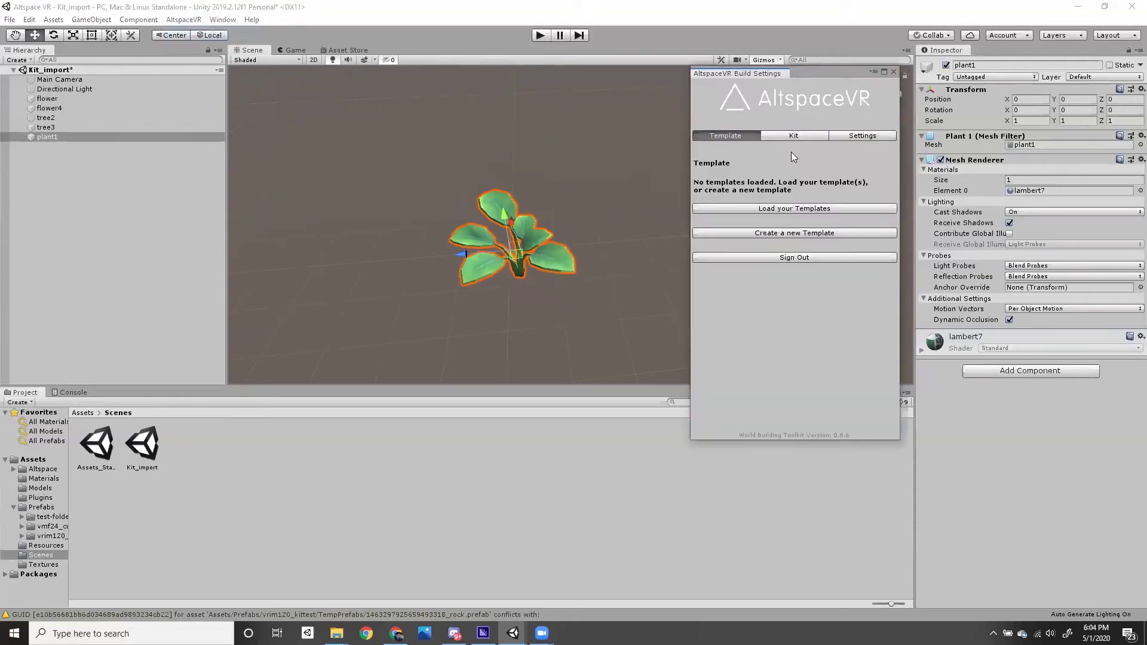
- Show the kit settings and browse to the Assets/Prefabs/vrim120_kittest folder
left_click(796, 136)
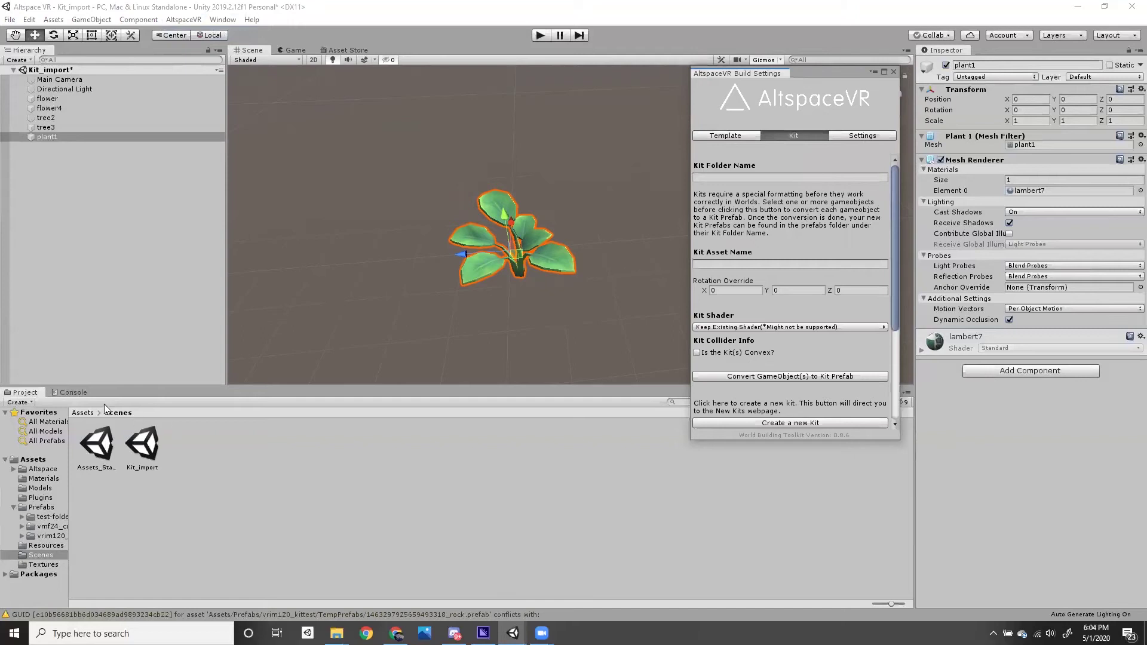
left_click(83, 412)
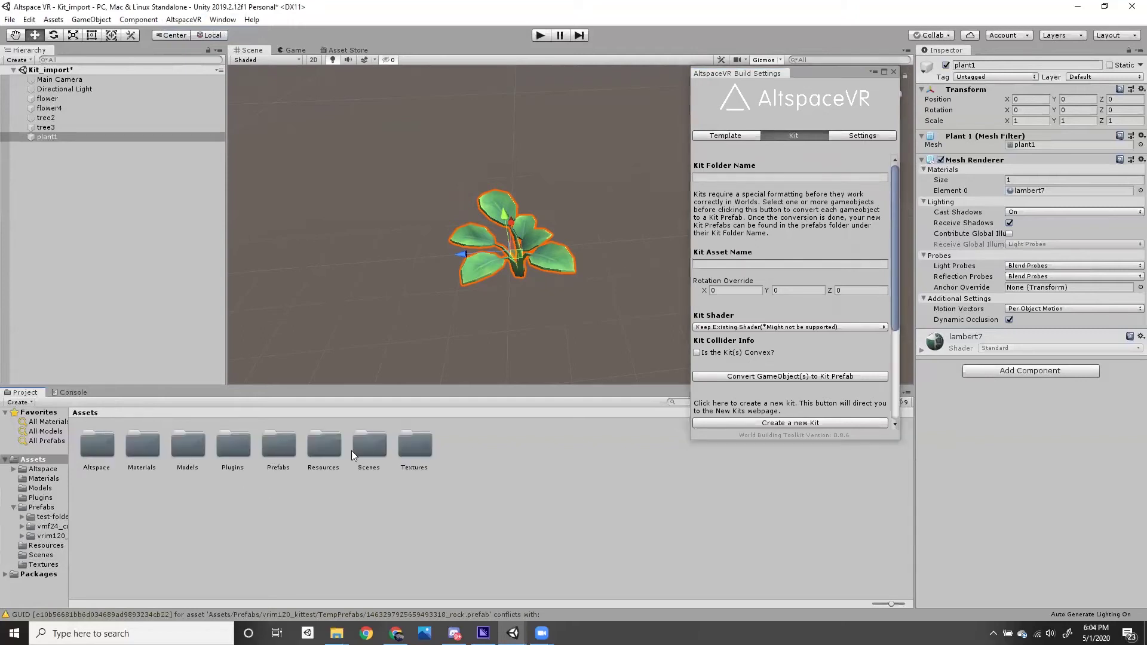
double_click(238, 444)
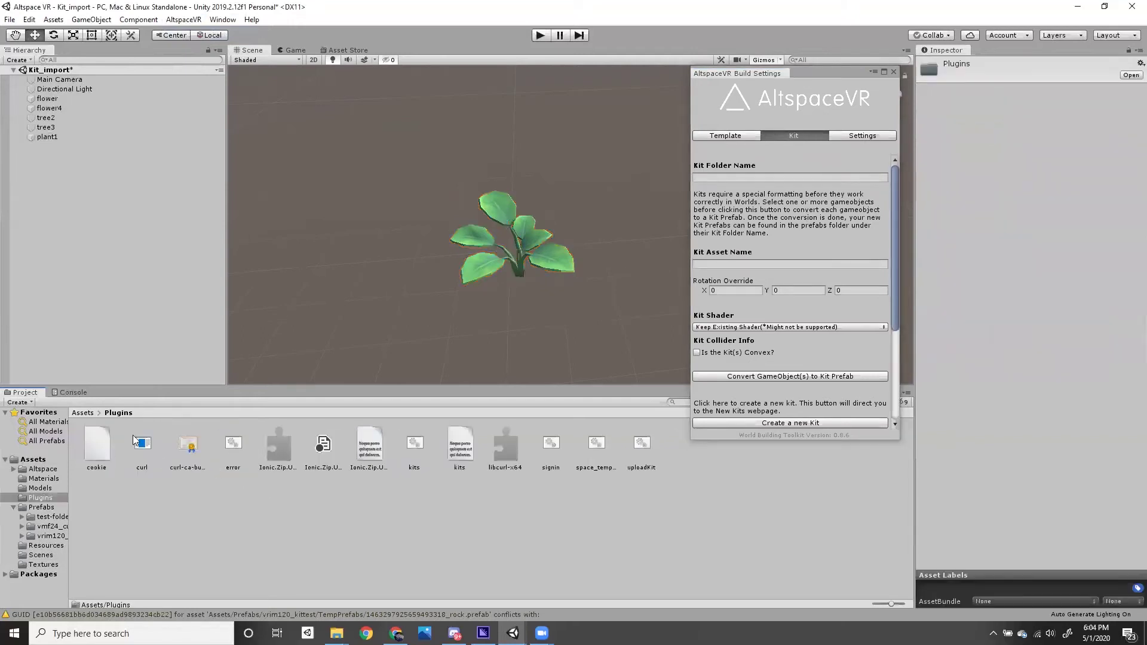
left_click(83, 412)
double_click(283, 448)
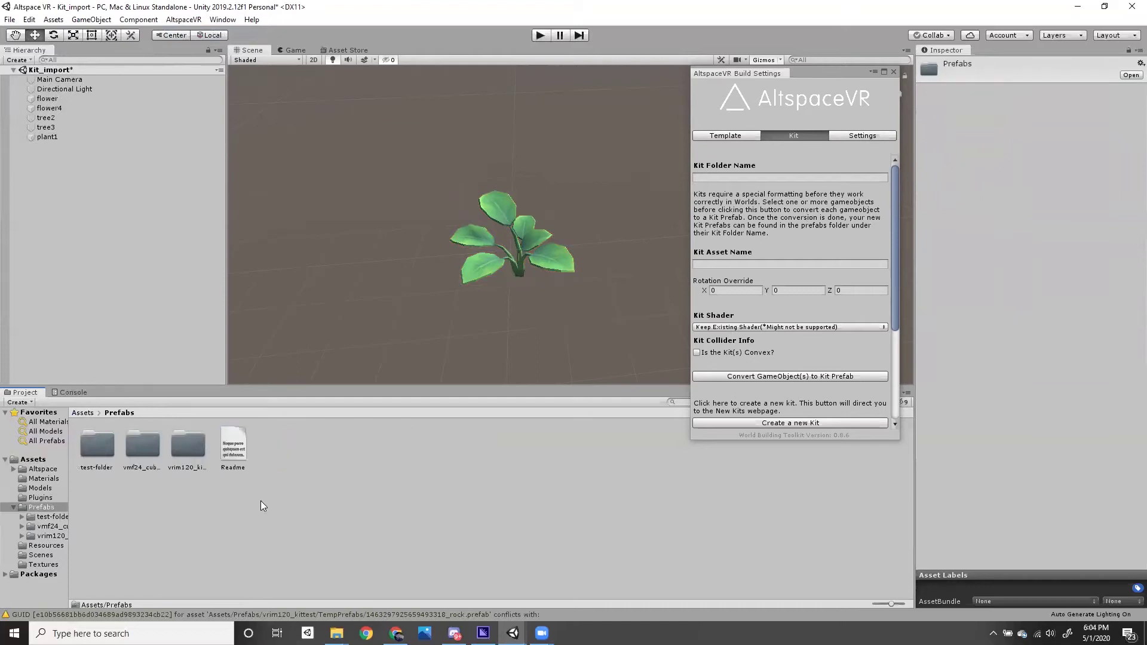
double_click(190, 449)
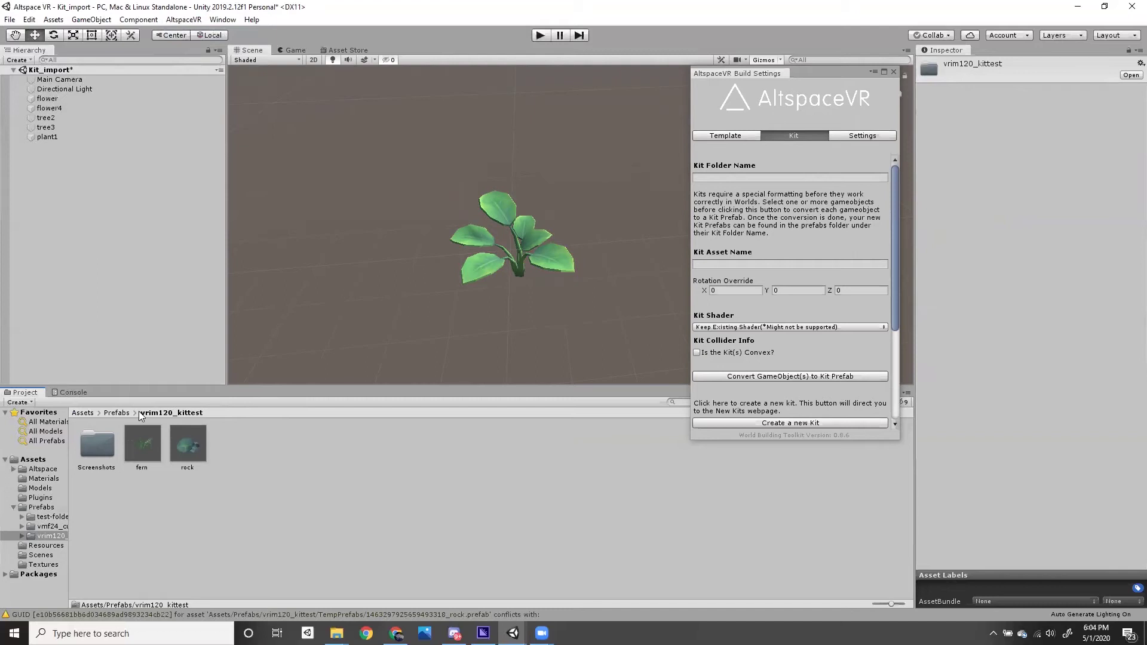
- Enter kit folder vrim120_kittest and asset name fern, then convert plant1 into a kit prefab
left_click(707, 178)
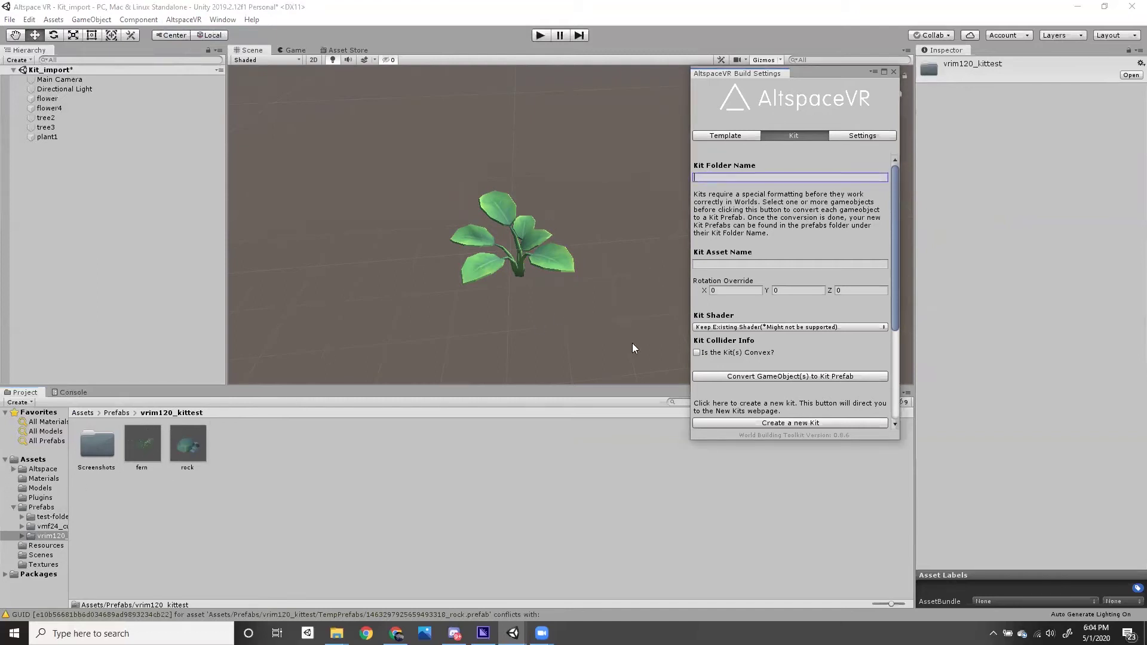
type("vrim120_kittest")
left_click(727, 264)
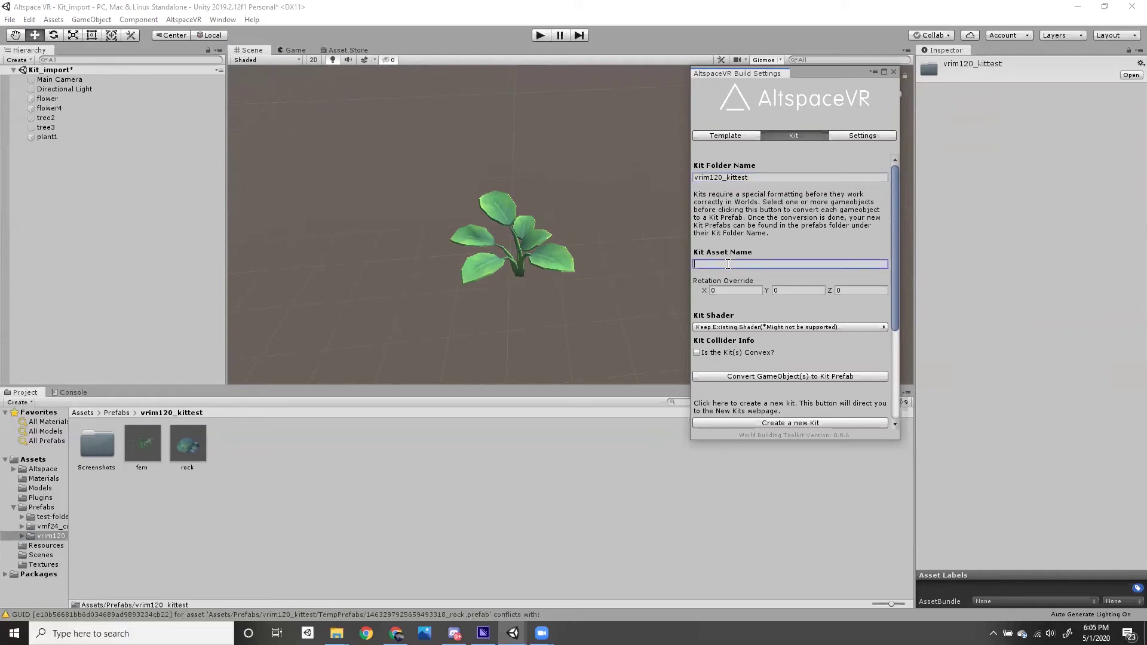
type("fern")
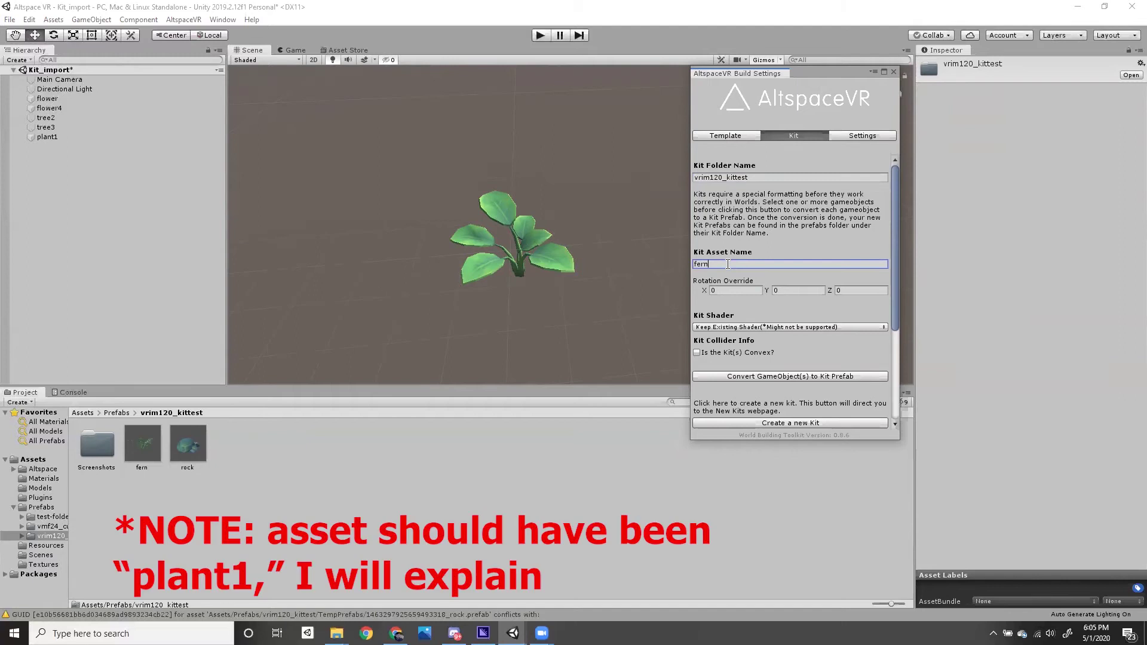
left_click_drag(893, 277, 896, 317)
left_click_drag(426, 151, 569, 319)
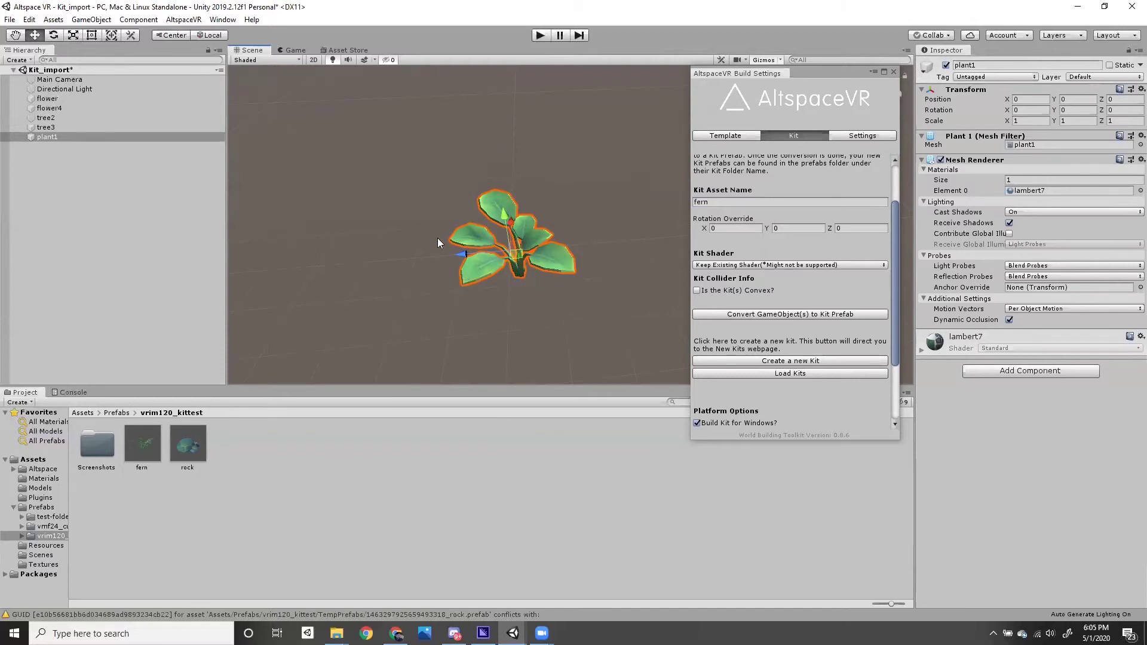
left_click(709, 315)
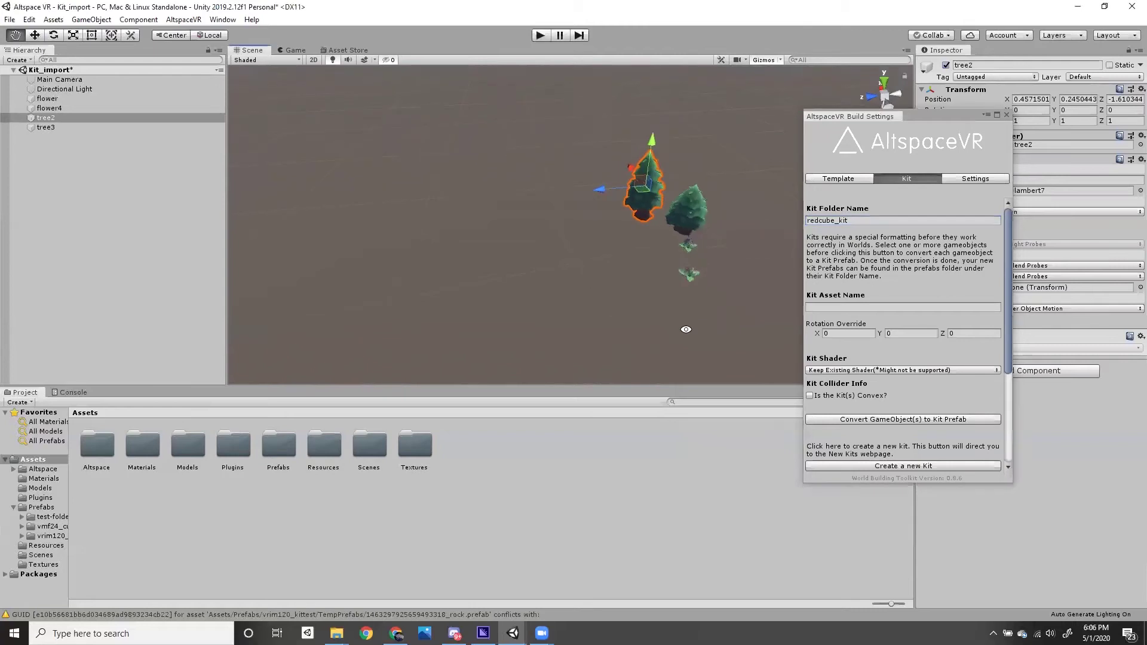
- Open Prefabs > vrim120_kittest and inspect the converted fern prefab
key("alt")
double_click(275, 451)
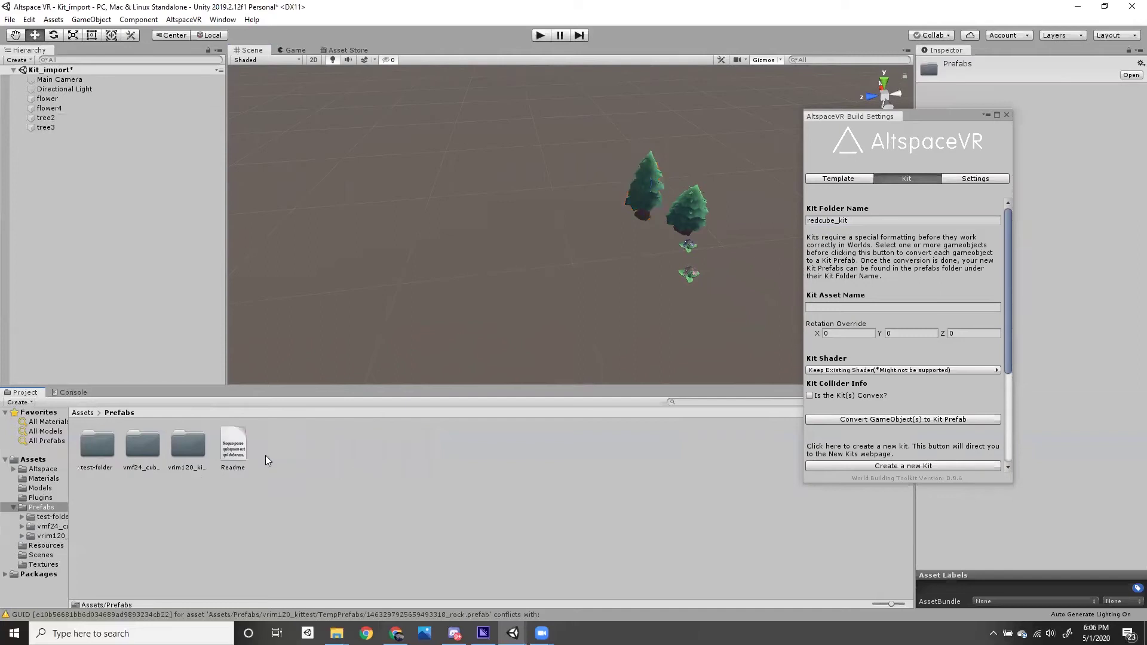
double_click(175, 446)
left_click(149, 451)
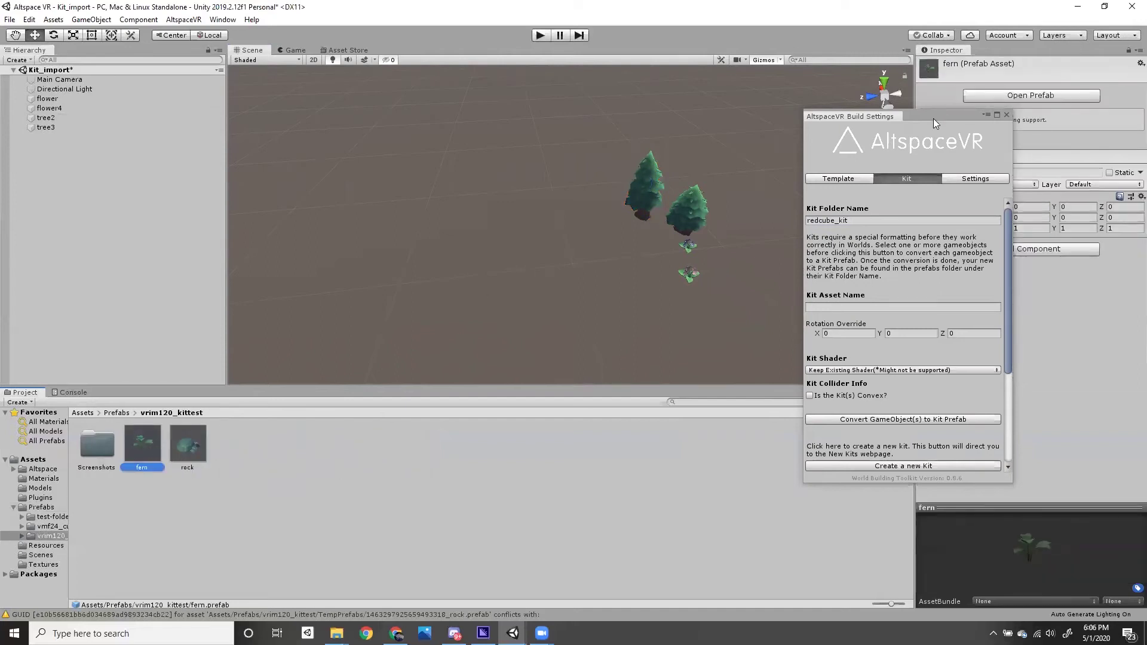
left_click_drag(936, 112, 910, 107)
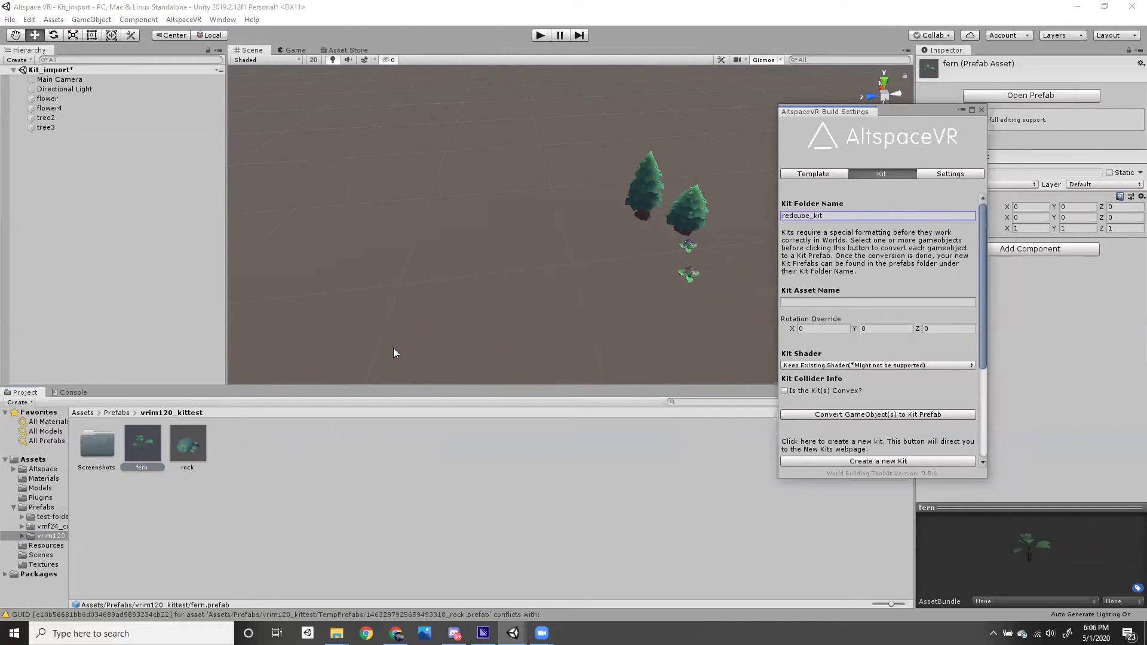
- Move tree2 to the scene origin by setting its Transform Position to 0, 0, 0
left_click(629, 196)
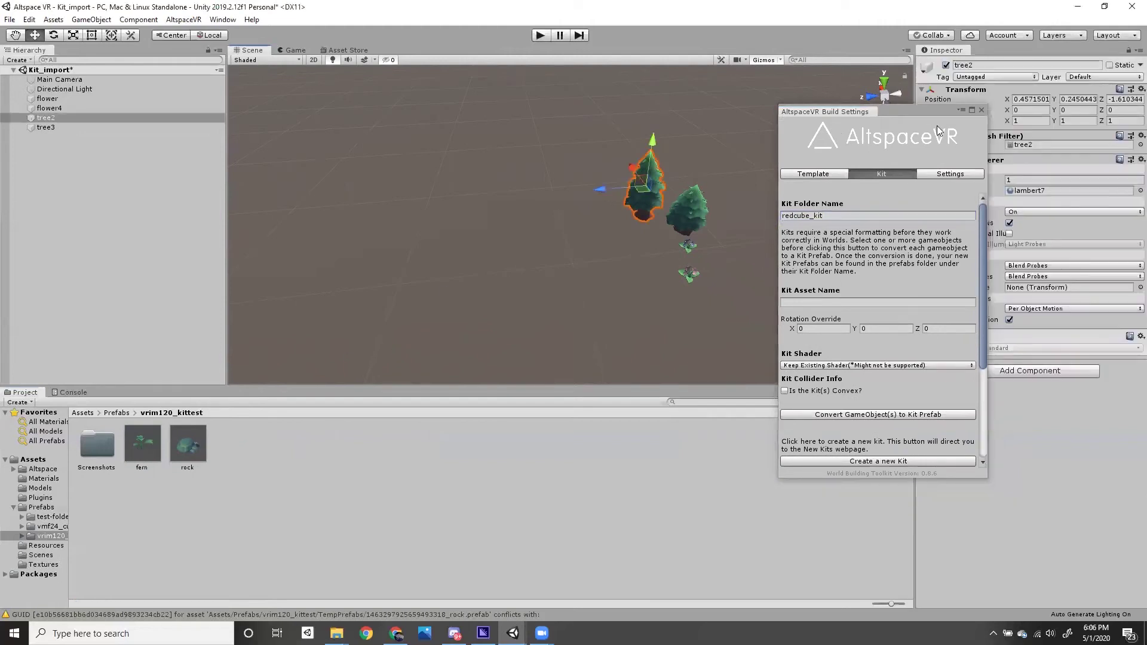
left_click(1024, 99)
type("0")
key("Tab")
type("0")
key("Tab")
type("0")
key("Return")
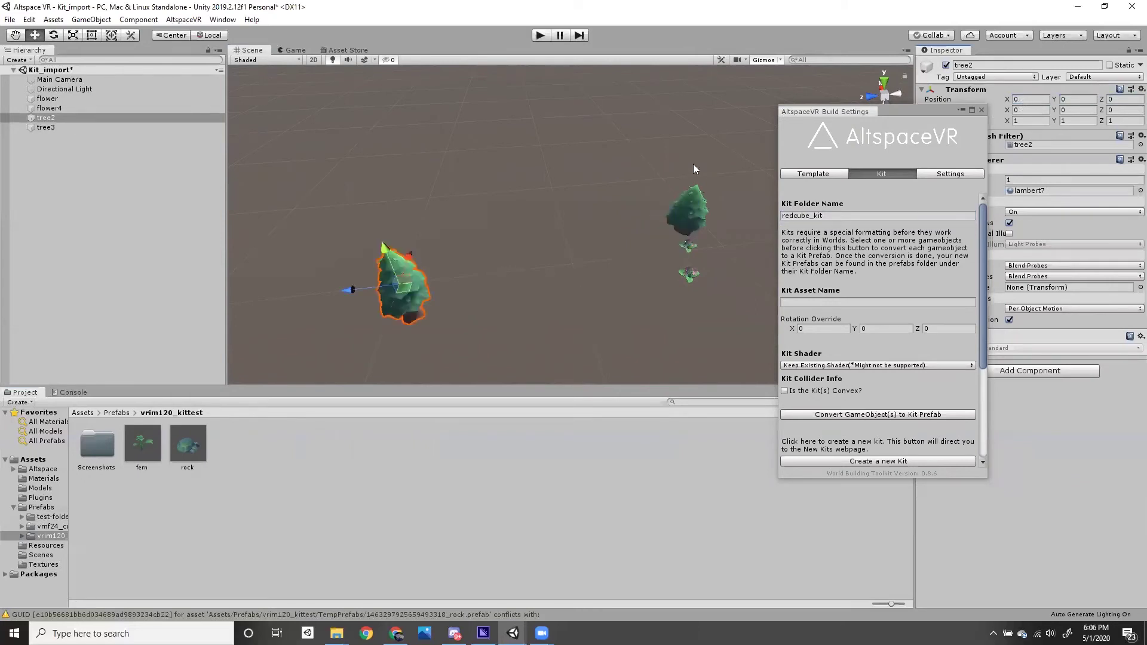
mouse_move(538, 257)
left_mouse_down("alt")
mouse_move(513, 274)
mouse_move(553, 273)
mouse_move(533, 264)
left_mouse_up("alt")
- Replace the redcube_kit Kit Folder Name by typing vrim120_kittes
scroll(533, 272, "up", 3)
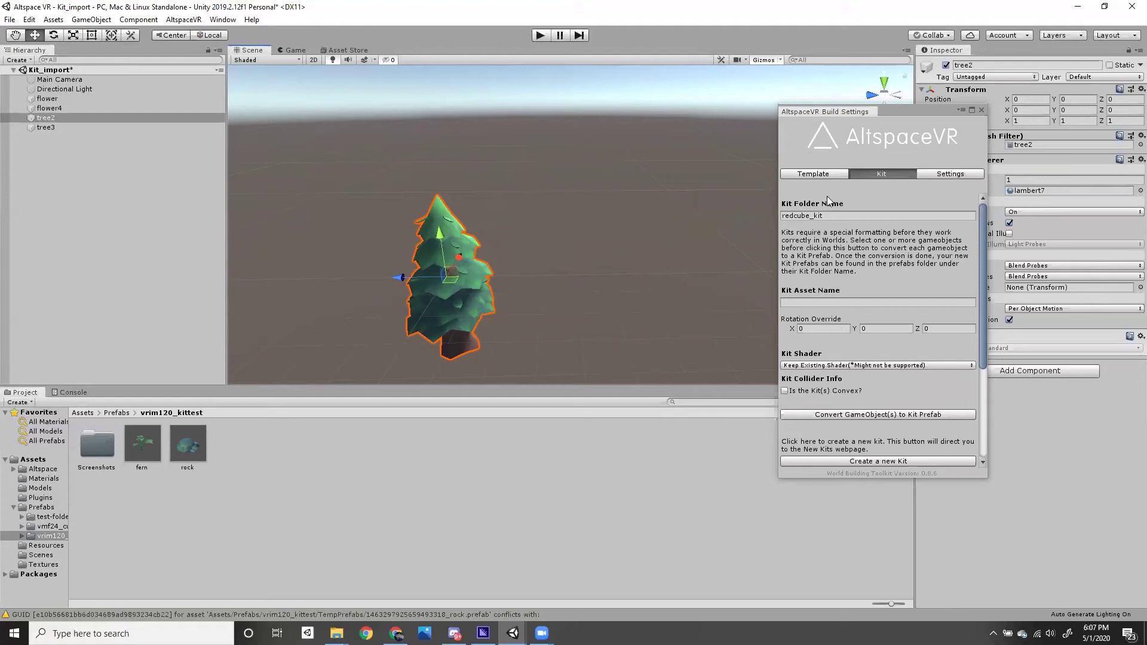
left_click(837, 215)
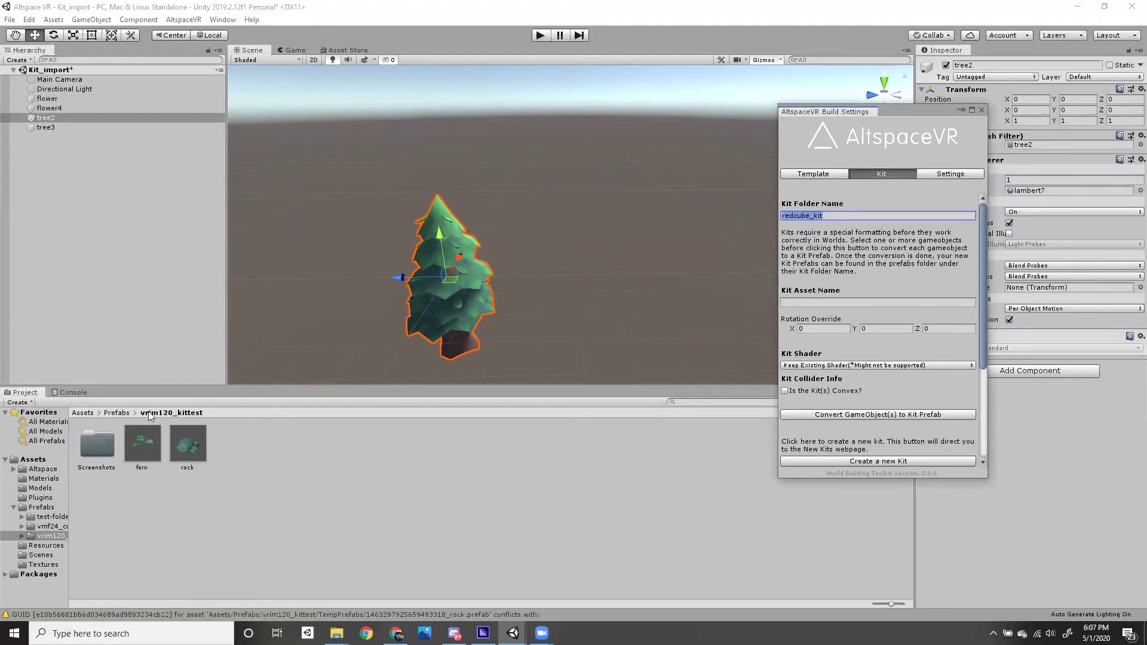
type("vrim120_kittest")
- Enter tree2 as the Kit Asset Name and convert the selected tree into a kit prefab
left_click(810, 301)
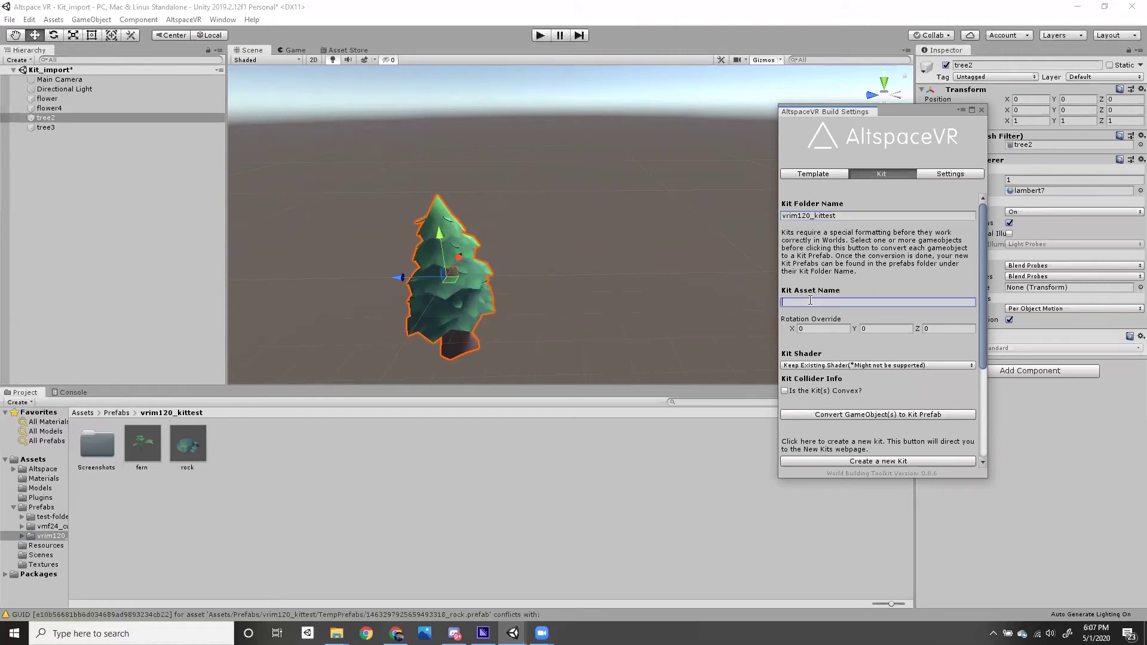
type("tree2")
scroll(985, 345, "down", 3)
left_click_drag(578, 200, 392, 330)
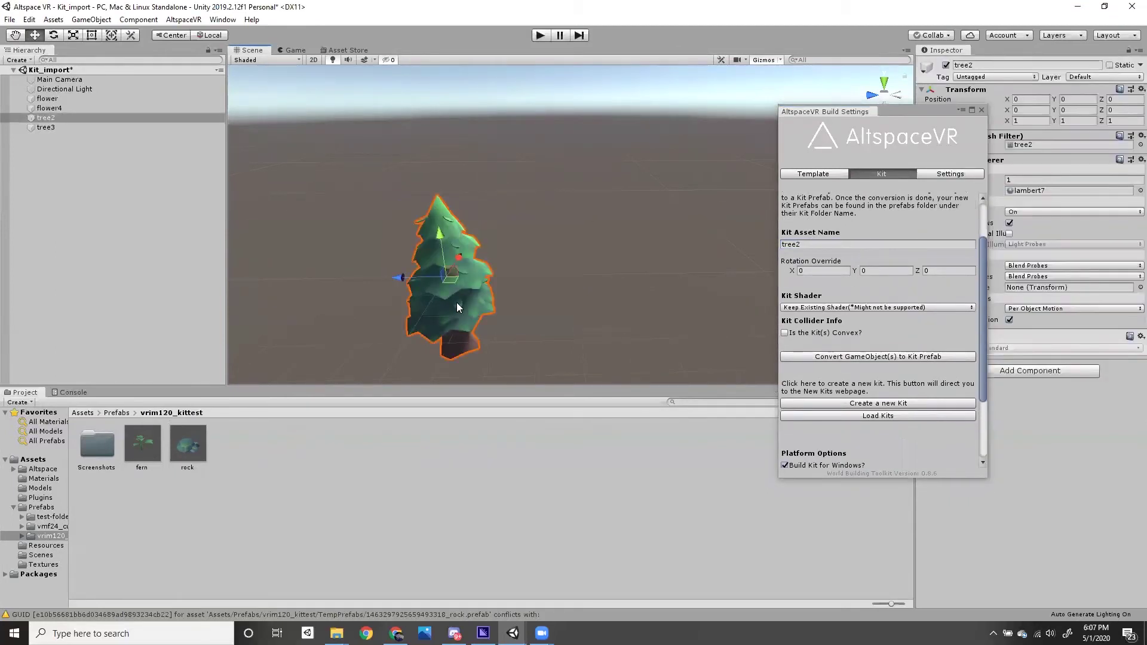
left_click(863, 357)
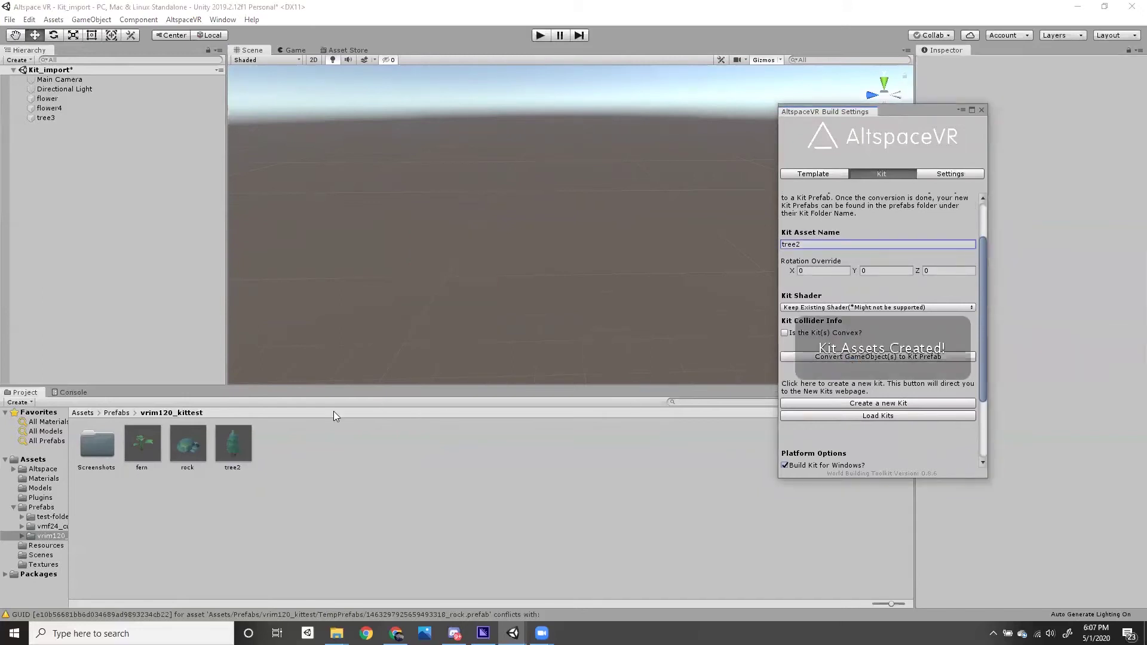
left_click(234, 449)
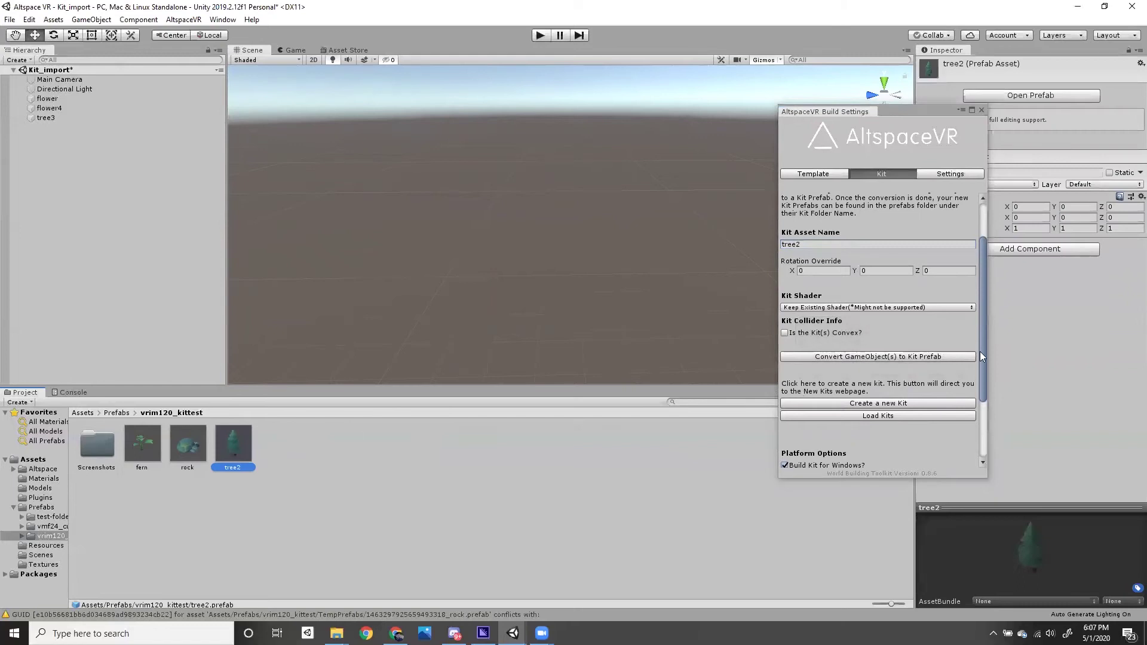
left_click_drag(985, 353, 976, 391)
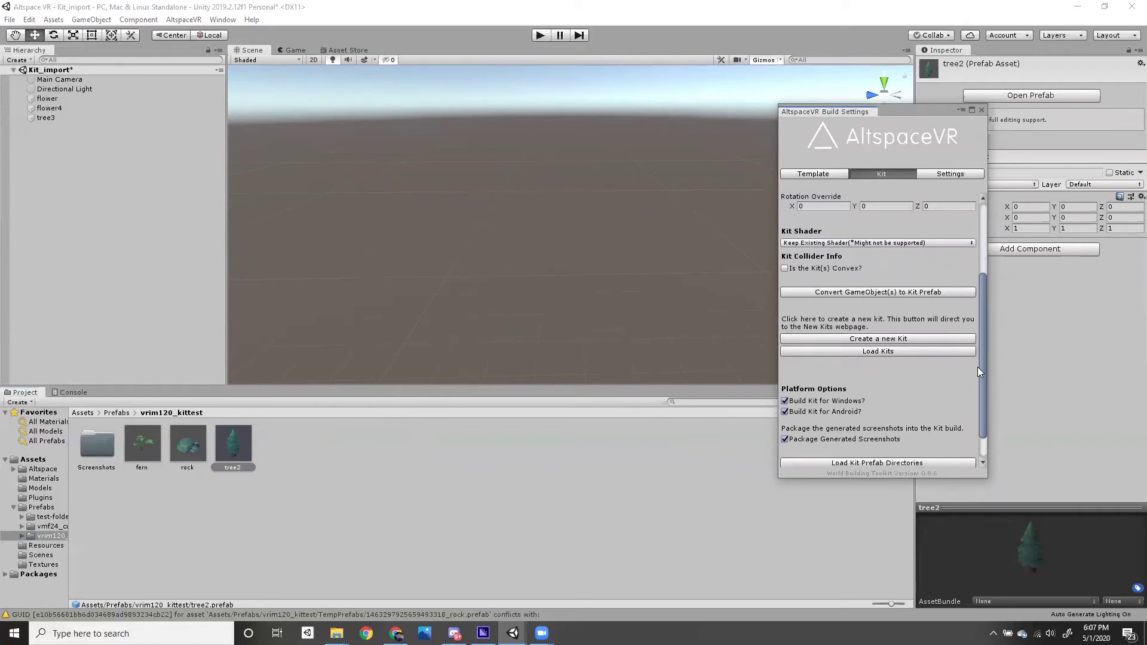
- Load Kits and the kit prefab directories, then Build & Upload vrim120_kittest to VRIM120_KitTest
left_click(874, 352)
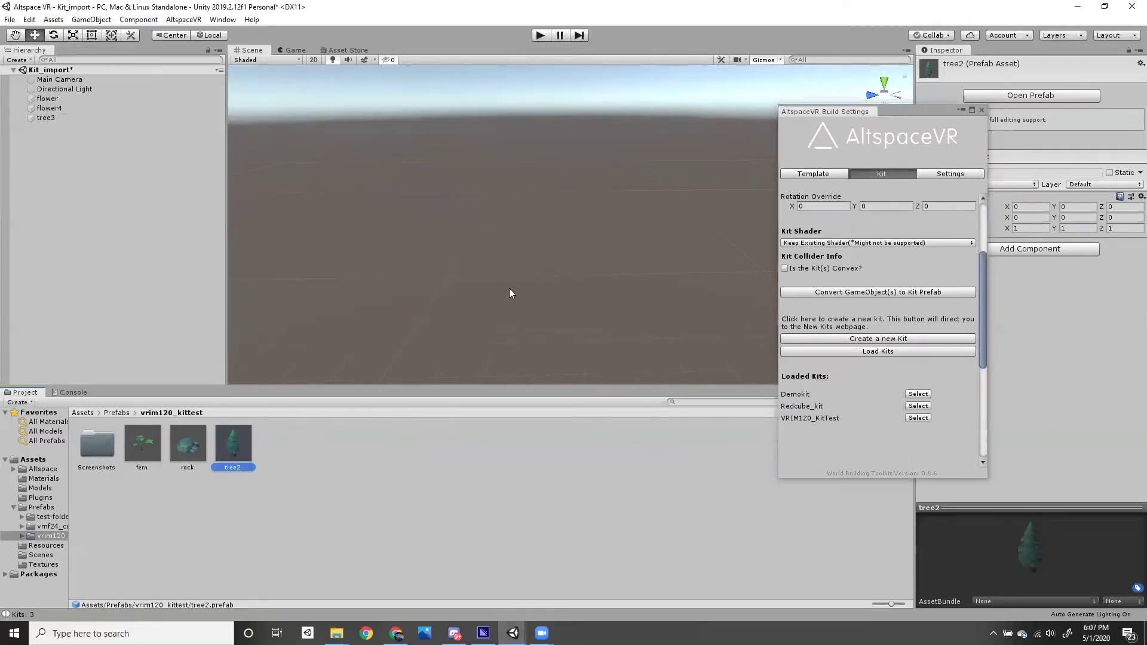
left_click_drag(985, 321, 983, 356)
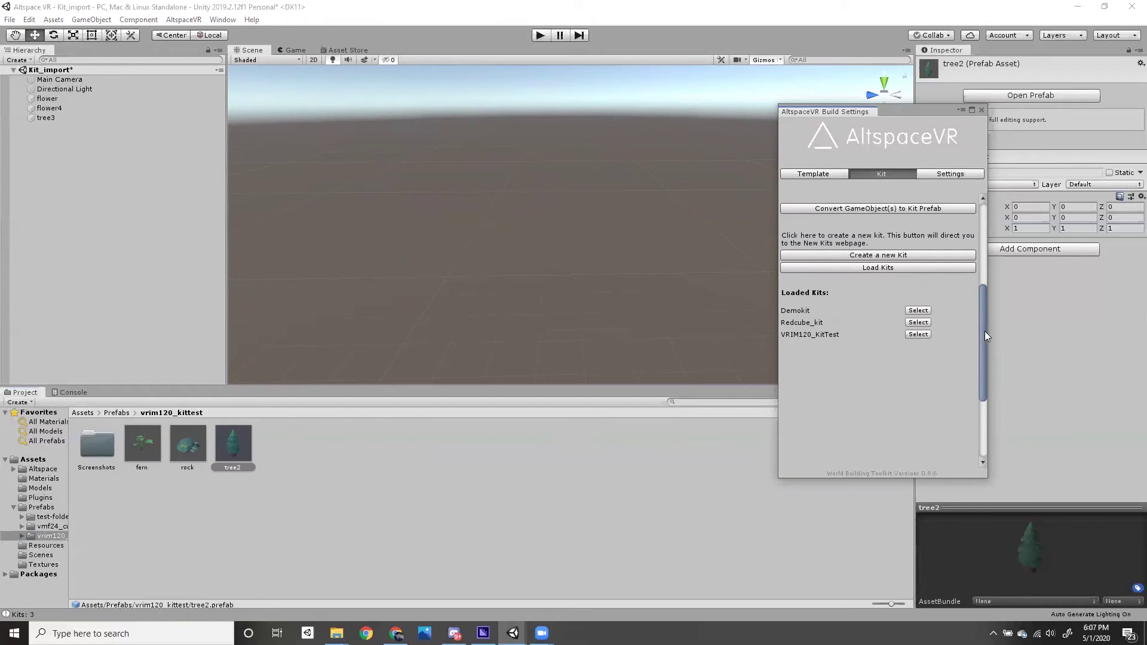
left_click_drag(984, 338, 970, 408)
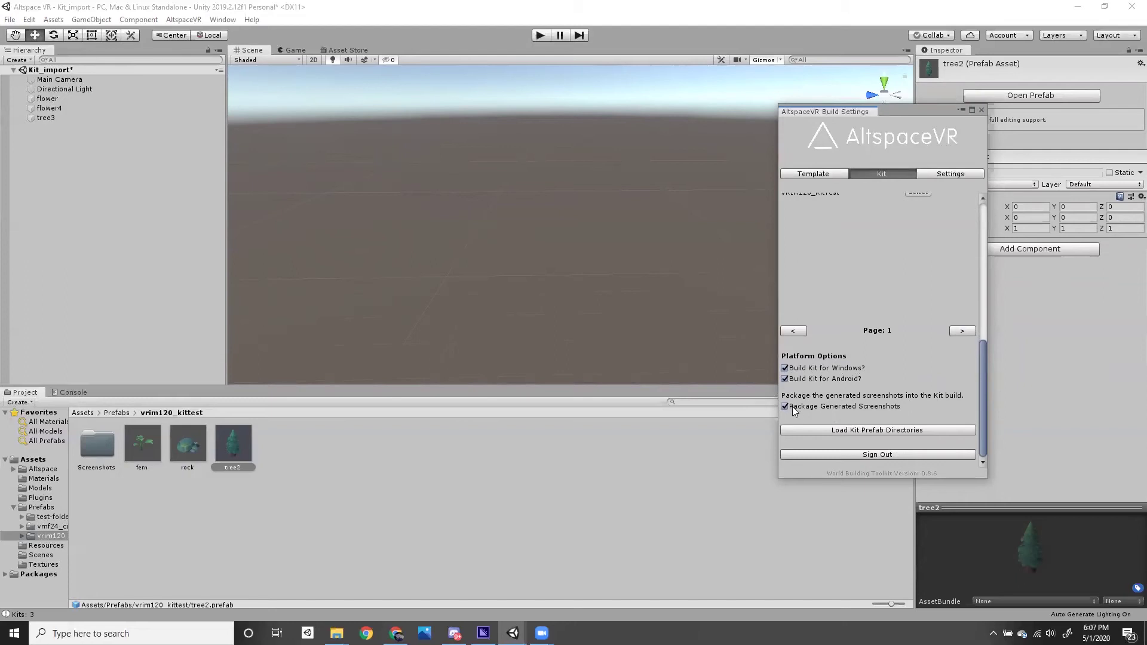
left_click(843, 431)
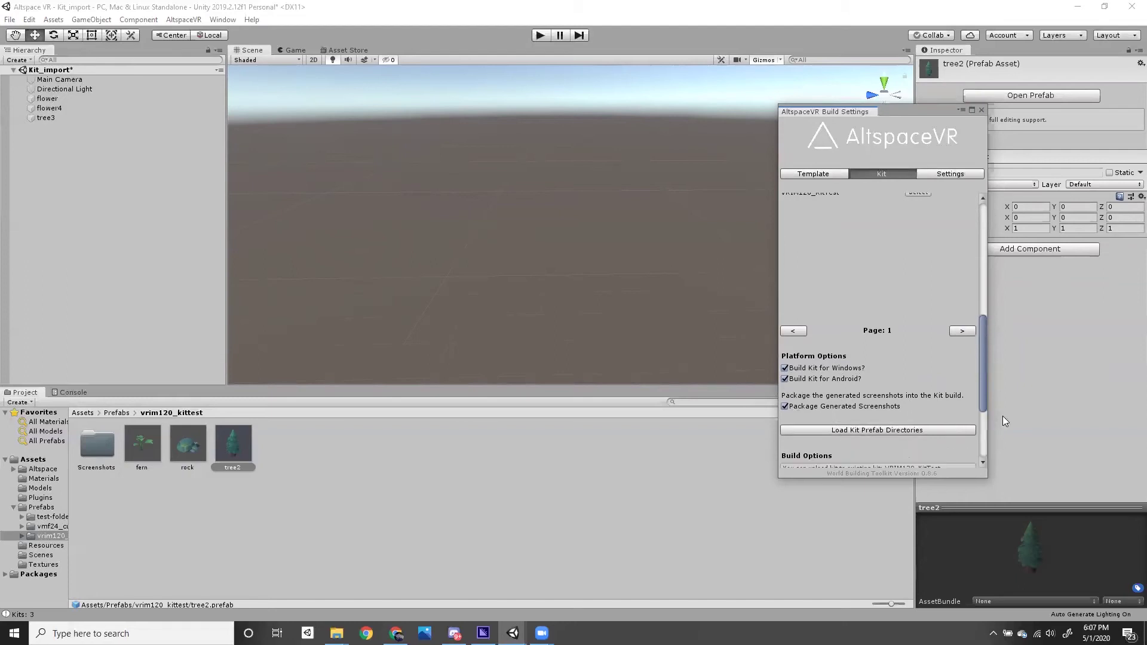
left_click_drag(981, 397, 984, 452)
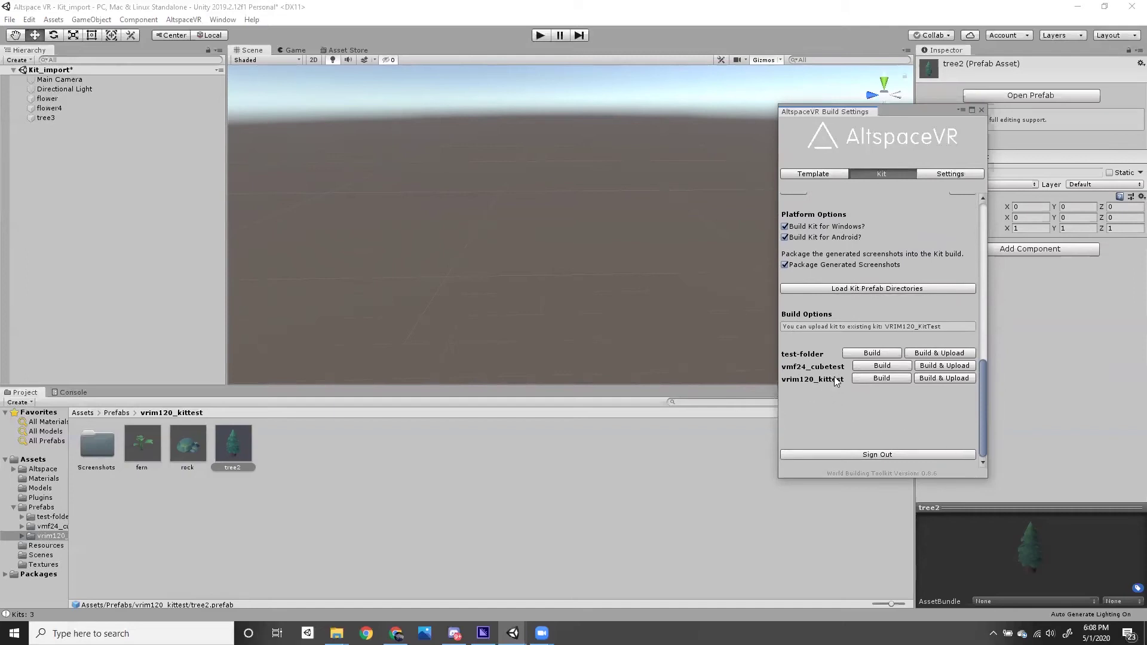
left_click(947, 380)
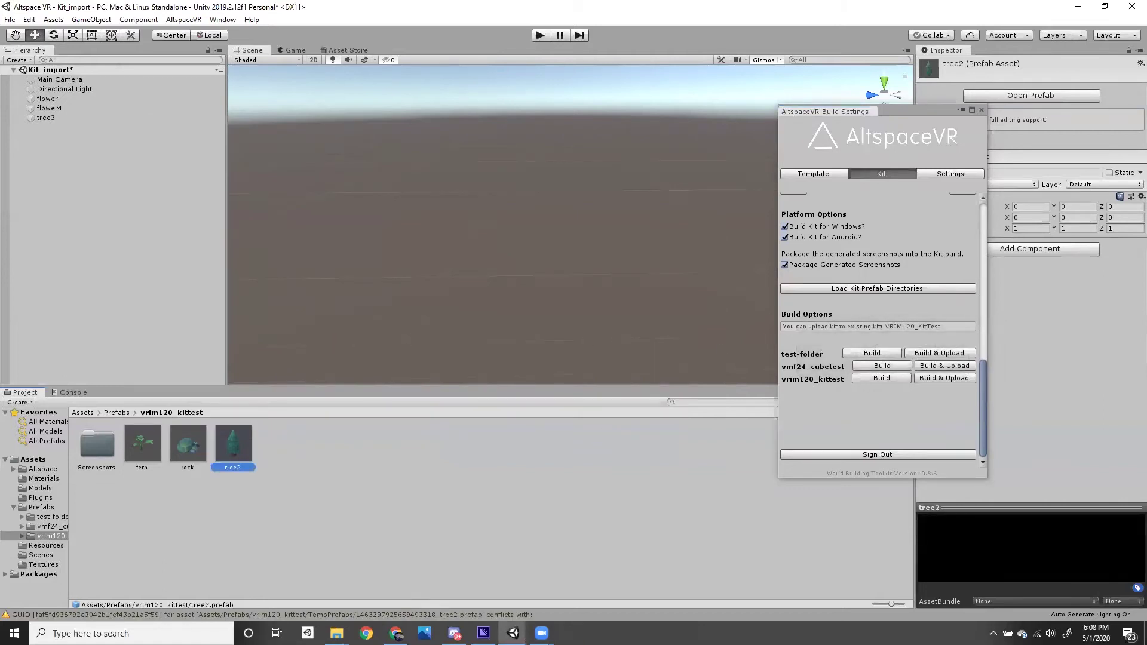
left_click(397, 628)
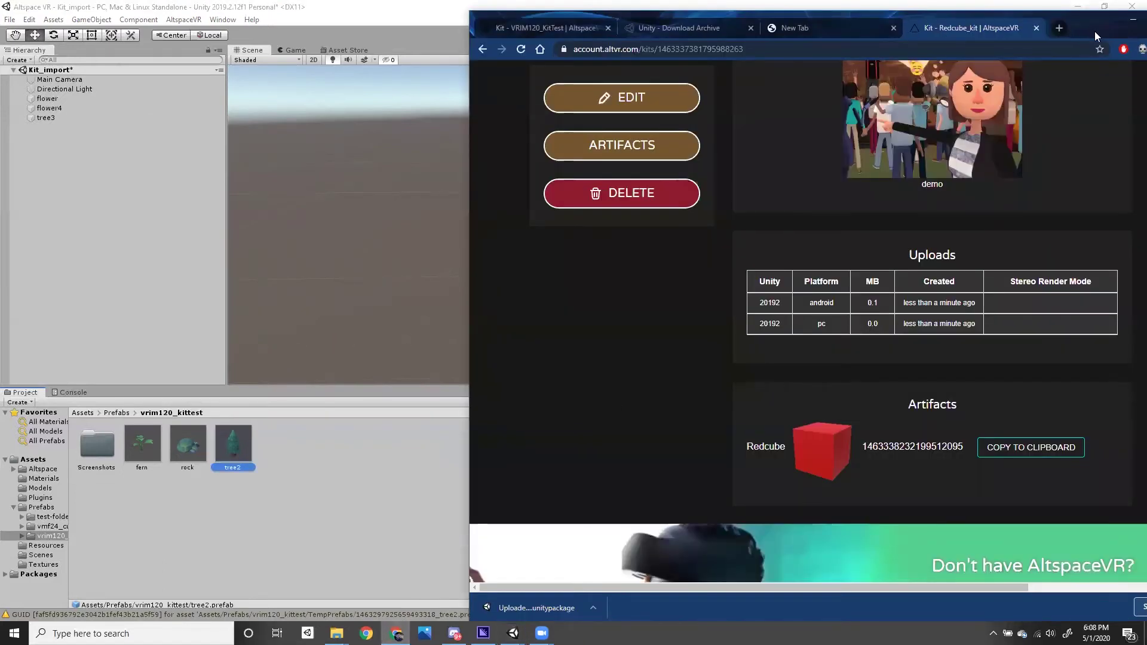
- Go to the AltspaceVR kits list and open the VRIM120_KitTest kit page
left_click_drag(1096, 34, 884, 97)
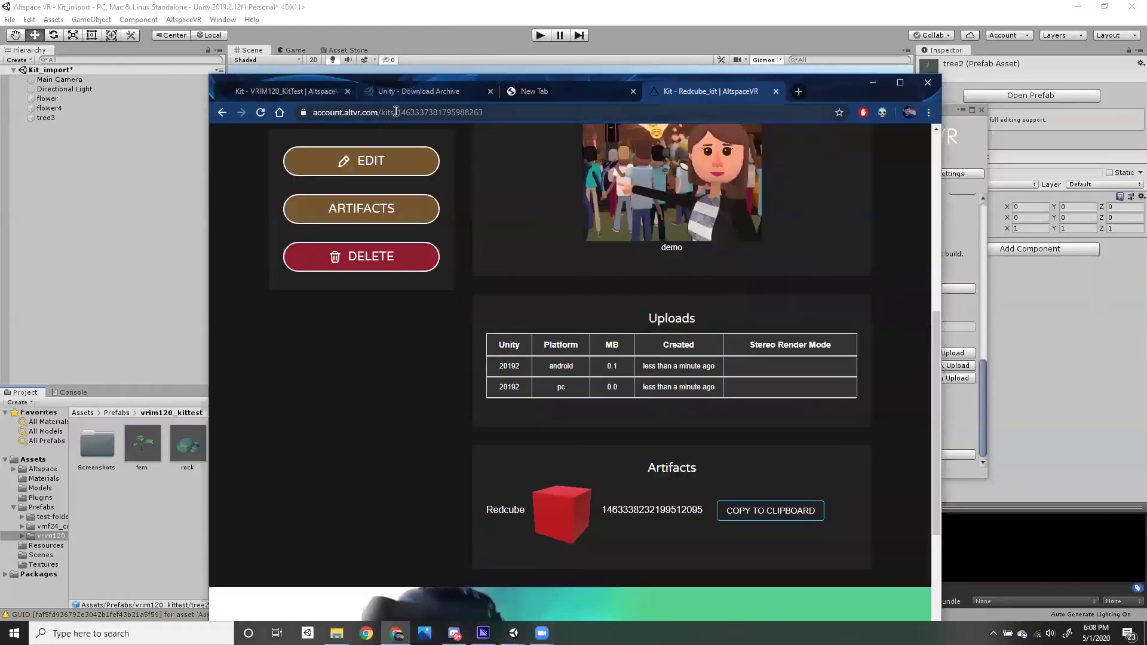
left_click_drag(393, 112, 575, 121)
key("BackSpace")
key("Return")
left_click_drag(842, 87, 840, 57)
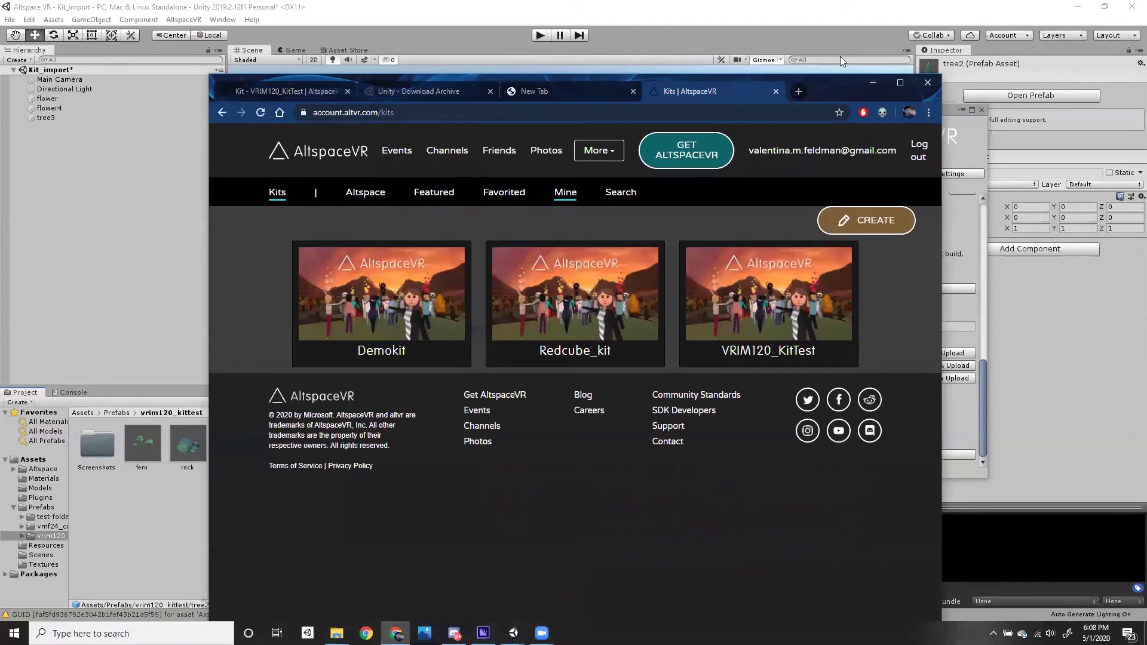
left_click(772, 307)
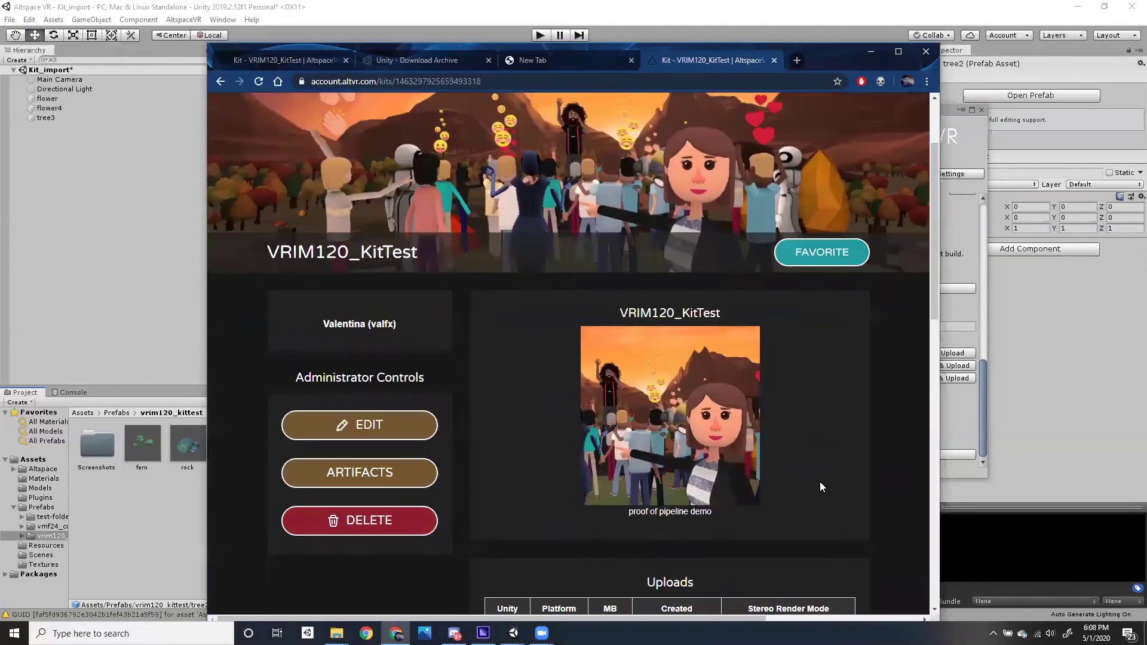
- Check the artifacts Bluecube, Fern, Purplesphere, Rock and Tree2, then return to Unity
scroll(822, 472, "down", 10)
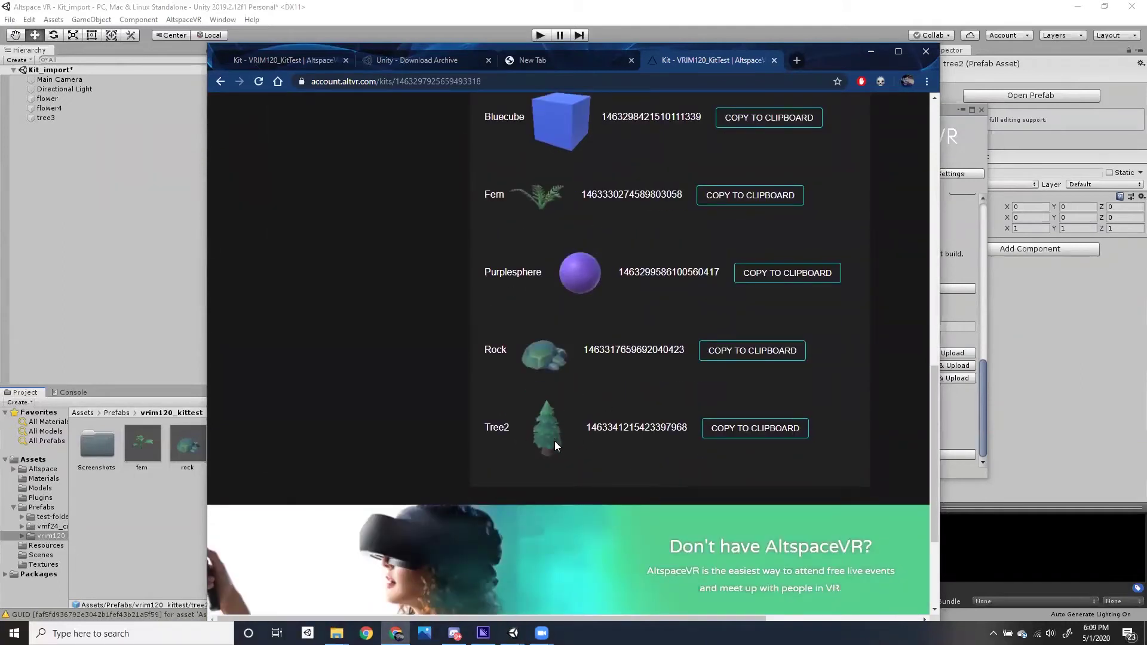
scroll(555, 441, "up", 1)
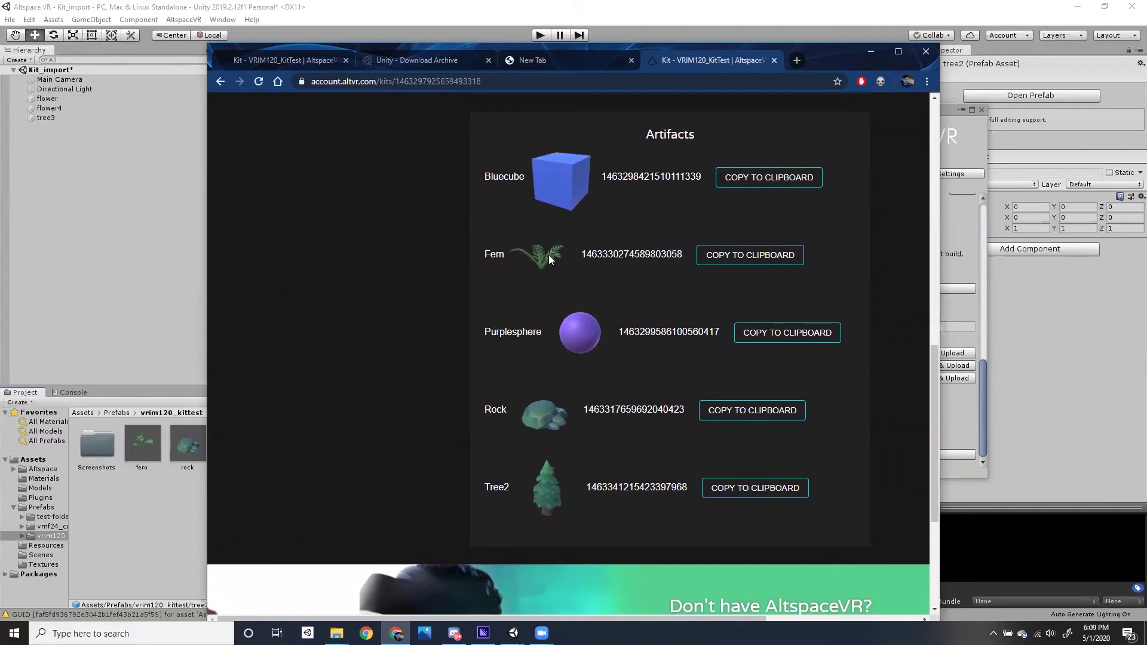
left_click(715, 264)
left_click(177, 534)
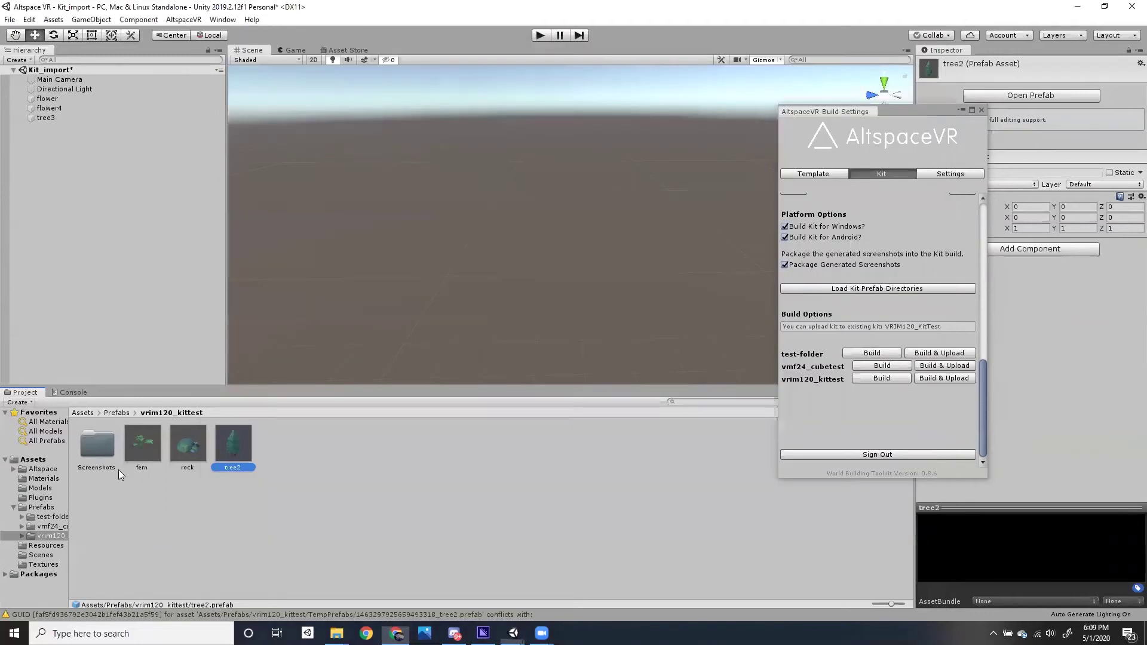
- Save the Kit_import scene with Ctrl+S and open the Assets_Start scene
left_click(37, 555)
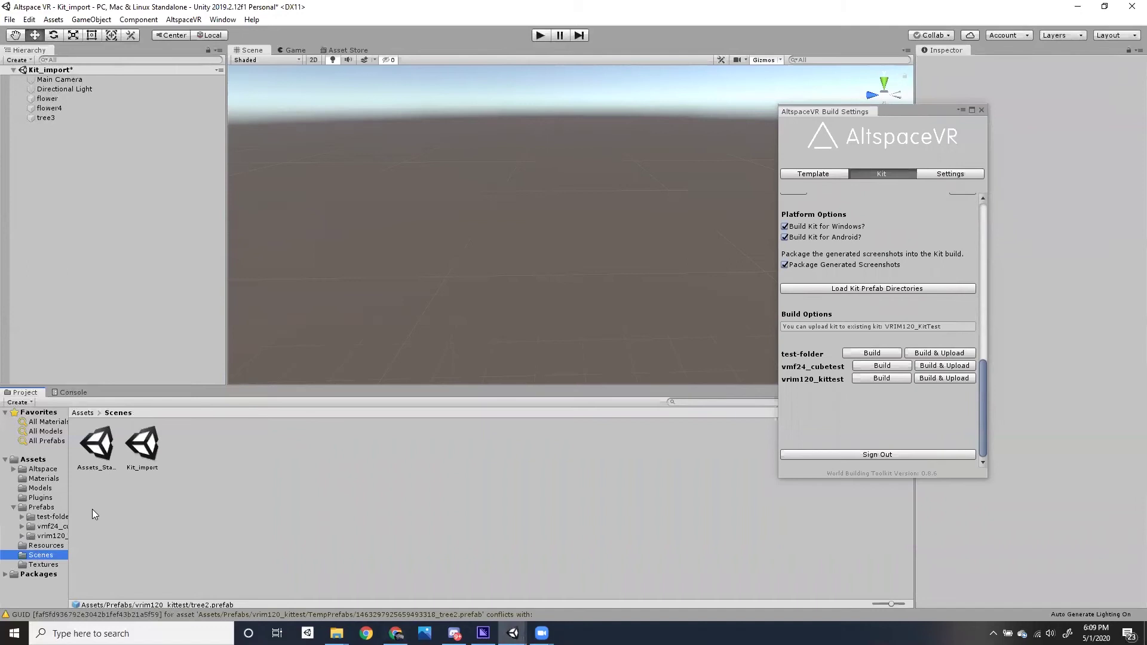
left_click(420, 341)
key("ctrl+s")
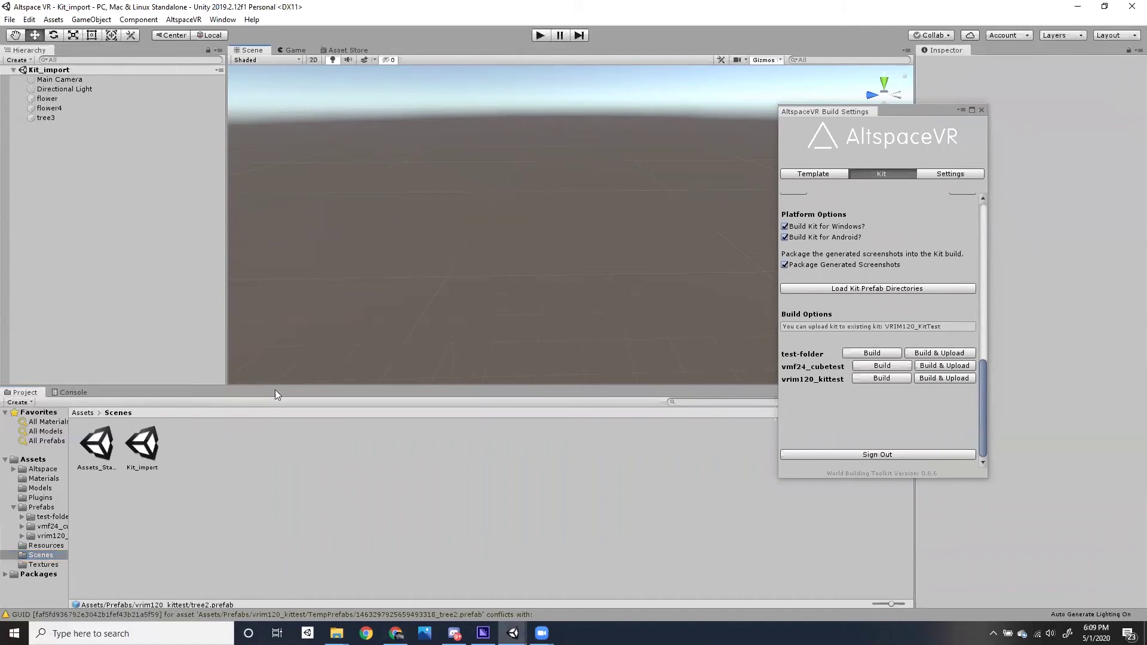
double_click(97, 445)
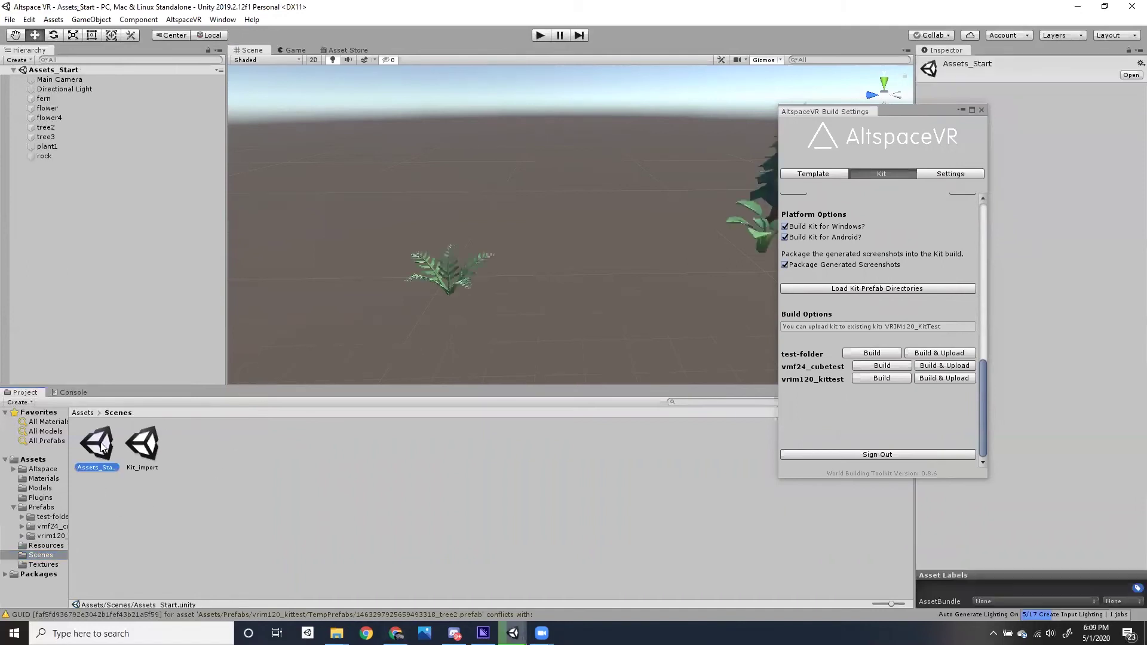
- Look over the Assets_Start plants, briefly reopening Kit_import before returning to Assets_Start
left_click_drag(516, 325, 432, 261)
left_click_drag(453, 304, 591, 239, "alt")
left_click(595, 236)
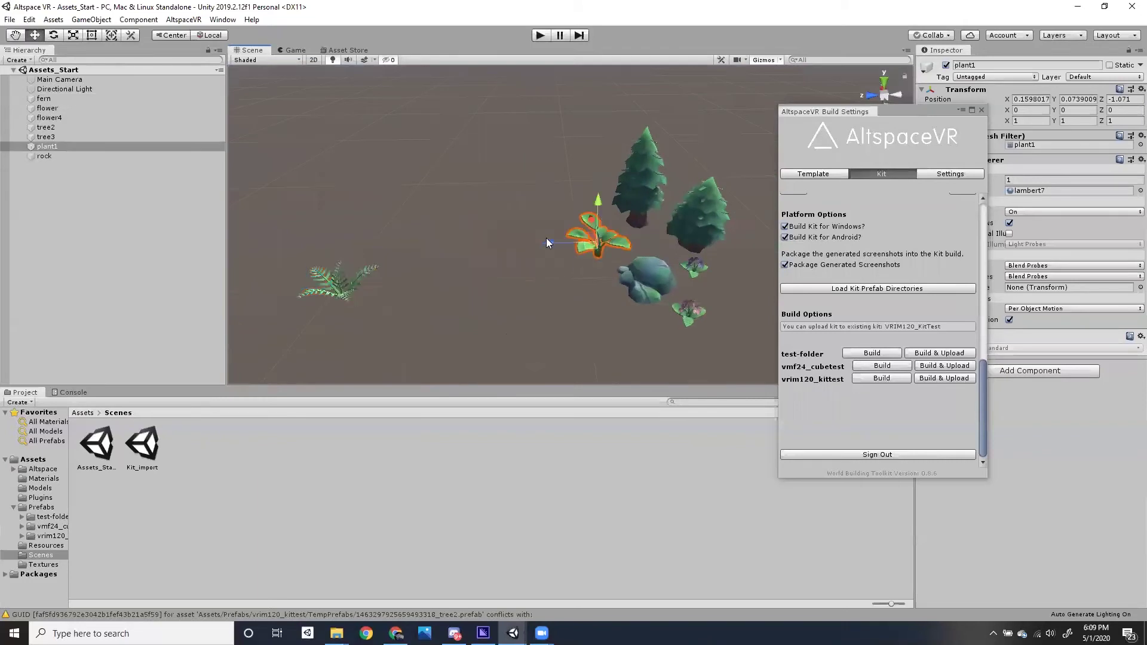
left_click(252, 509)
double_click(144, 445)
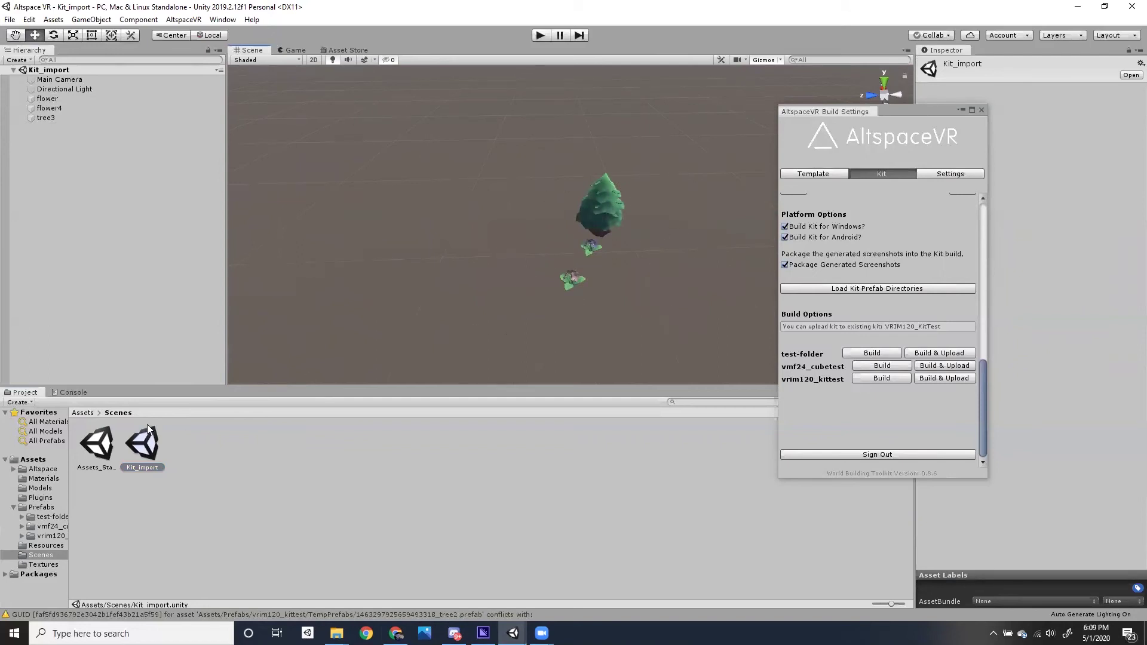
double_click(96, 445)
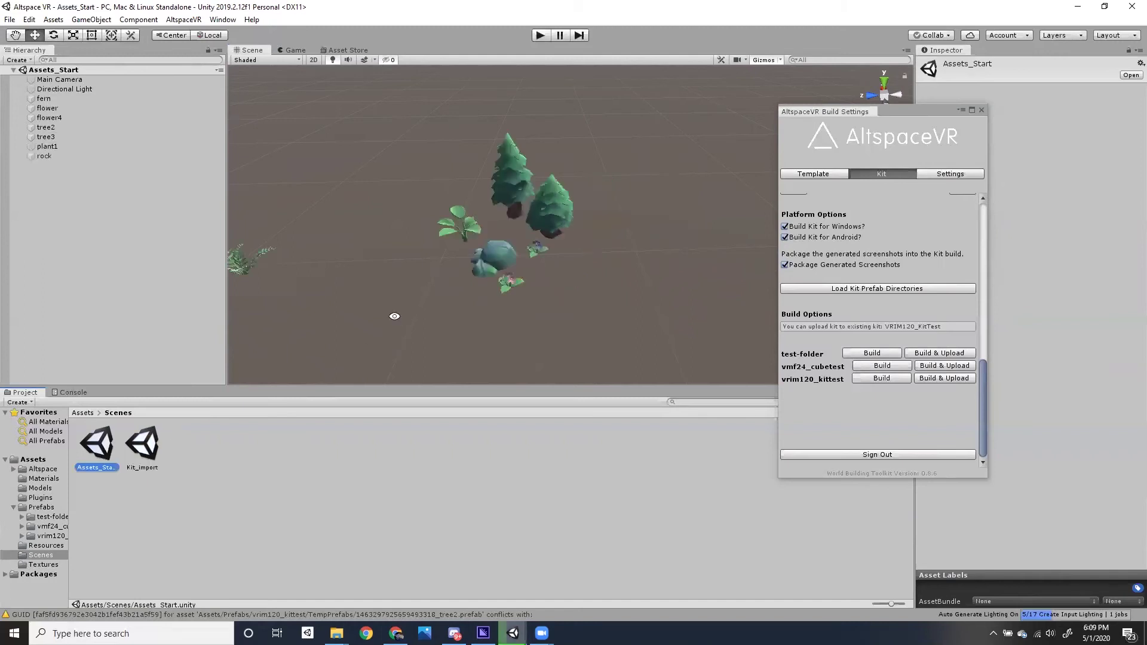
scroll(394, 317, "up", 5)
- Drag the fern over next to the rock
left_click(357, 294)
left_click_drag(387, 292, 601, 255)
left_click(768, 153)
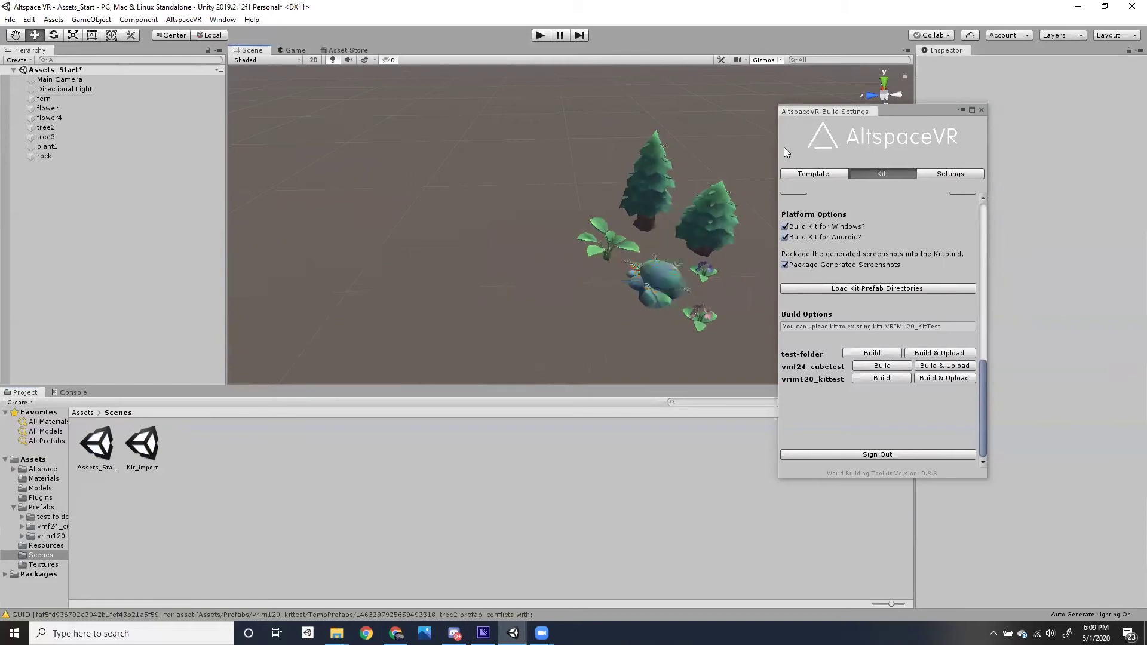
- Set plant1's Transform Position to 0, 0, 0
left_click(609, 240)
left_click(1030, 98)
type("0")
key("Tab")
type("0")
key("Tab")
type("0")
key("Return")
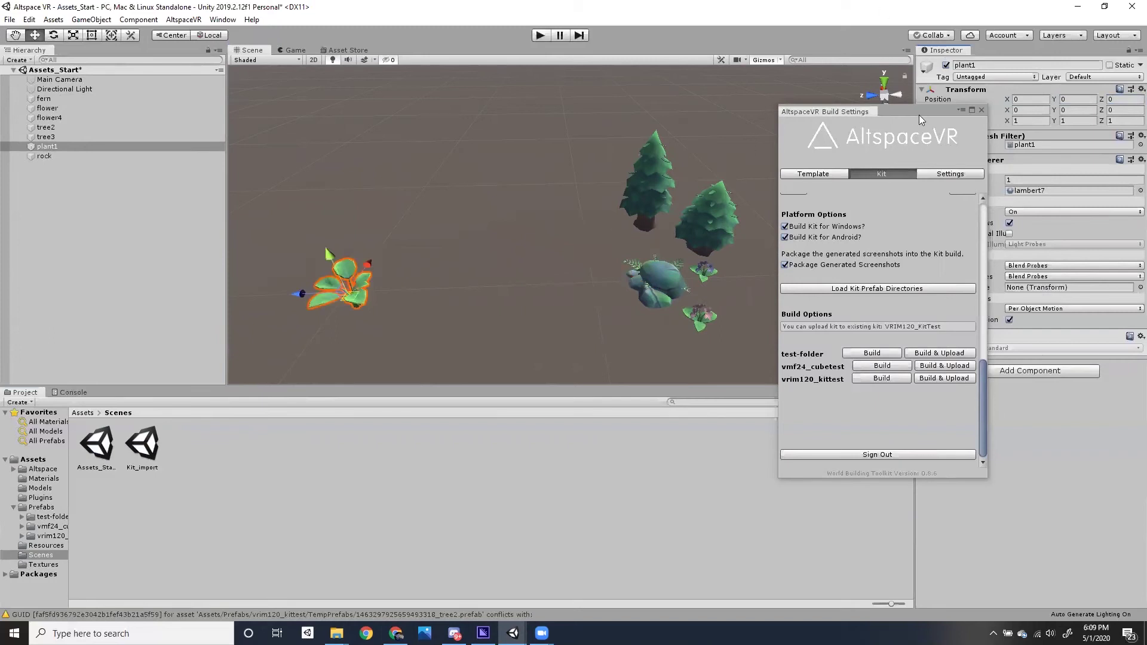
left_click_drag(908, 108, 735, 63)
- Set the Kit Asset Name to plant1 and convert it to a kit prefab
scroll(650, 255, "up", 10)
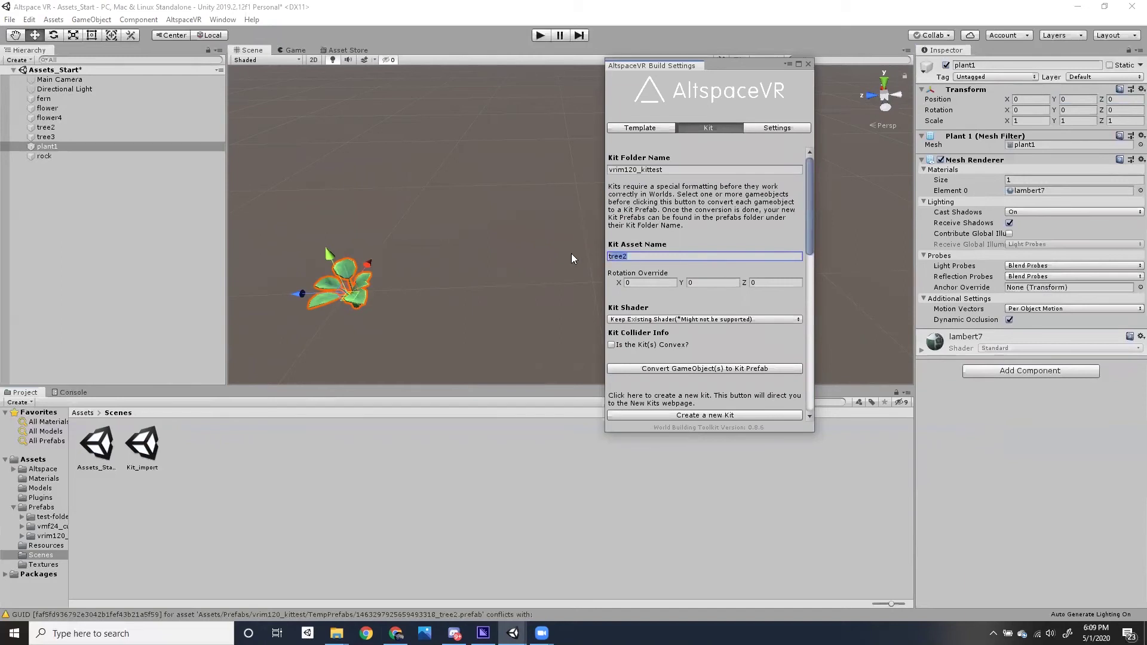
type("plant1")
scroll(810, 216, "down", 5)
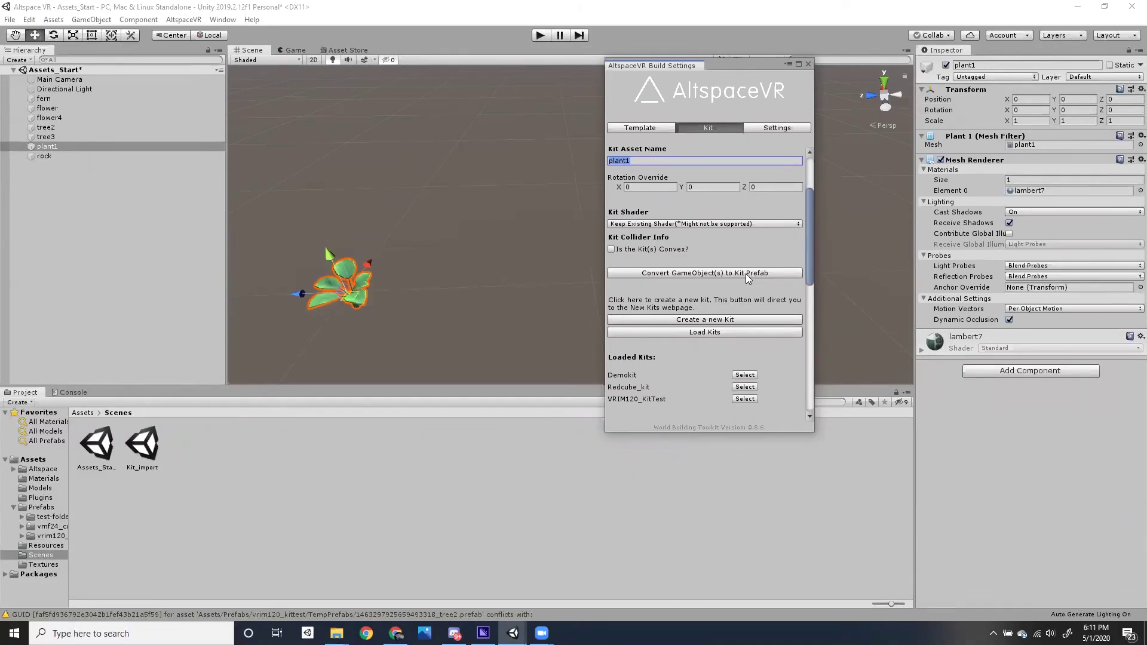
left_click(746, 274)
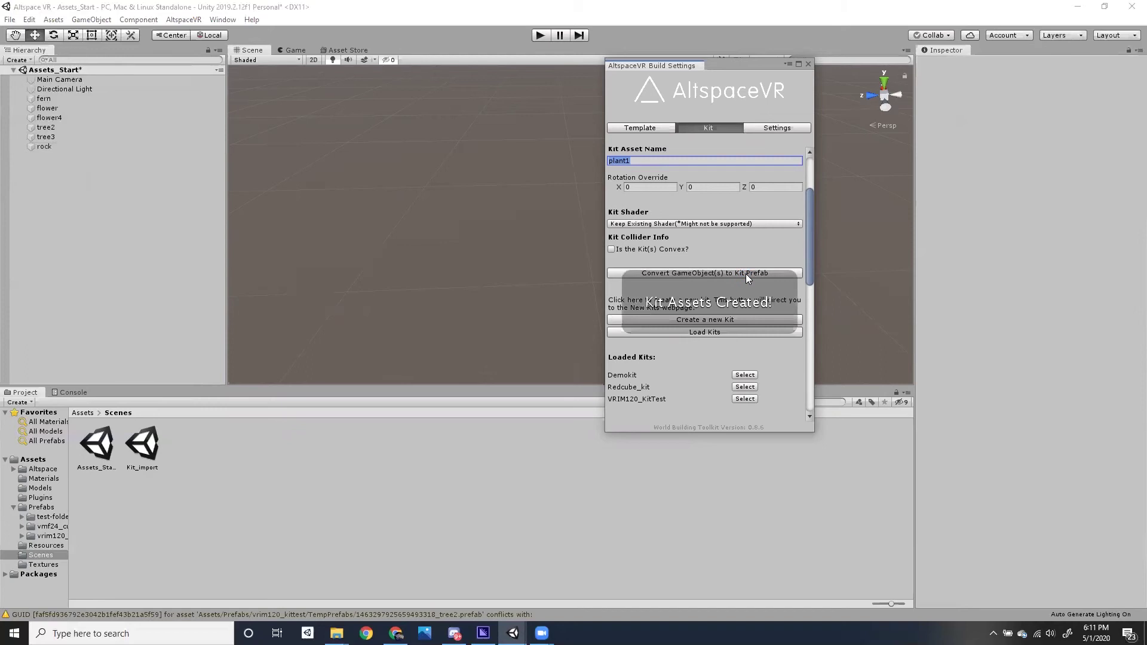
- Select VRIM120_KitTest as the target kit and Build & Upload it
left_click_drag(808, 268, 797, 306)
scroll(797, 307, "down", 2)
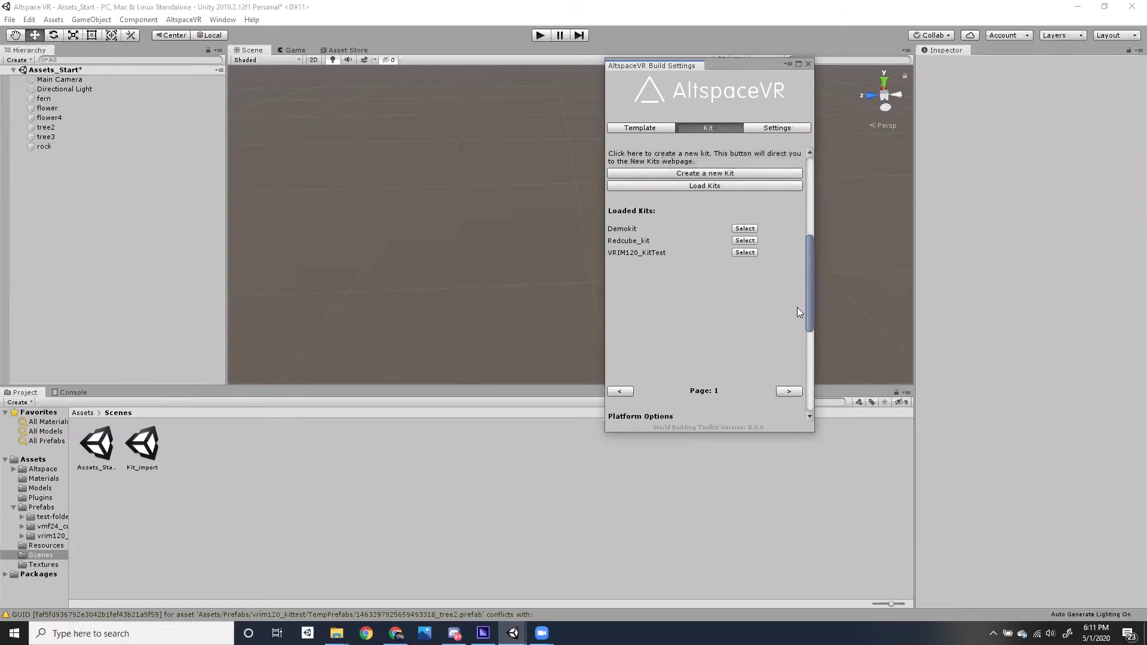
left_click(743, 252)
left_click_drag(809, 280, 806, 358)
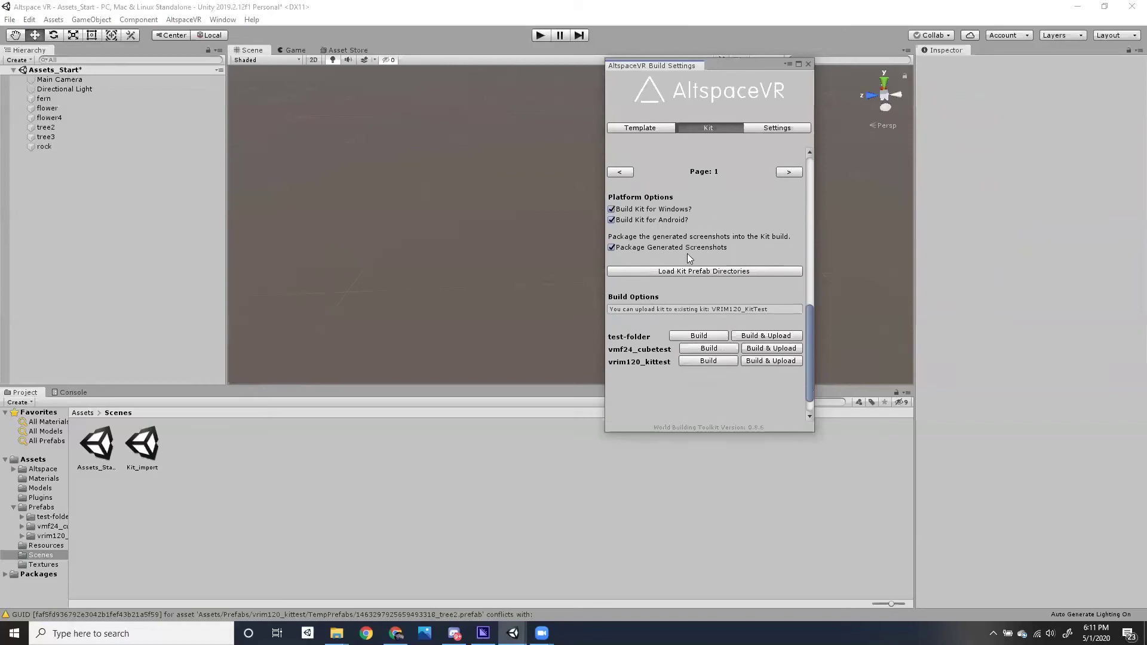
left_click_drag(811, 308, 806, 360)
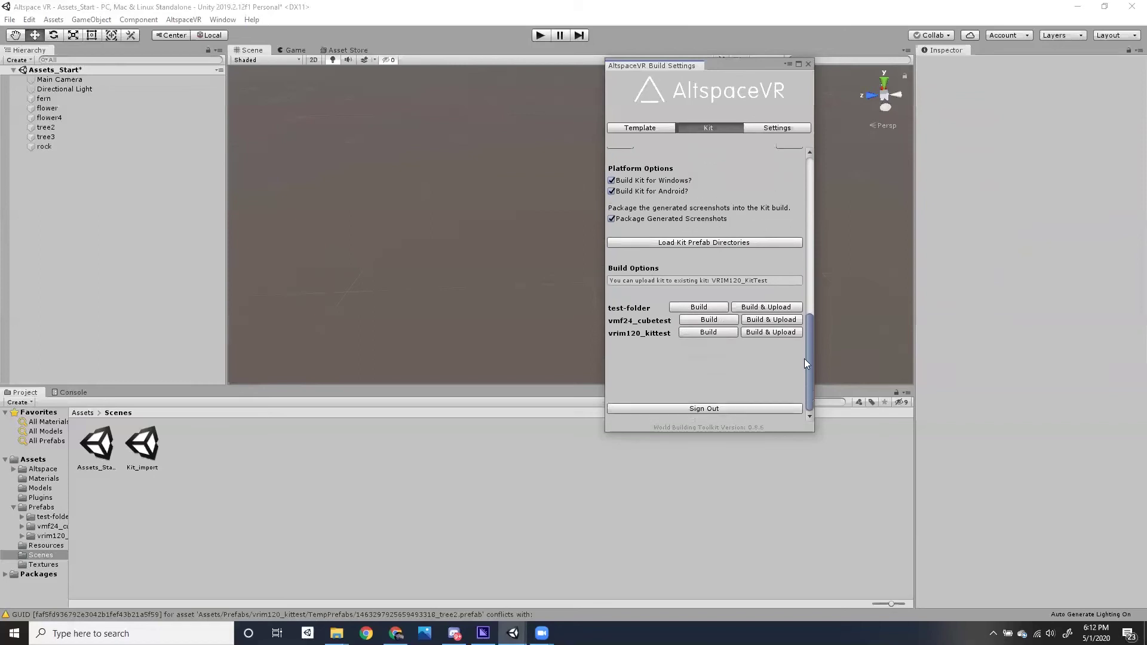
left_click(756, 332)
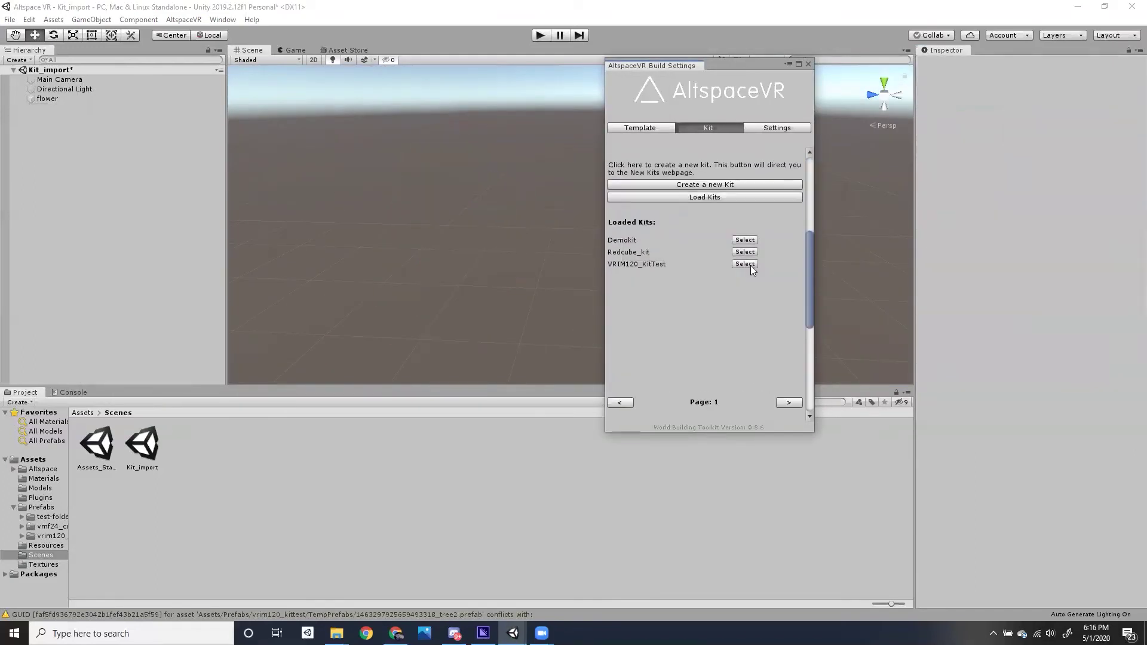
left_click(745, 263)
left_click(777, 333)
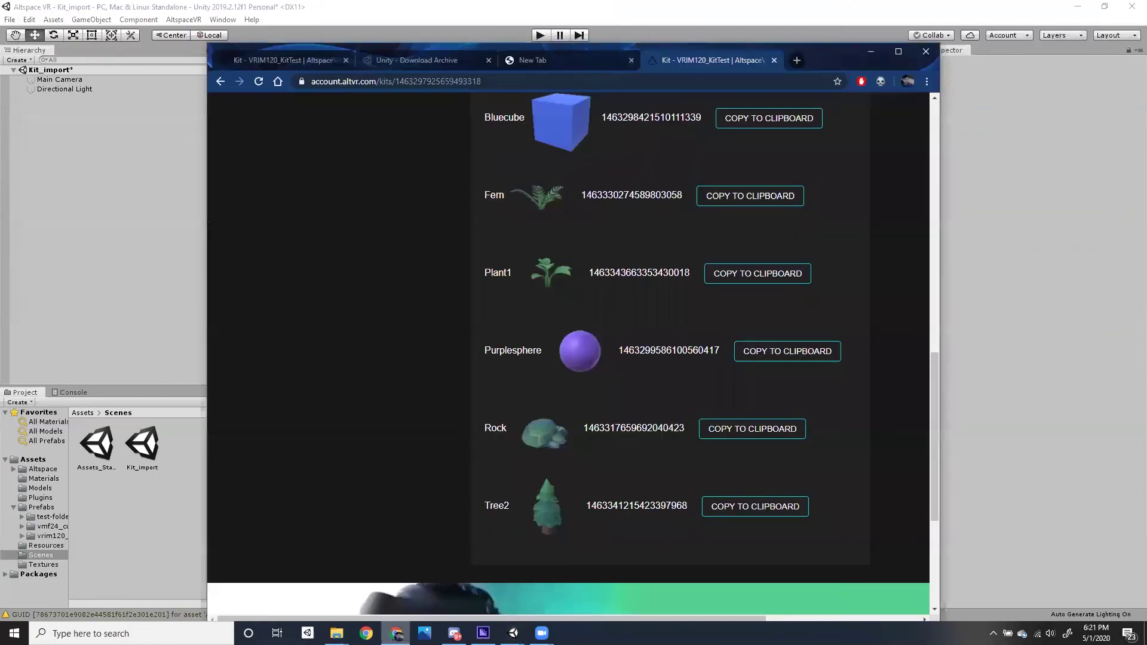
- Reload the VRIM120_KitTest page and review the new Flower, Flower4 and Plant1 artifacts
left_click(256, 87)
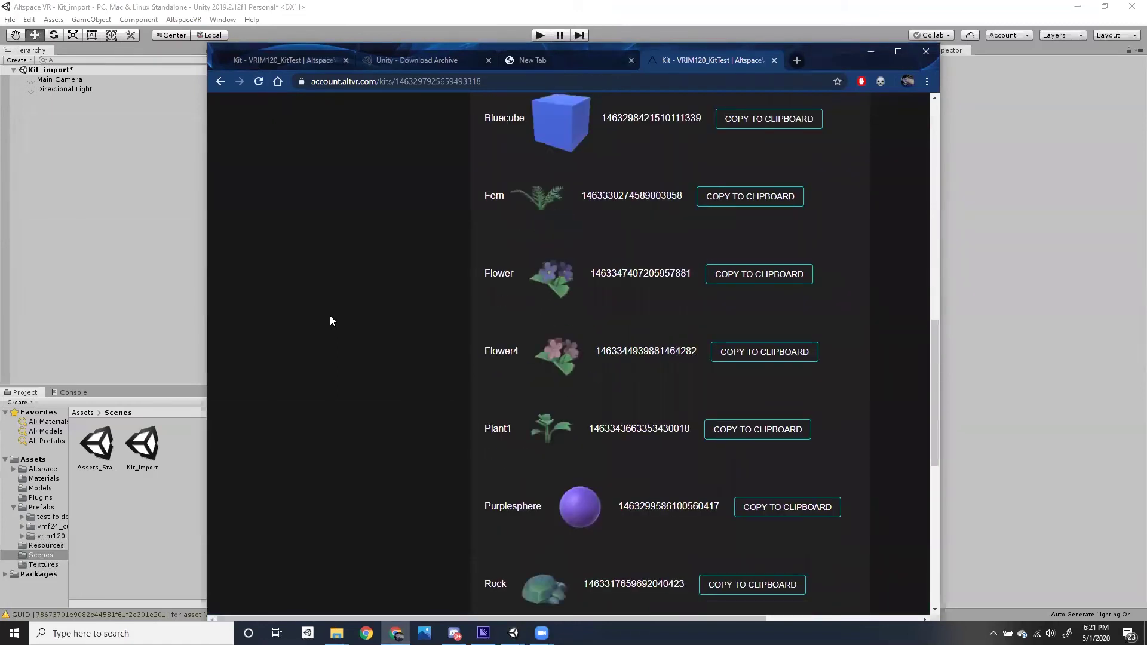
scroll(306, 302, "up", 2)
scroll(298, 322, "down", 6)
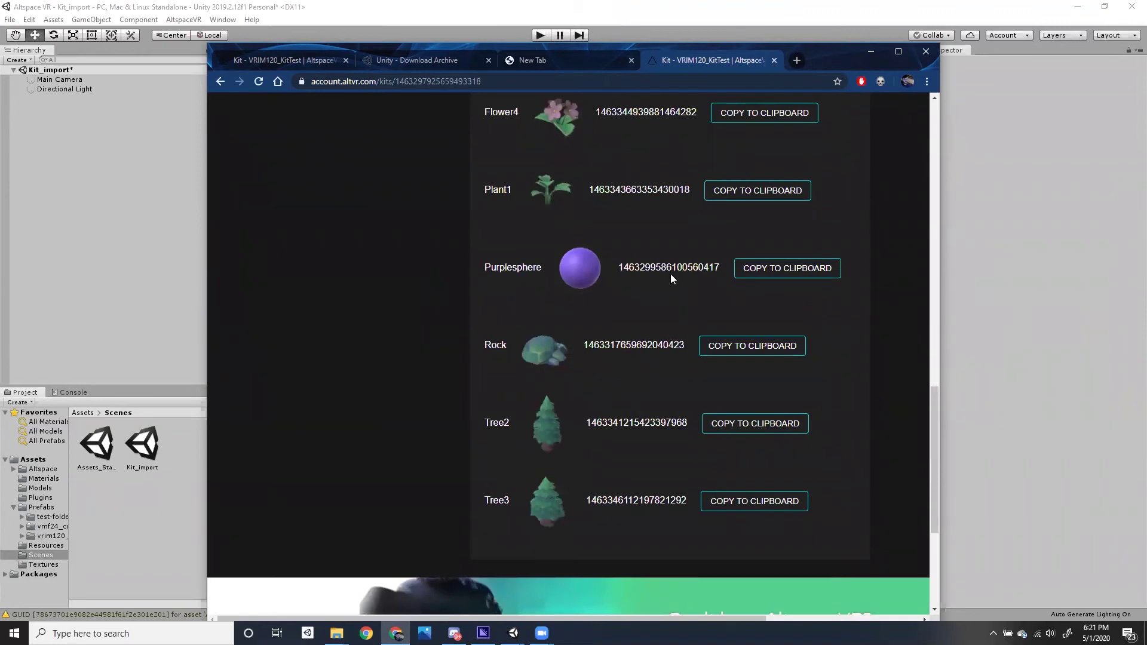
scroll(478, 494, "up", 3)
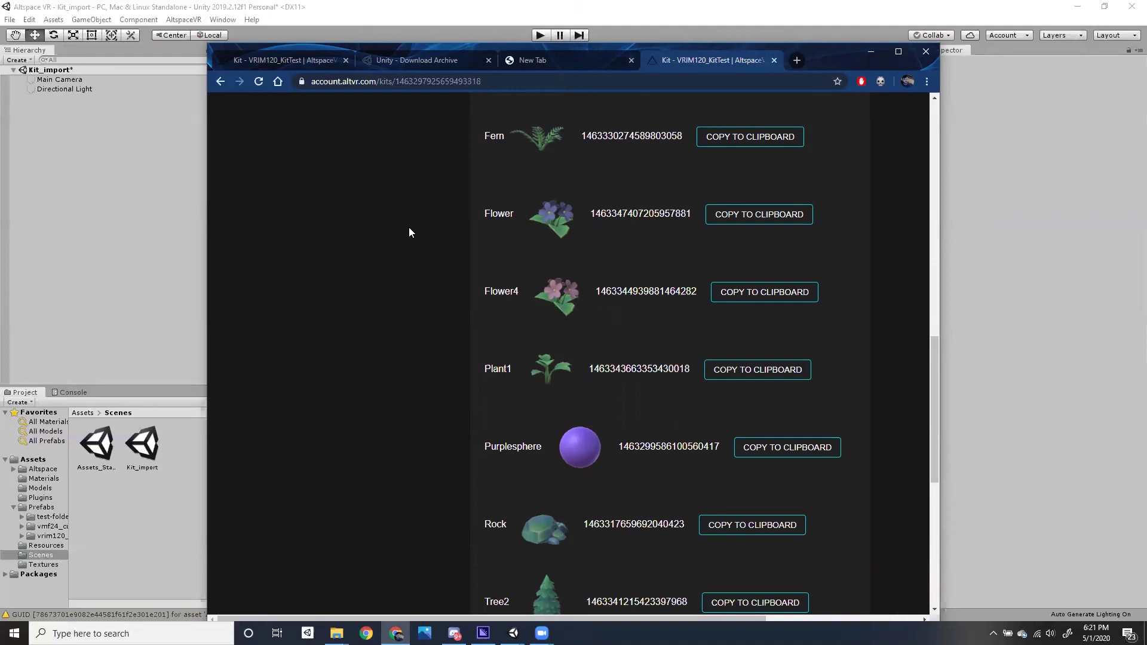
scroll(409, 227, "up", 10)
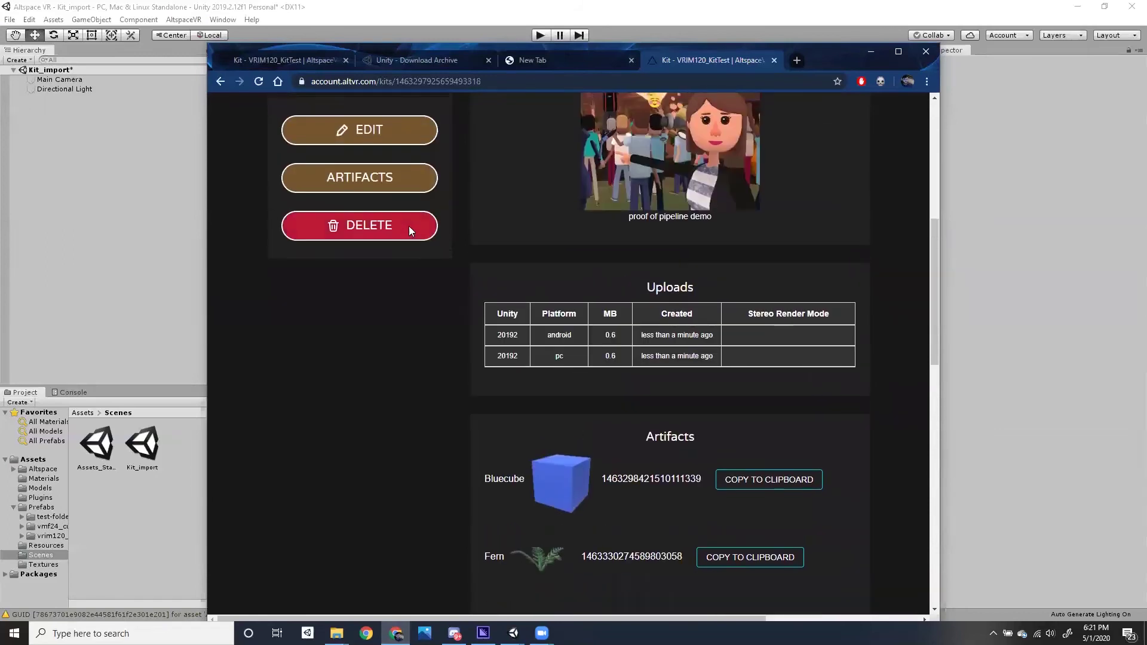
- Search the Start menu for 'altsp' to find the AltspaceVR app
left_click(89, 634)
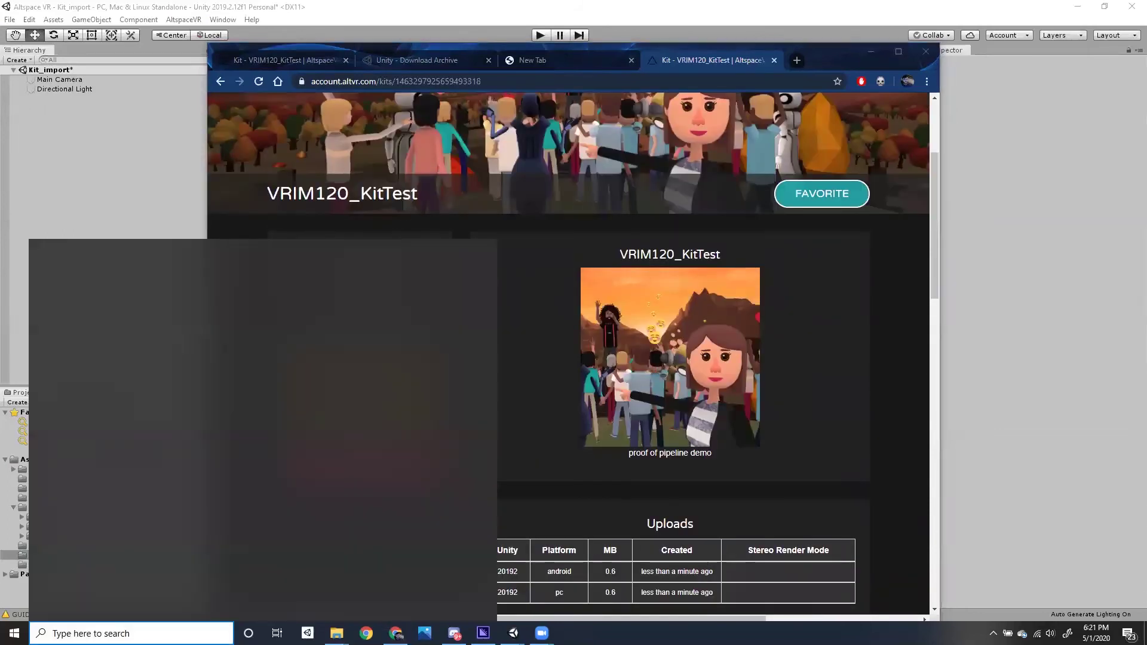
type("altspa")
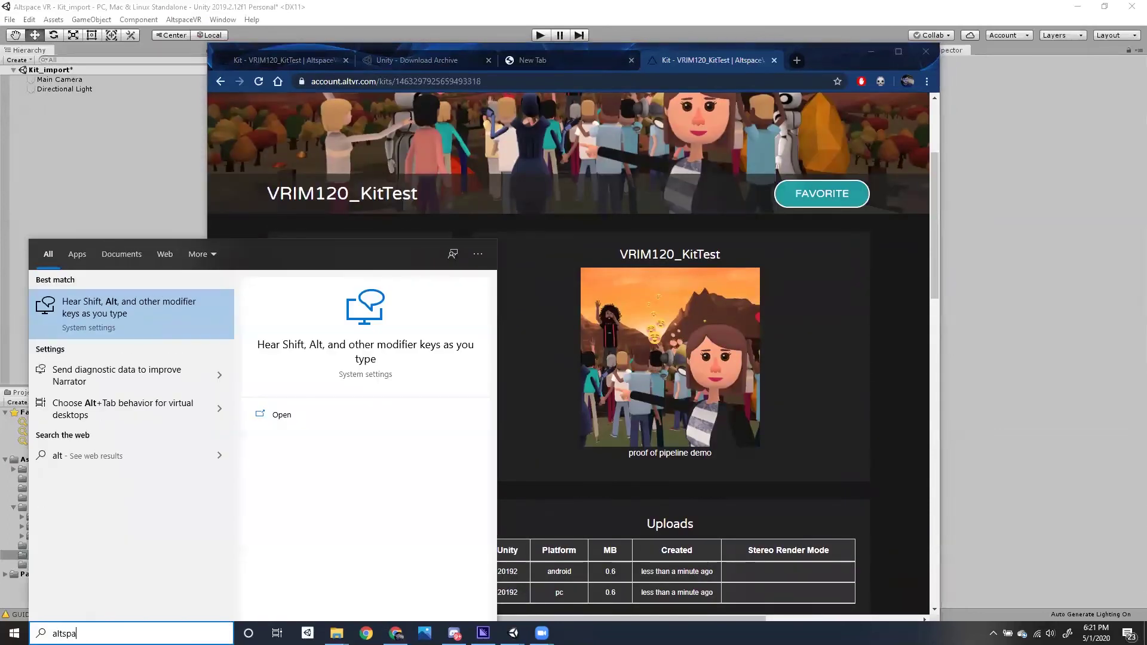